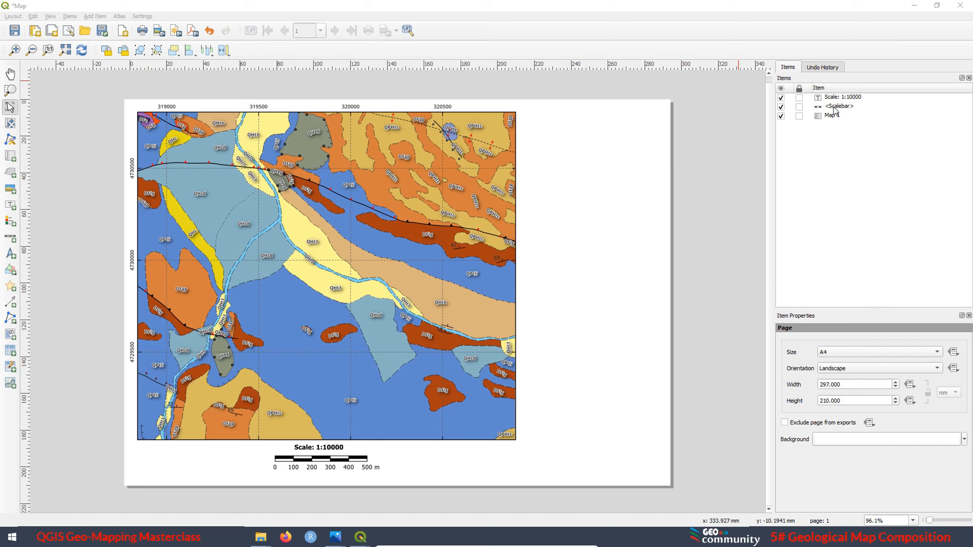
Lock the scale label, scalebar and Map 1, and add a legend on the blank page area beside the map's right edge
{"action": "left_click", "coordinate": [800, 98]}
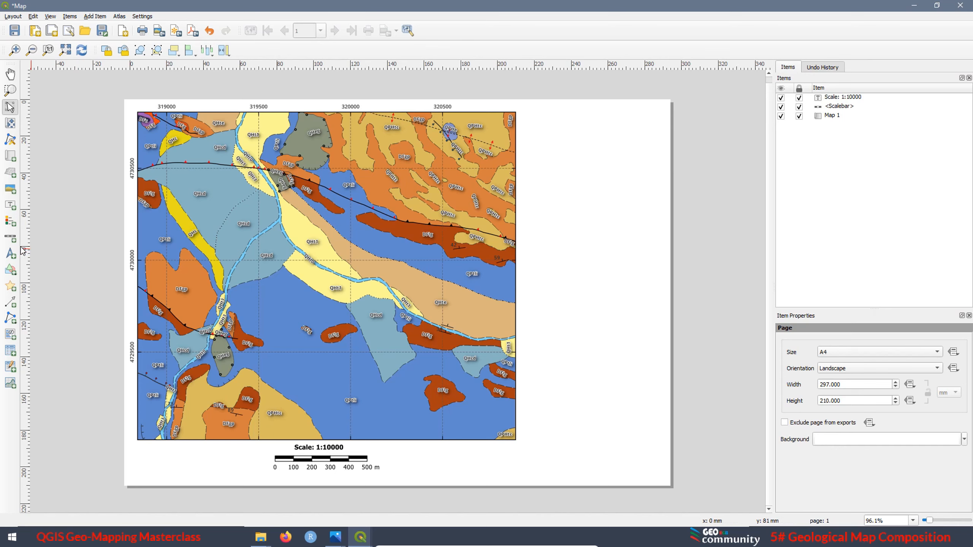
{"action": "left_click", "coordinate": [9, 225]}
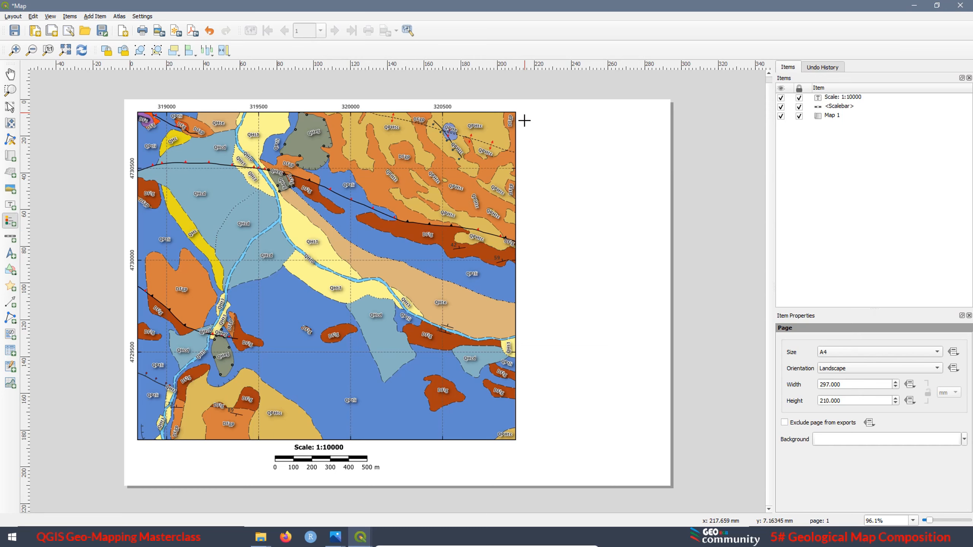
{"action": "left_click_drag", "start_coordinate": [525, 113], "coordinate": [661, 269]}
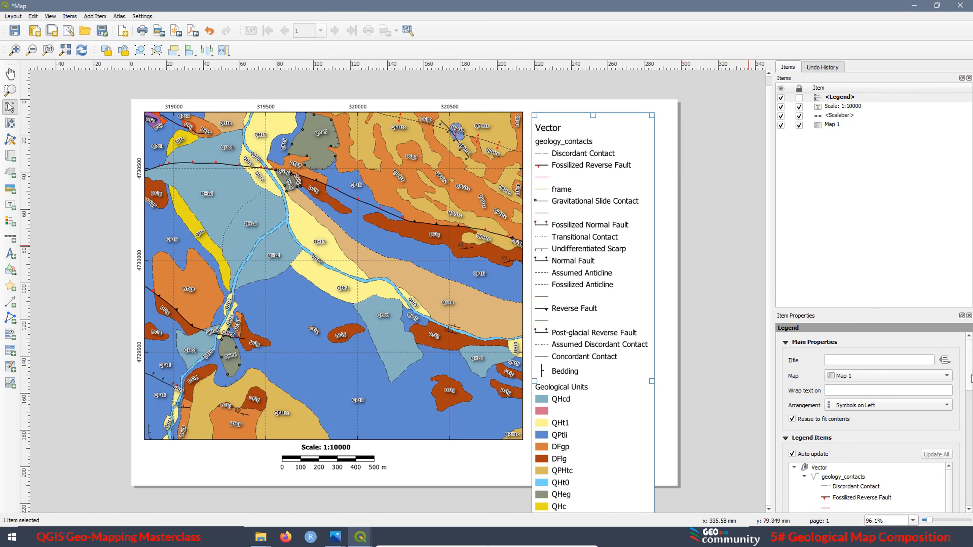
Turn off the legend's auto update and remove the Geological Units layer and the Raster group from it
{"action": "left_click_drag", "start_coordinate": [971, 379], "coordinate": [972, 405]}
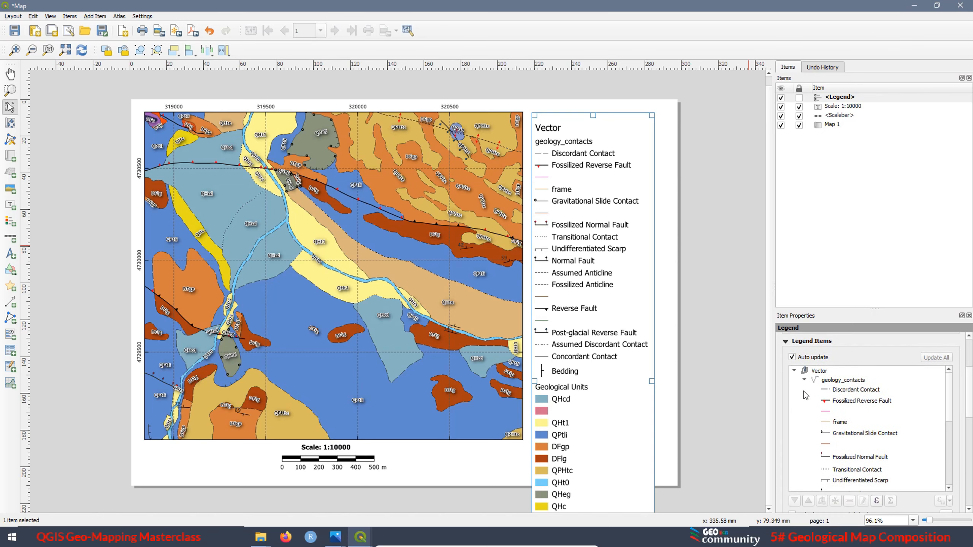
{"action": "left_click", "coordinate": [792, 358]}
{"action": "left_click_drag", "start_coordinate": [952, 399], "coordinate": [951, 450]}
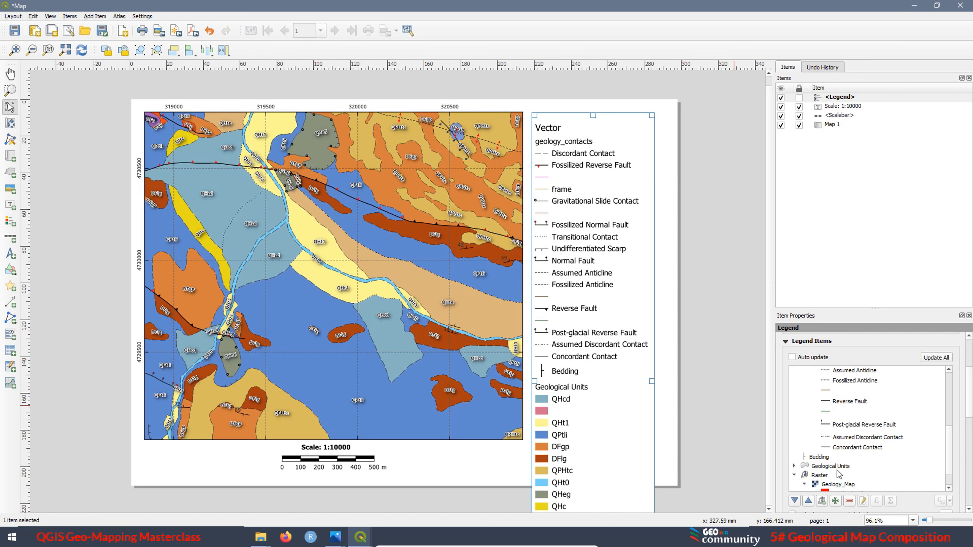
{"action": "left_click", "coordinate": [827, 468]}
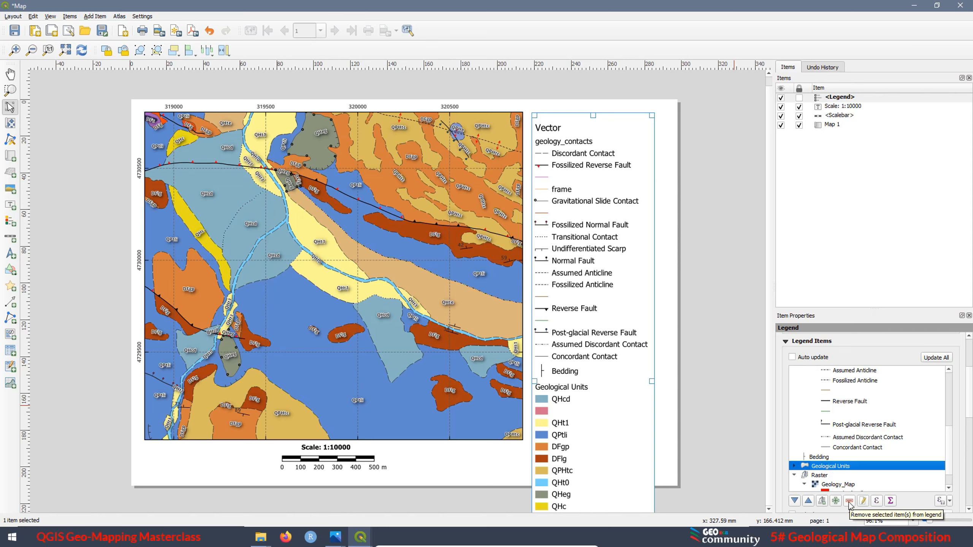
{"action": "left_click", "coordinate": [849, 502]}
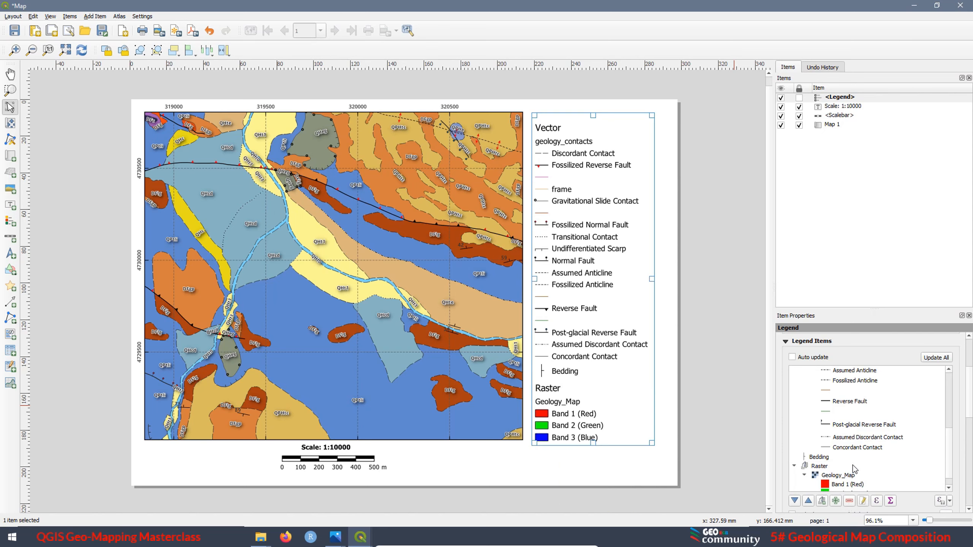
{"action": "left_click", "coordinate": [817, 469]}
{"action": "left_click", "coordinate": [851, 503]}
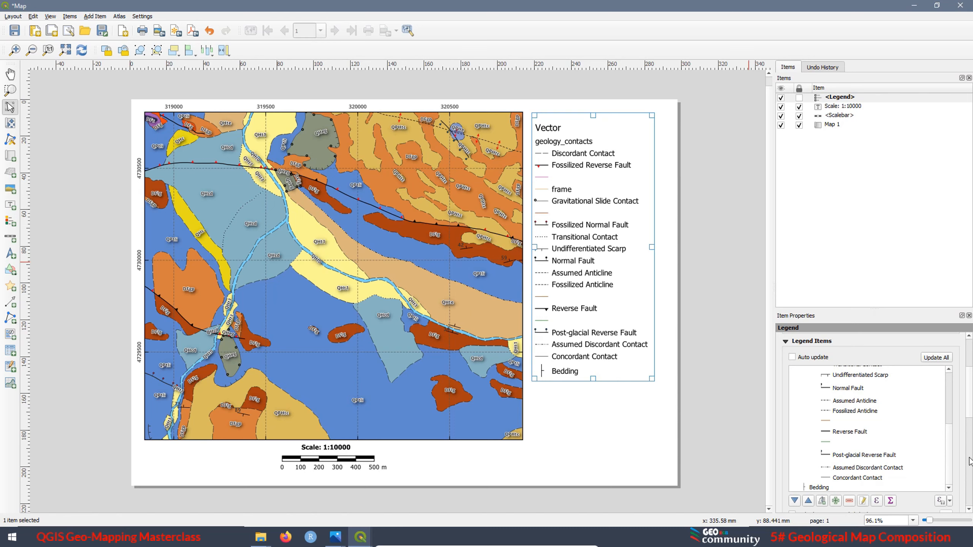
Hide the Vector group heading and the geology_contacts layer heading in the legend
{"action": "left_click_drag", "start_coordinate": [950, 438], "coordinate": [951, 387]}
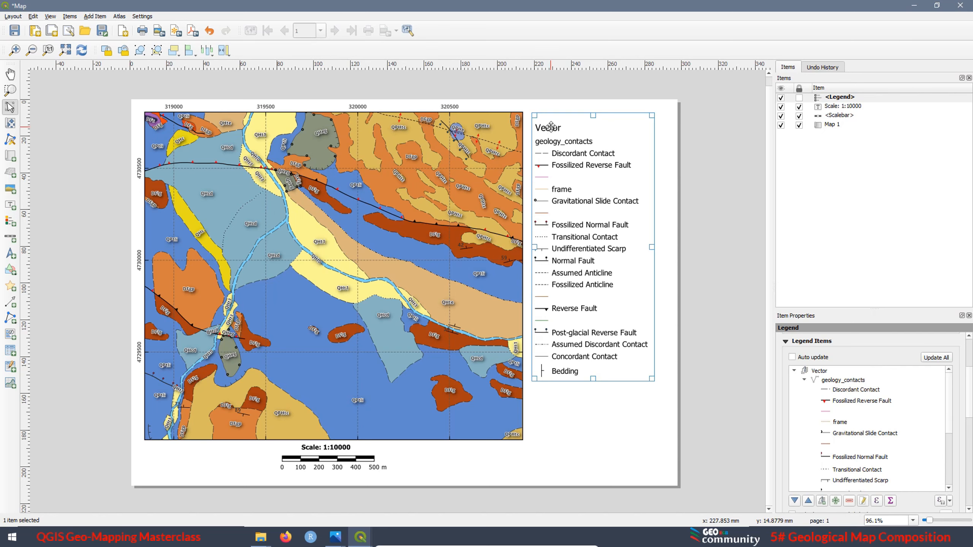
{"action": "left_click", "coordinate": [819, 371]}
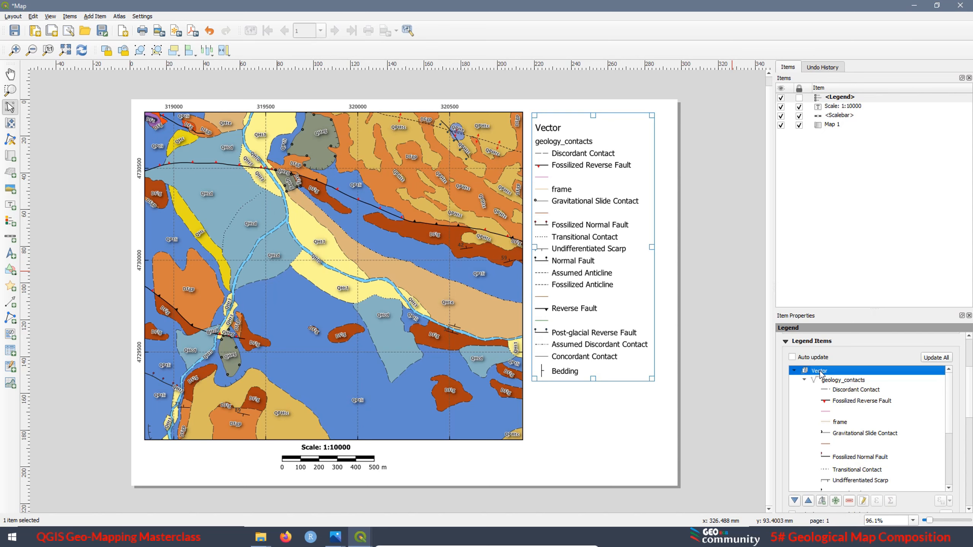
{"action": "right_click", "coordinate": [820, 372]}
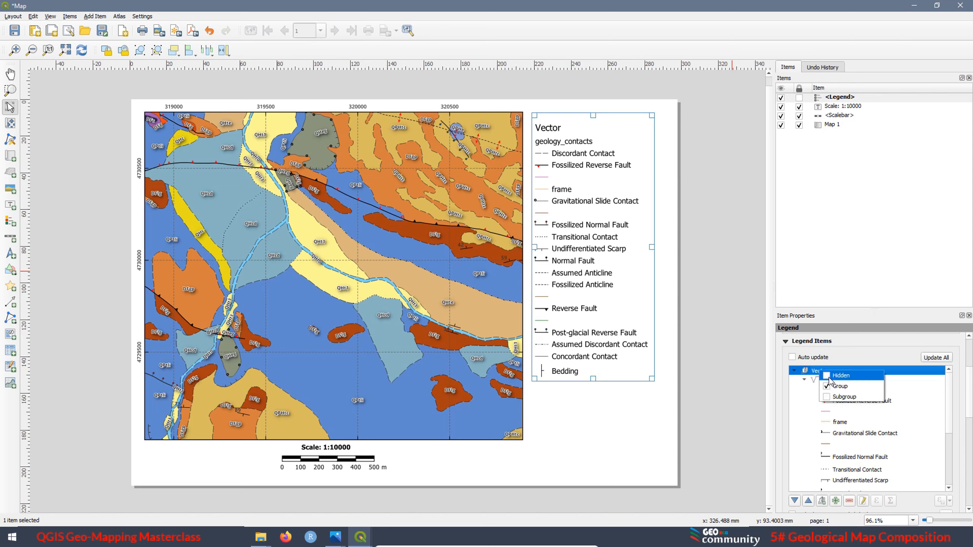
{"action": "left_click", "coordinate": [840, 376]}
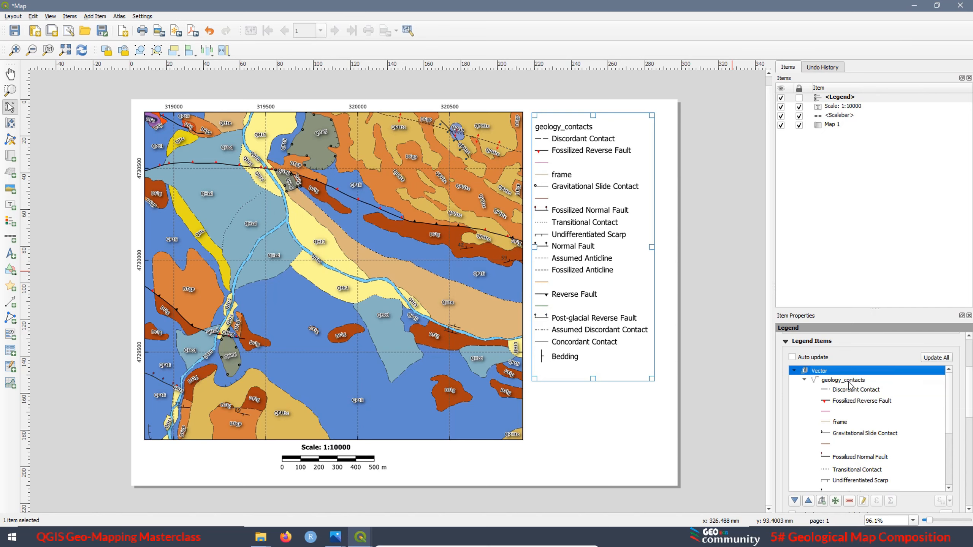
{"action": "left_click", "coordinate": [848, 381]}
{"action": "right_click", "coordinate": [848, 385]}
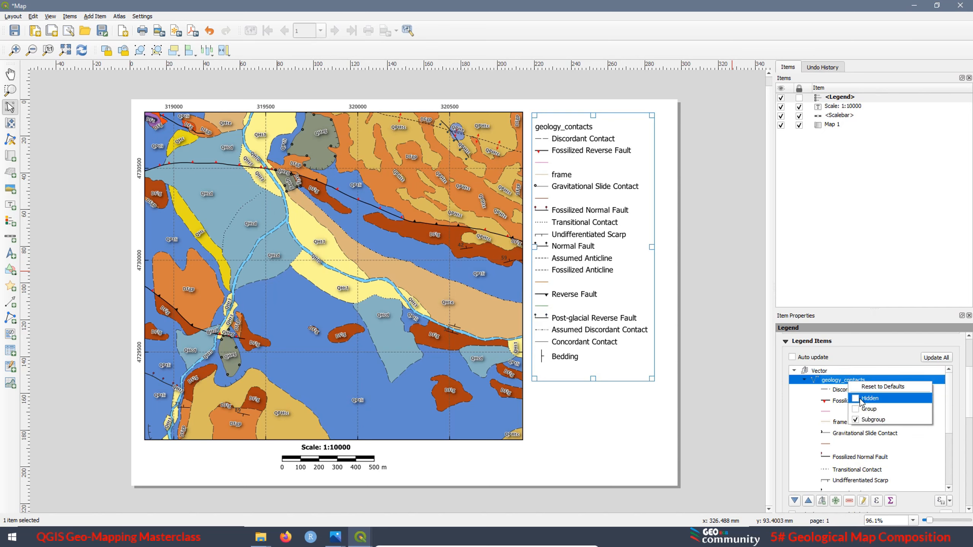
{"action": "left_click", "coordinate": [857, 398]}
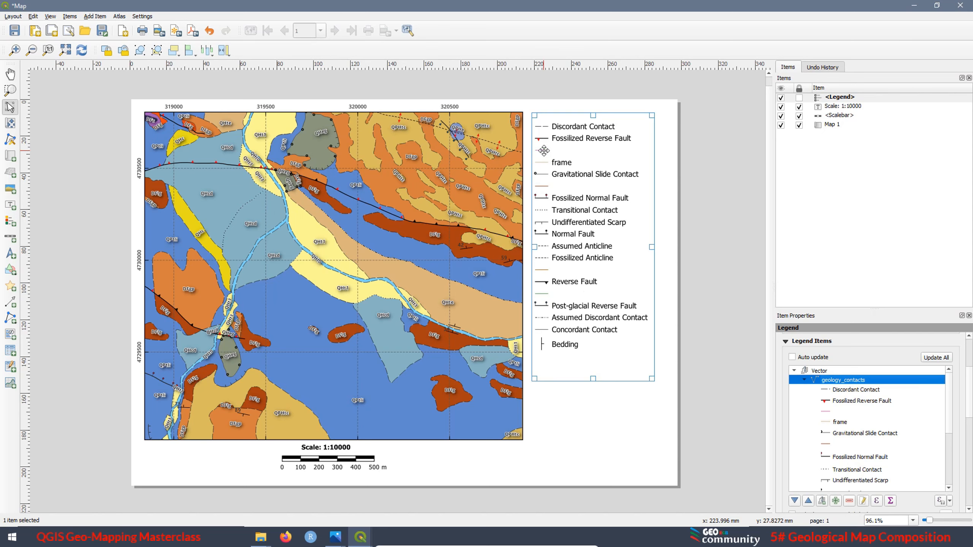
Remove the frame entry and the unlabelled line entries directly after Fossilized Reverse Fault and Gravitational Slide Contact from the legend
{"action": "left_click", "coordinate": [826, 412]}
{"action": "left_click", "coordinate": [850, 500]}
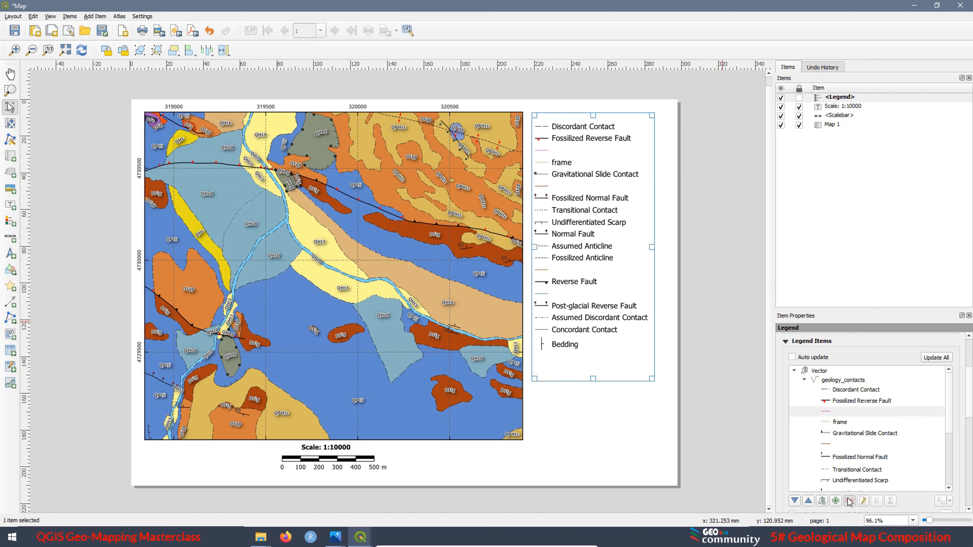
{"action": "left_click", "coordinate": [837, 413]}
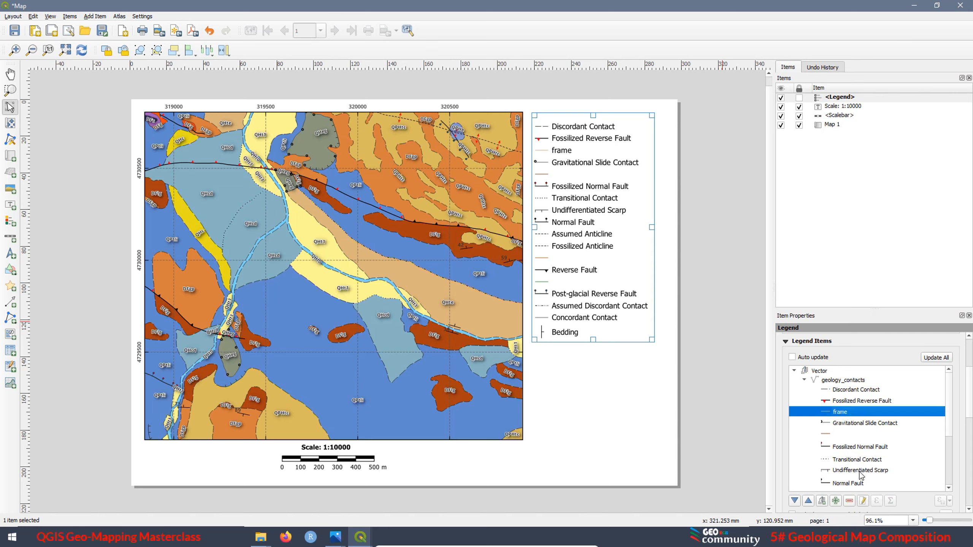
{"action": "left_click", "coordinate": [849, 501]}
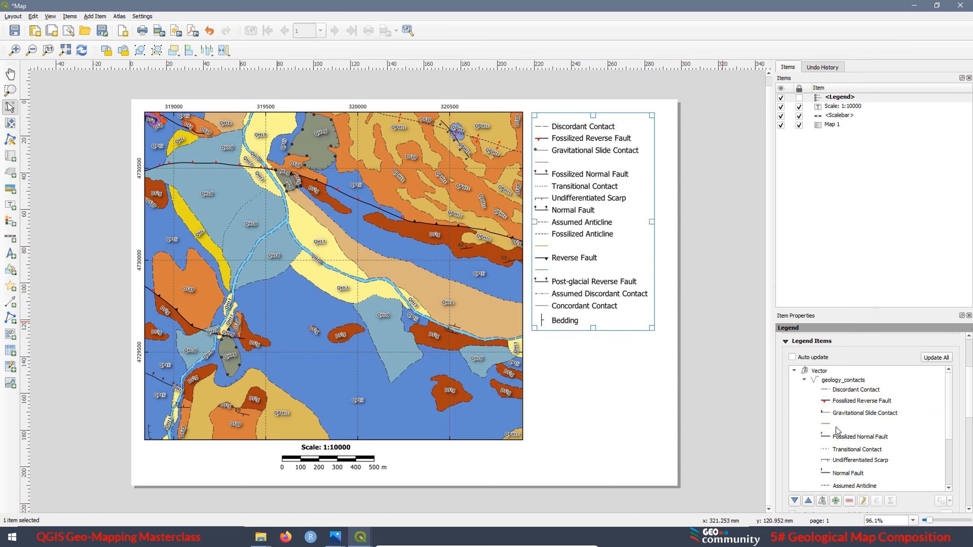
{"action": "left_click", "coordinate": [827, 425]}
{"action": "left_click", "coordinate": [849, 502]}
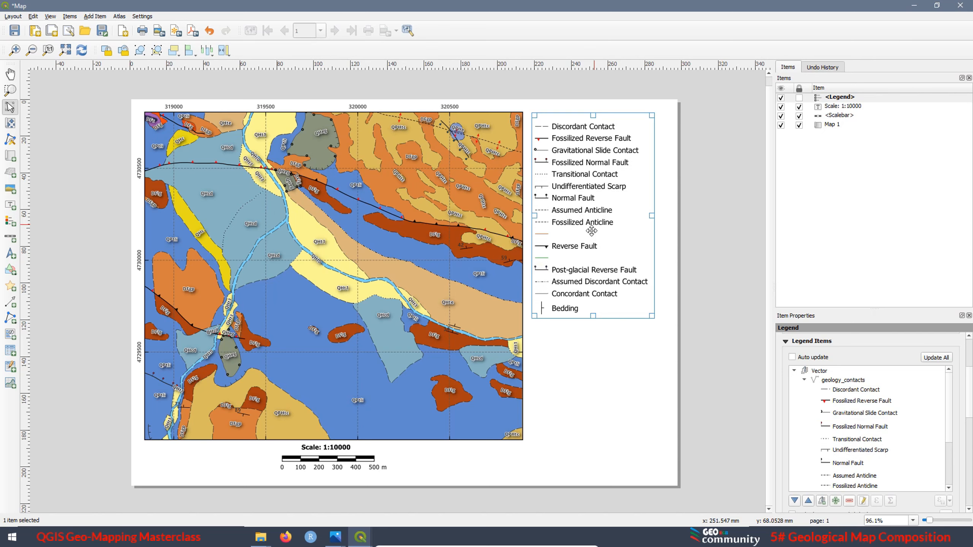
Remove the two unlabelled line entries before and after Reverse Fault from the legend
{"action": "scroll", "coordinate": [837, 436], "scroll_direction": "down", "scroll_amount": 1}
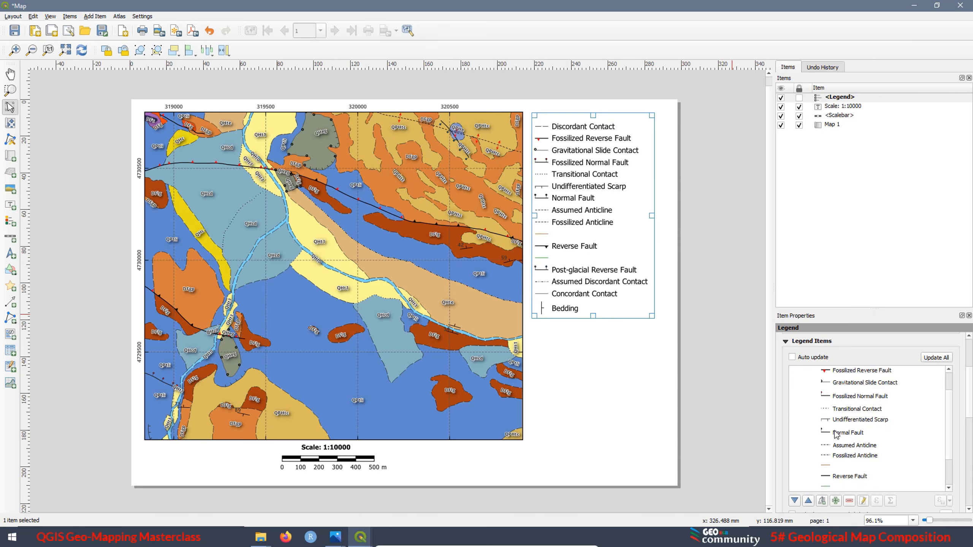
{"action": "left_click", "coordinate": [827, 467]}
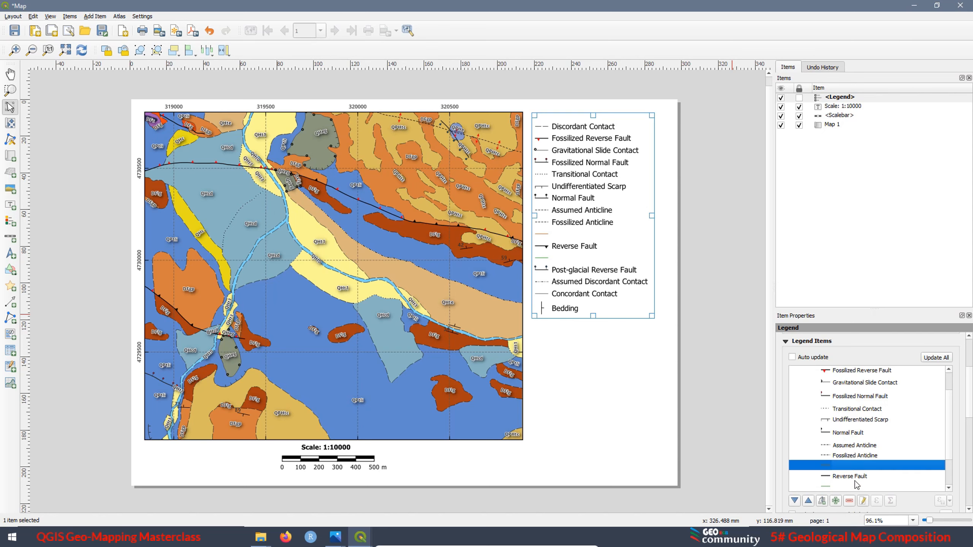
{"action": "left_click", "coordinate": [849, 502]}
{"action": "left_click", "coordinate": [827, 477]}
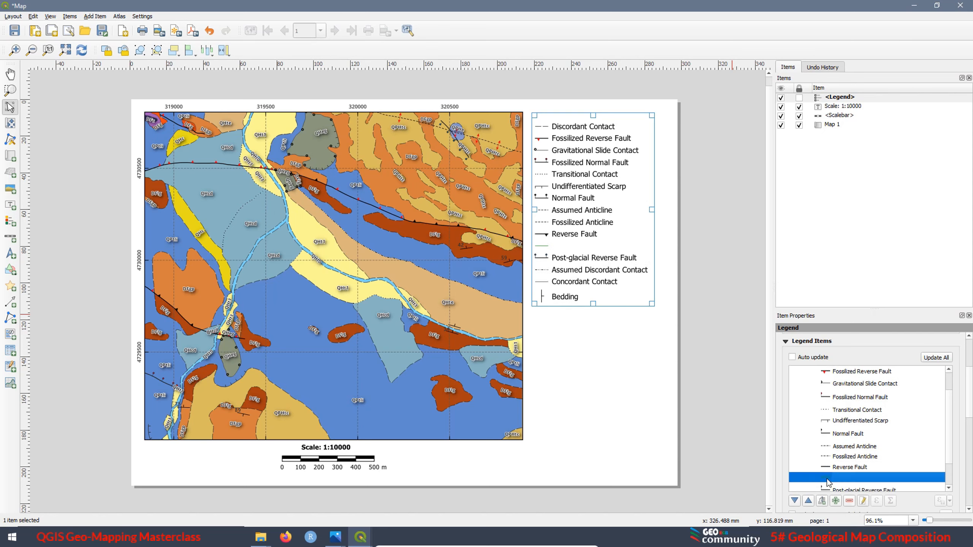
{"action": "left_click", "coordinate": [849, 501]}
Move Concordant Contact up to the first position in the legend, above Discordant Contact
{"action": "scroll", "coordinate": [878, 441], "scroll_direction": "down", "scroll_amount": 1}
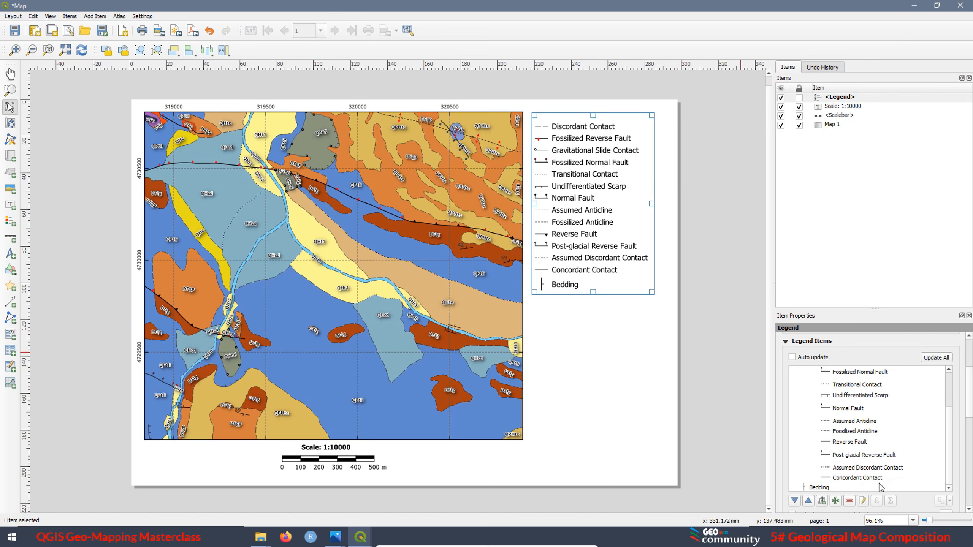
{"action": "left_click", "coordinate": [846, 478]}
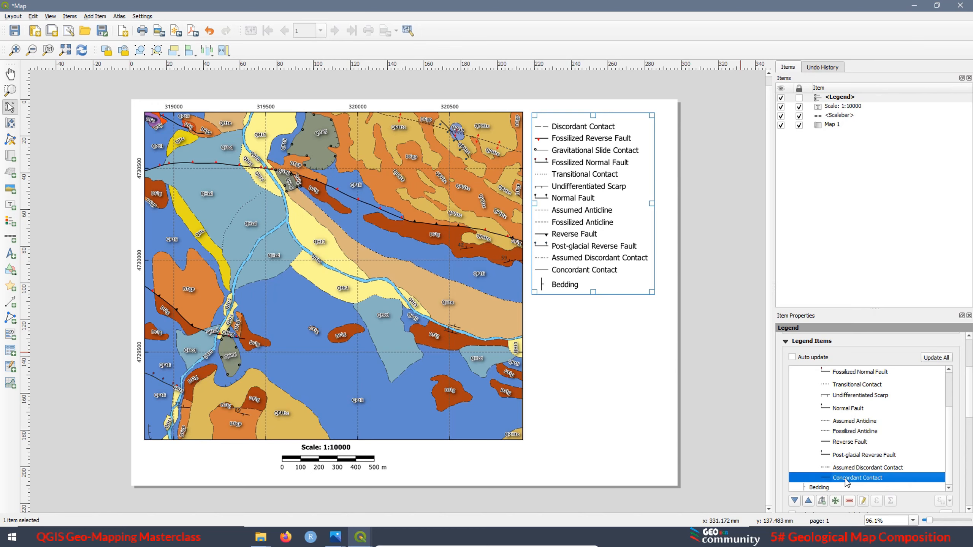
{"action": "left_click", "coordinate": [808, 501]}
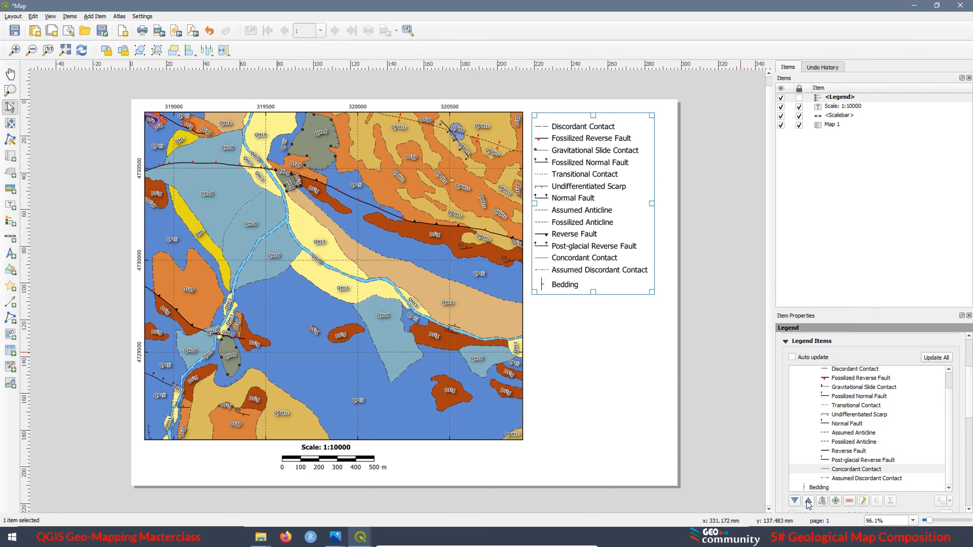
{"action": "left_click", "coordinate": [808, 501]}
{"action": "left_click", "coordinate": [808, 500]}
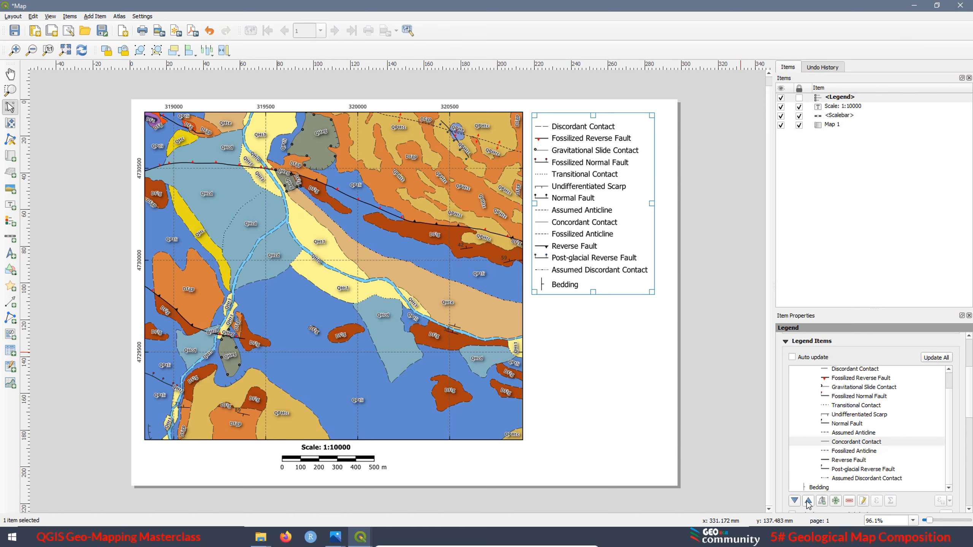
{"action": "left_click", "coordinate": [808, 501]}
{"action": "left_click", "coordinate": [808, 500]}
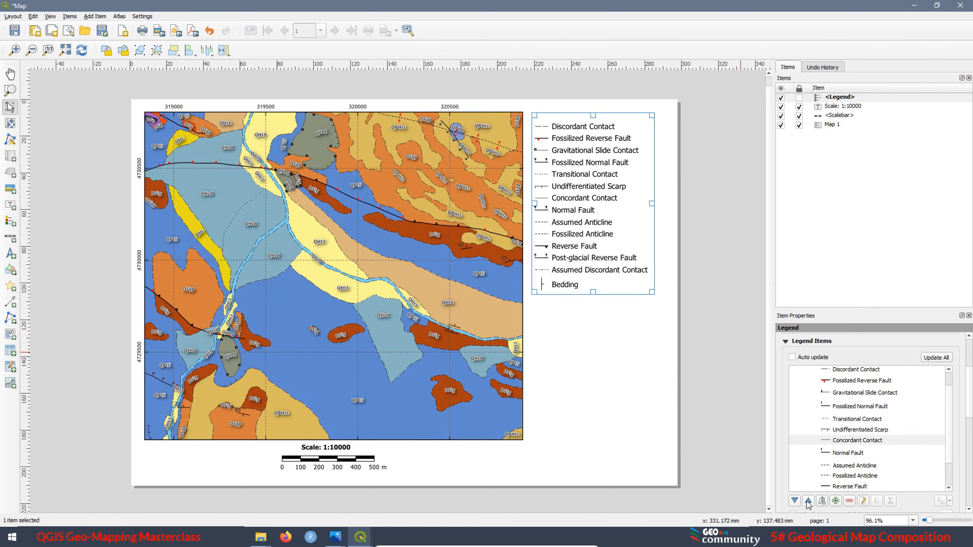
{"action": "left_click", "coordinate": [808, 501]}
{"action": "left_click", "coordinate": [808, 501]}
{"action": "left_click", "coordinate": [808, 500]}
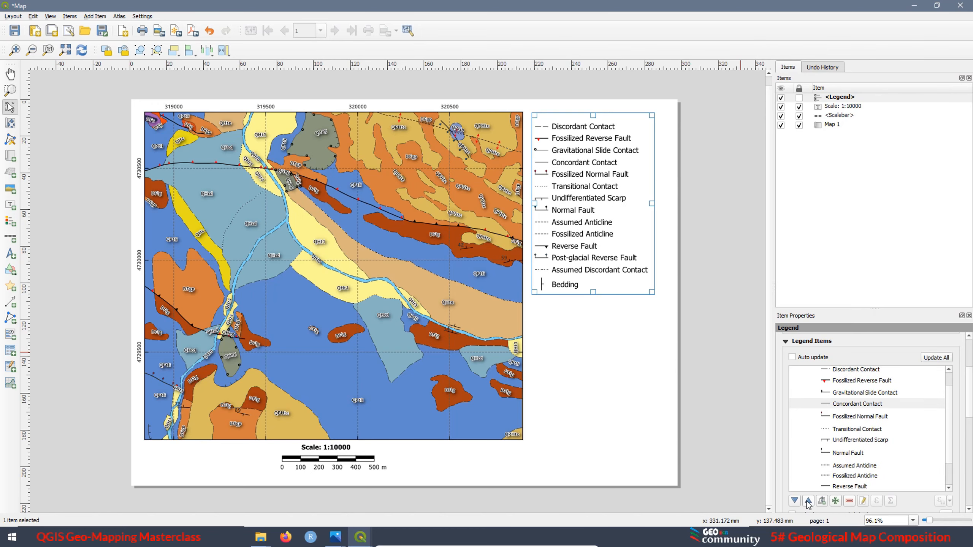
{"action": "left_click", "coordinate": [808, 501]}
{"action": "left_click", "coordinate": [808, 500]}
{"action": "left_click", "coordinate": [808, 501]}
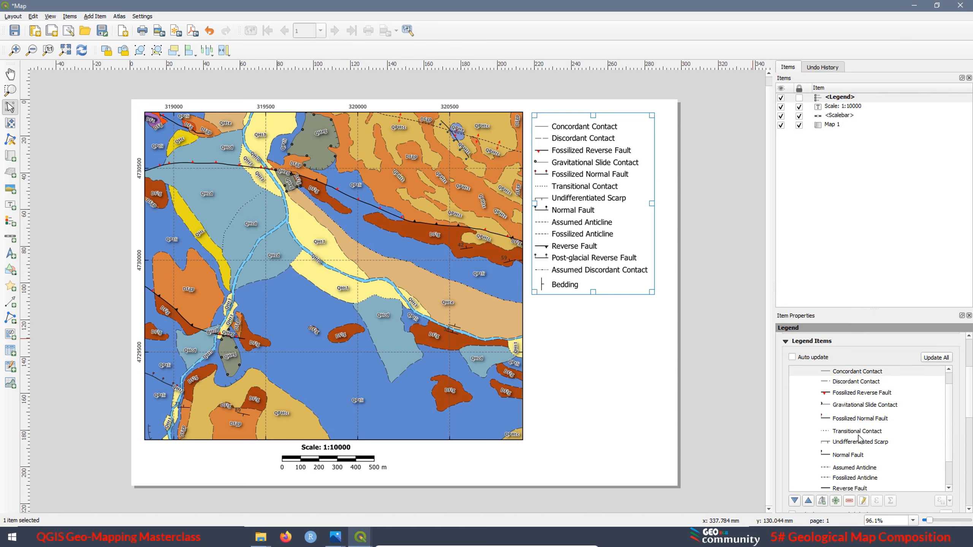
Move Assumed Discordant Contact up in the legend until it sits directly below Discordant Contact
{"action": "scroll", "coordinate": [861, 441], "scroll_direction": "down", "scroll_amount": 3}
{"action": "left_click", "coordinate": [854, 447]}
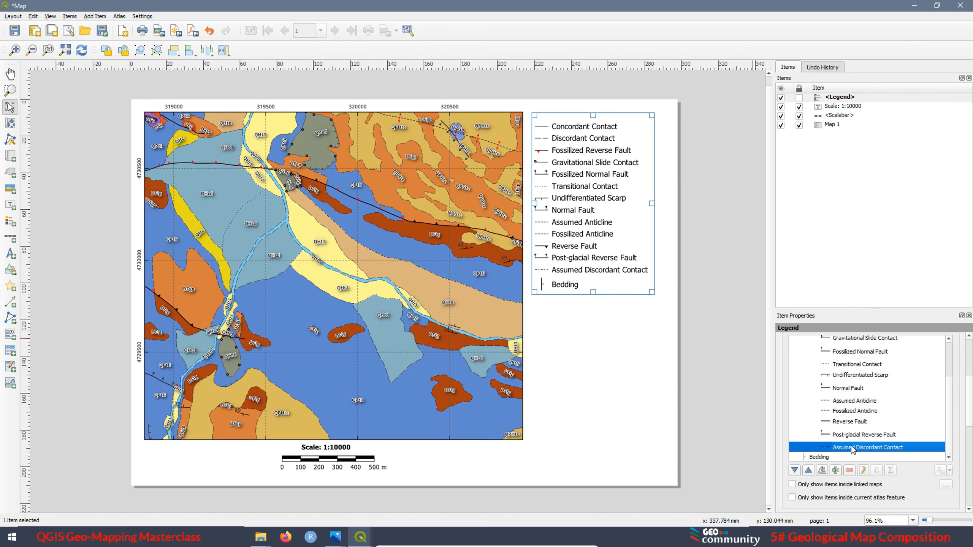
{"action": "left_click", "coordinate": [808, 471]}
{"action": "left_click", "coordinate": [809, 471]}
{"action": "left_click", "coordinate": [809, 471]}
{"action": "left_click", "coordinate": [809, 470]}
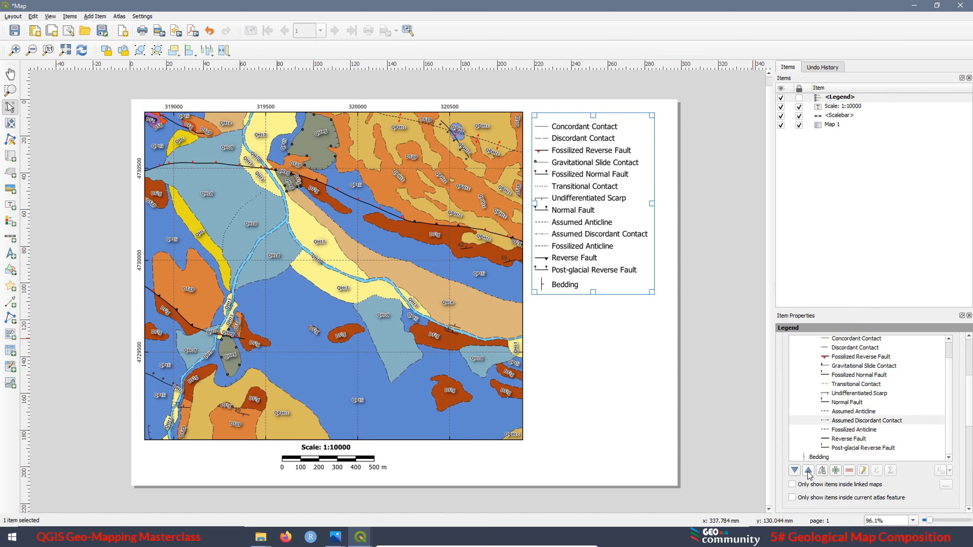
{"action": "left_click", "coordinate": [808, 471]}
{"action": "left_click", "coordinate": [808, 470]}
{"action": "left_click", "coordinate": [808, 471]}
{"action": "left_click", "coordinate": [809, 470]}
{"action": "left_click", "coordinate": [809, 471]}
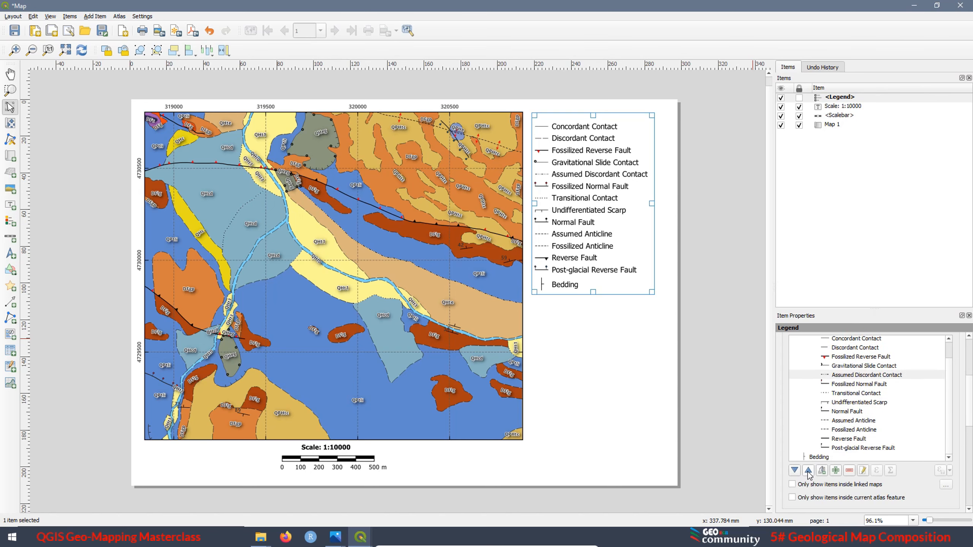
{"action": "left_click", "coordinate": [808, 470]}
{"action": "left_click", "coordinate": [808, 470]}
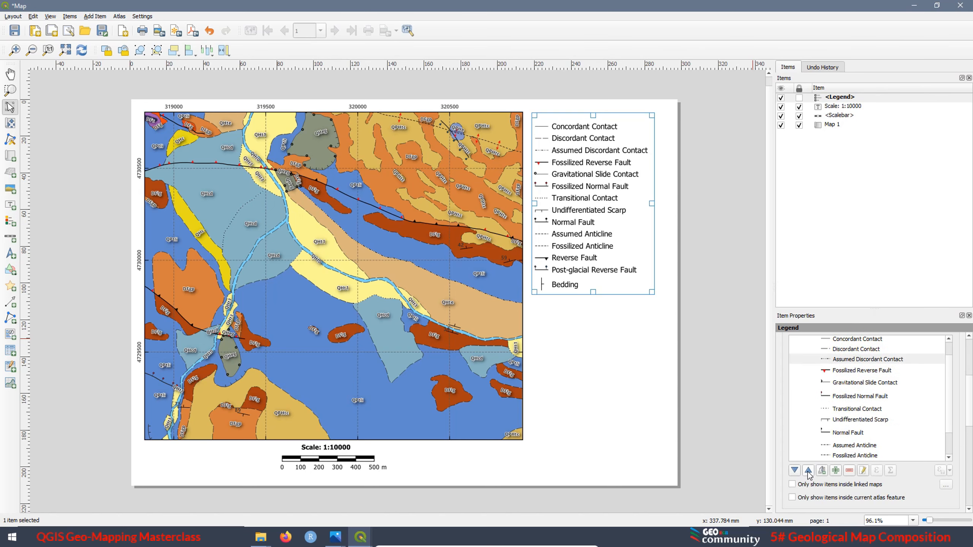
Move Transitional Contact up in the legend until it sits directly below Assumed Discordant Contact
{"action": "left_click", "coordinate": [864, 410]}
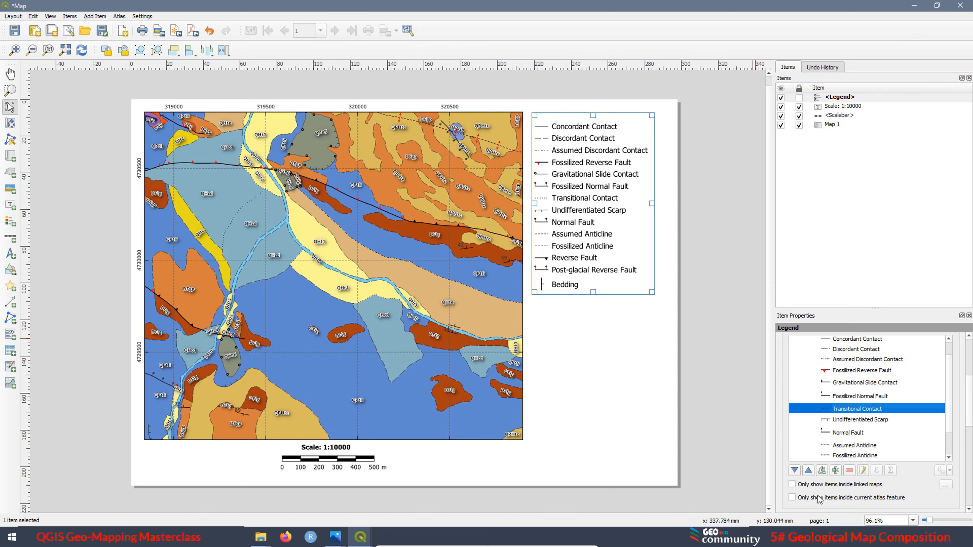
{"action": "left_click", "coordinate": [808, 471]}
{"action": "left_click", "coordinate": [808, 470]}
{"action": "left_click", "coordinate": [809, 471]}
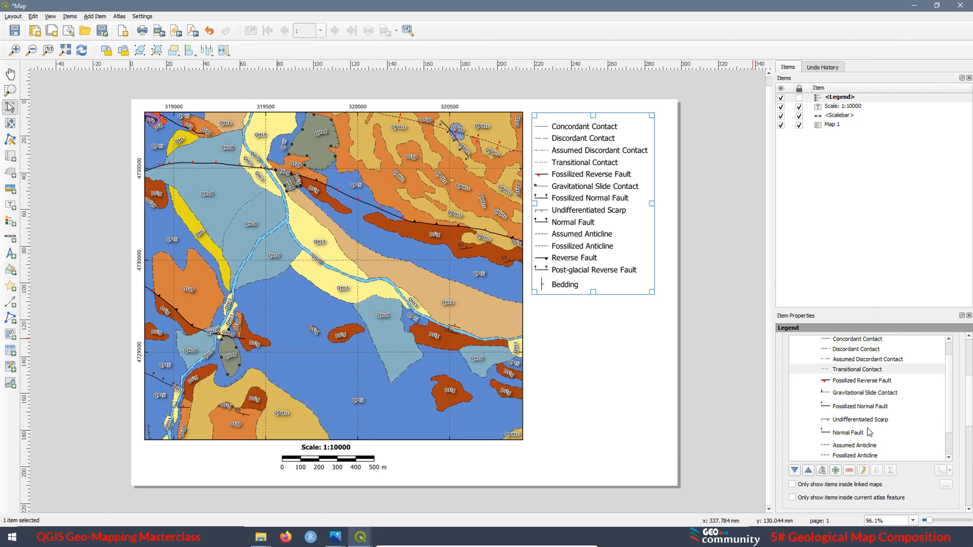
Move Gravitational Slide Contact up in the legend until it sits directly below Transitional Contact
{"action": "scroll", "coordinate": [869, 432], "scroll_direction": "down", "scroll_amount": 2}
{"action": "scroll", "coordinate": [868, 432], "scroll_direction": "up", "scroll_amount": 1}
{"action": "left_click", "coordinate": [862, 395]}
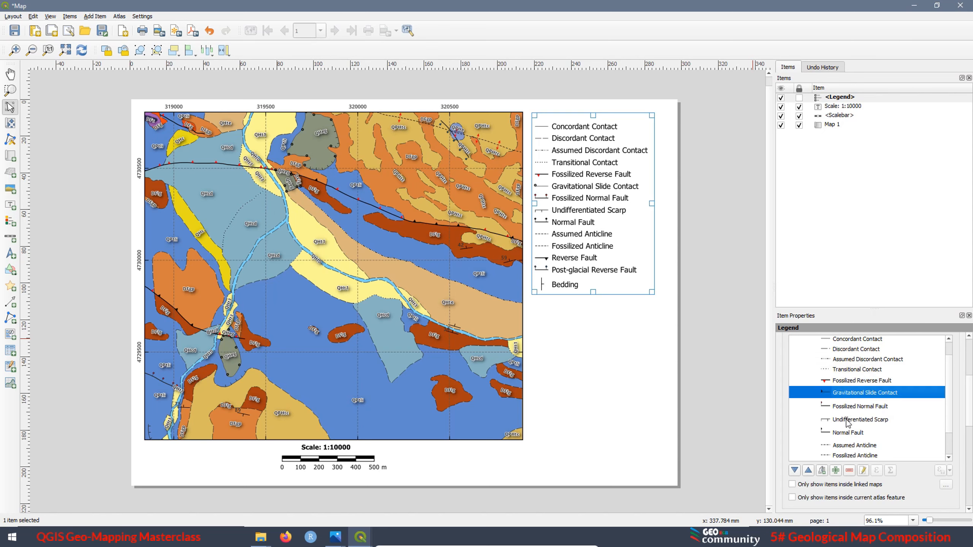
{"action": "left_click", "coordinate": [810, 472]}
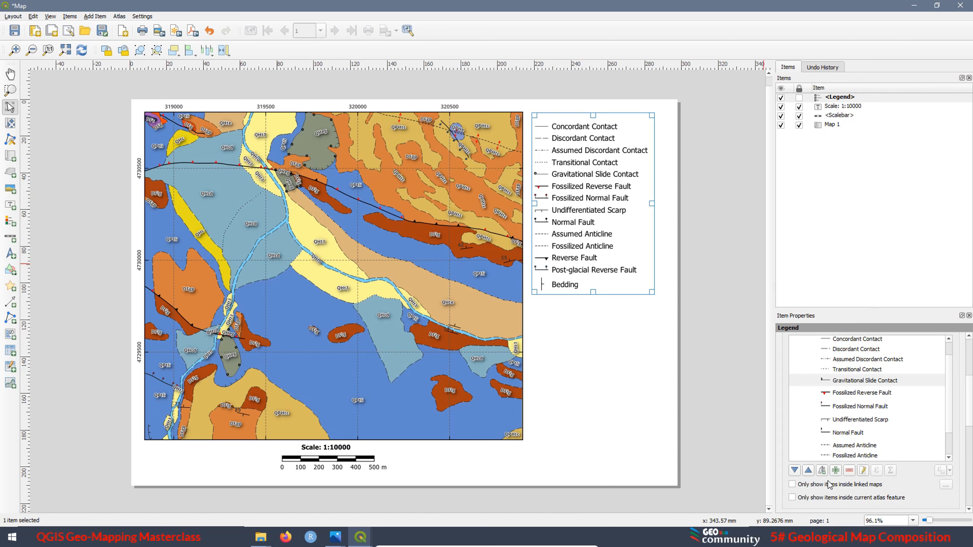
Move Reverse Fault up in the legend until it sits between Gravitational Slide Contact and Fossilized Reverse Fault
{"action": "scroll", "coordinate": [866, 426], "scroll_direction": "down", "scroll_amount": 1}
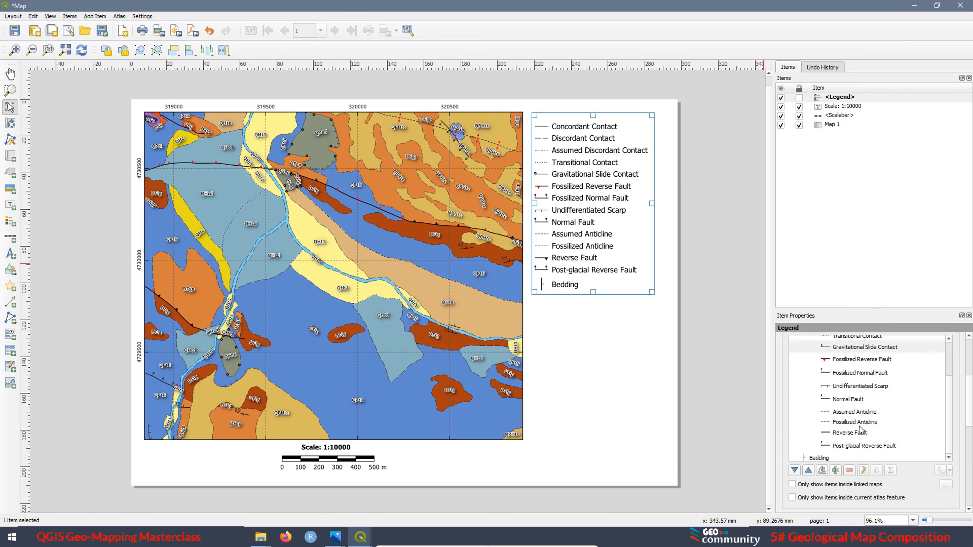
{"action": "left_click", "coordinate": [854, 435]}
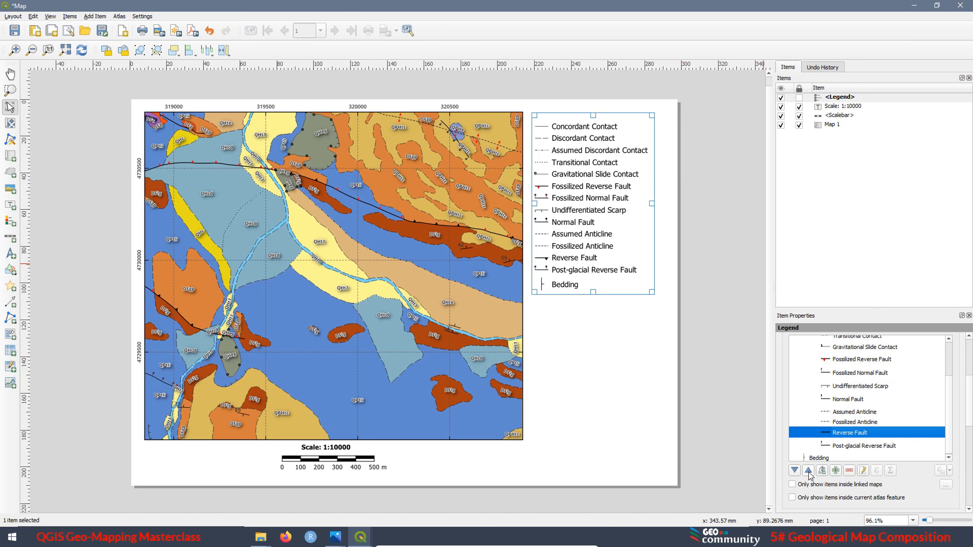
{"action": "left_click", "coordinate": [809, 471]}
{"action": "left_click", "coordinate": [809, 471]}
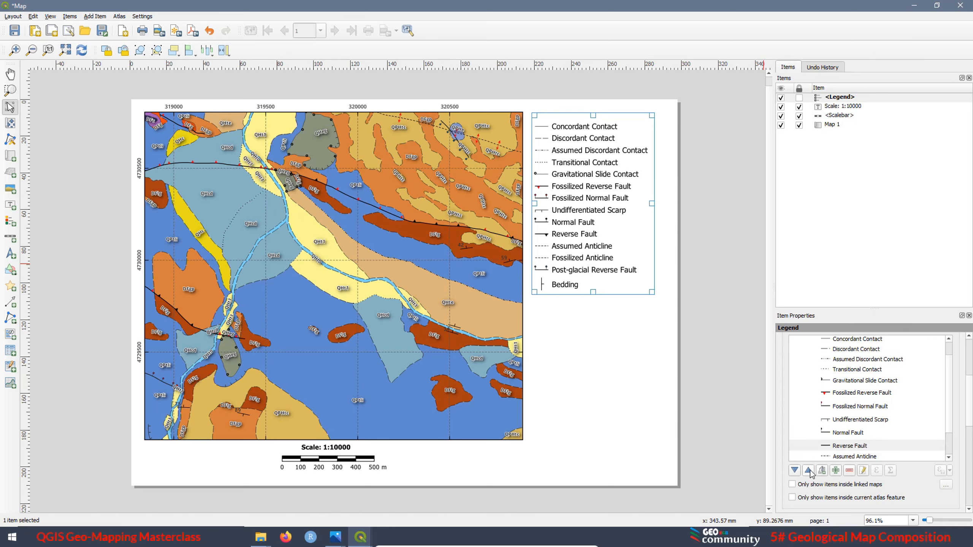
{"action": "left_click", "coordinate": [809, 471]}
{"action": "left_click", "coordinate": [808, 472]}
{"action": "left_click", "coordinate": [809, 472]}
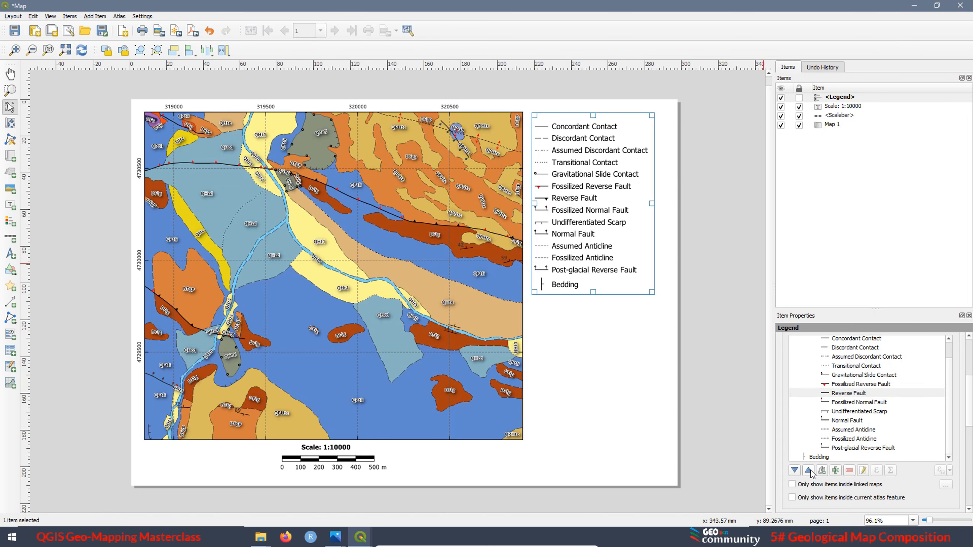
{"action": "left_click", "coordinate": [809, 471]}
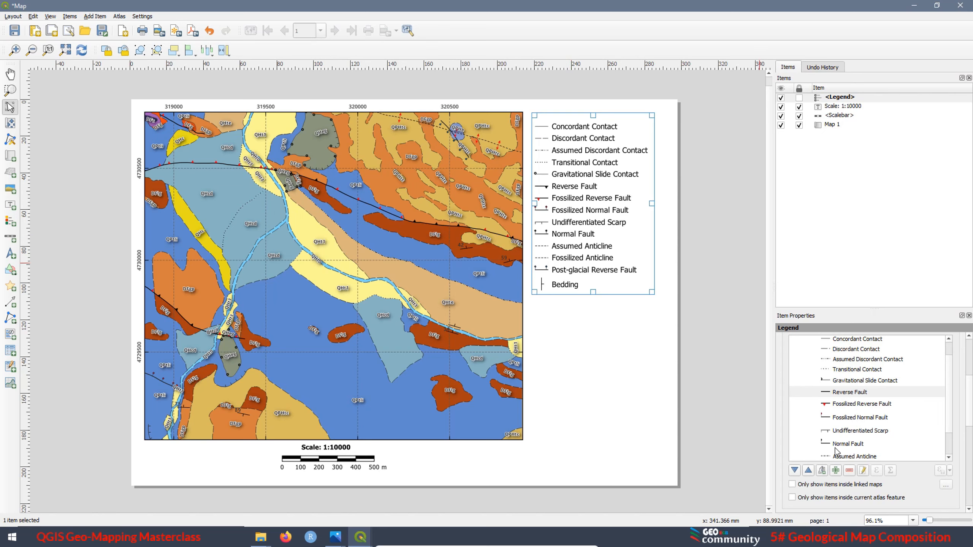
Move Normal Fault up in the legend until it sits directly above Fossilized Normal Fault
{"action": "left_click", "coordinate": [855, 446]}
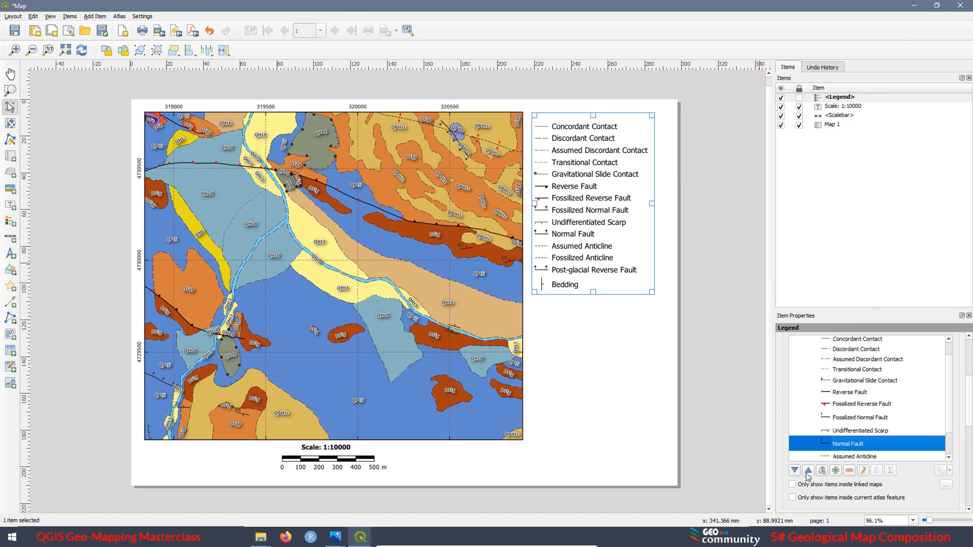
{"action": "left_click", "coordinate": [808, 471]}
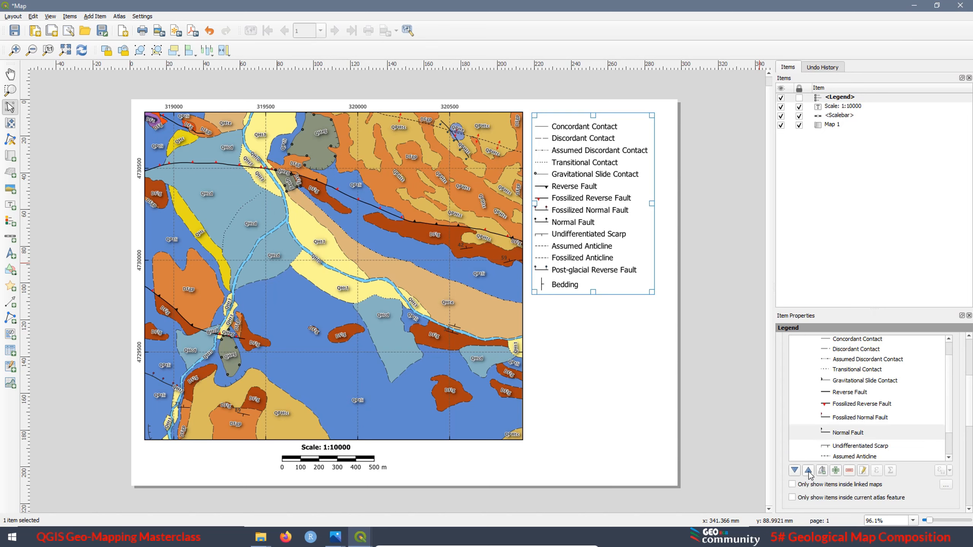
{"action": "left_click", "coordinate": [808, 471]}
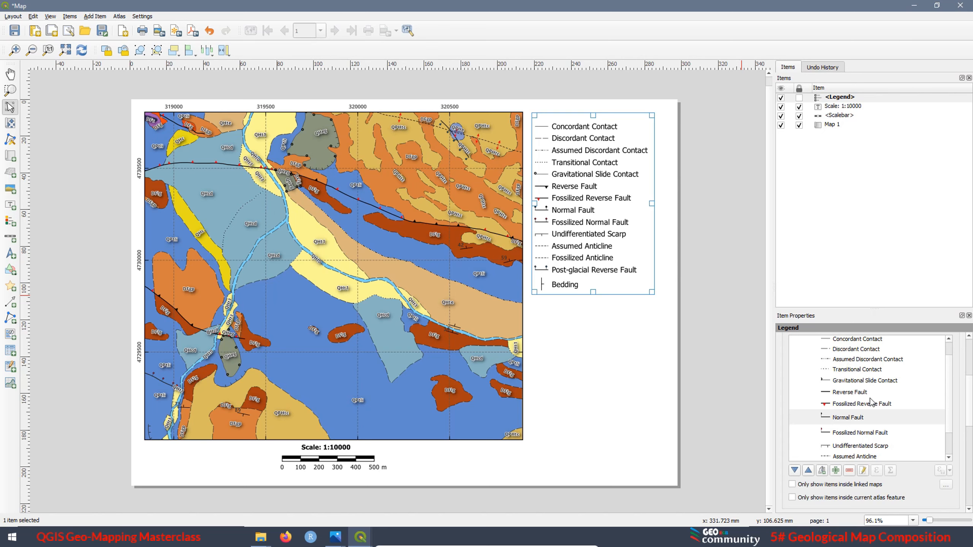
Move Post-glacial Reverse Fault up in the legend, above the two anticline entries and directly below Undifferentiated Scarp
{"action": "scroll", "coordinate": [871, 402], "scroll_direction": "down", "scroll_amount": 1}
{"action": "left_click", "coordinate": [860, 449]}
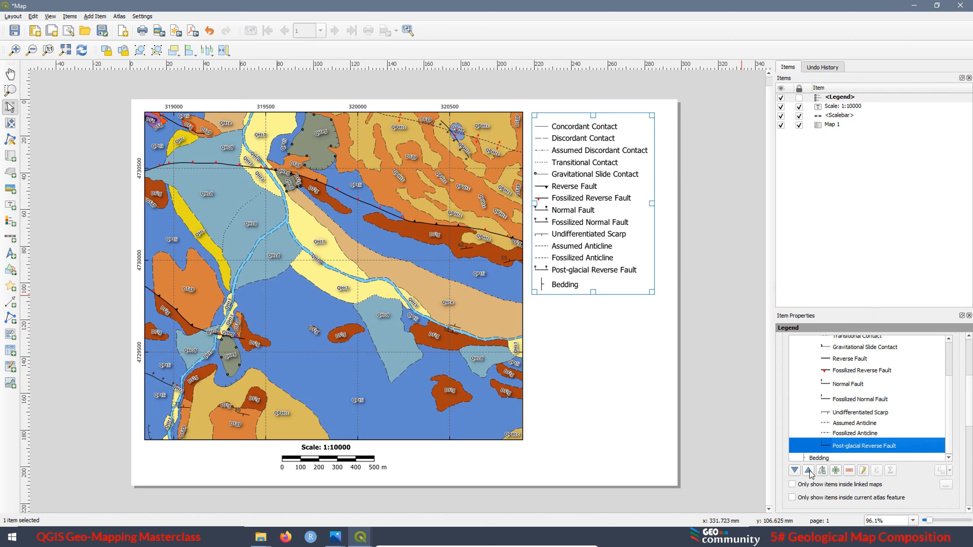
{"action": "left_click", "coordinate": [809, 471]}
{"action": "left_click", "coordinate": [808, 471]}
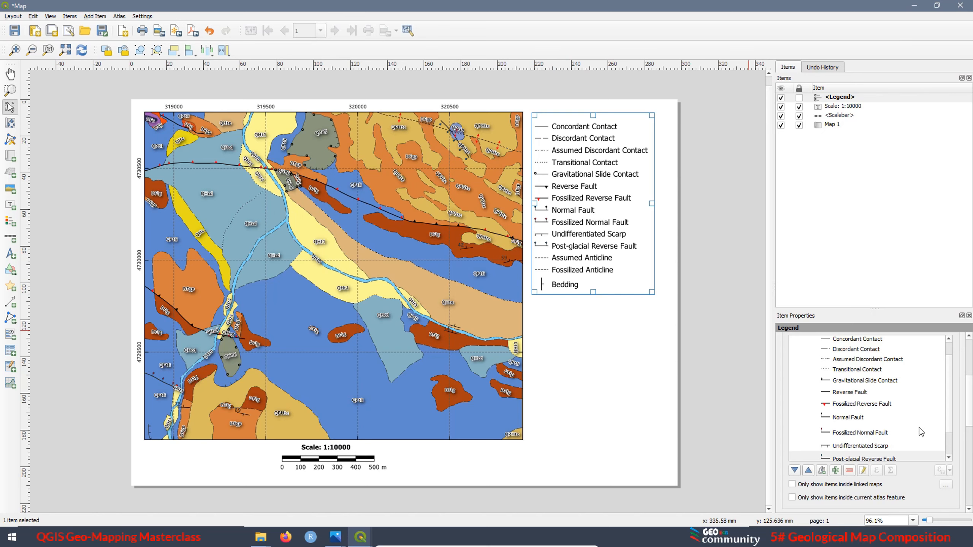
Set the alignment of the legend's item labels to Center
{"action": "left_click_drag", "start_coordinate": [971, 418], "coordinate": [971, 435]}
{"action": "left_click", "coordinate": [785, 446]}
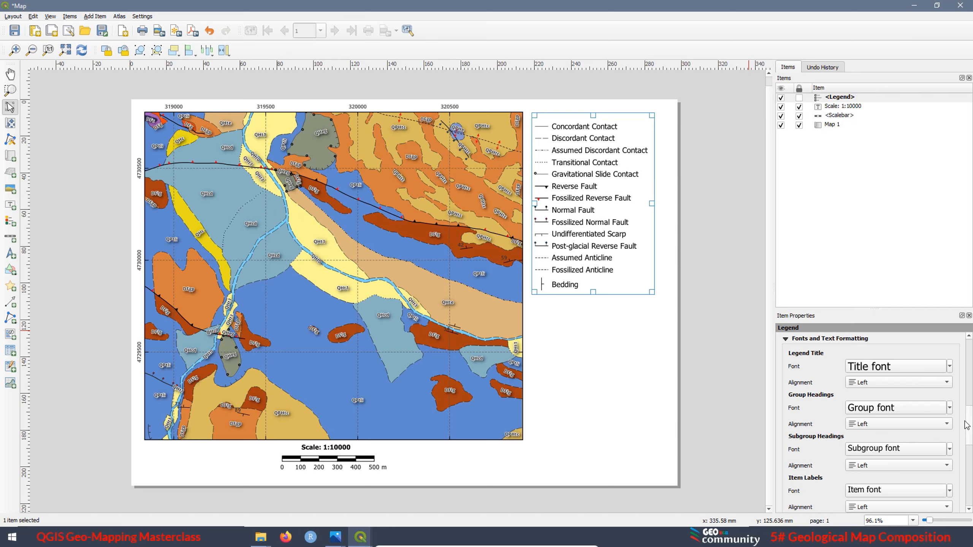
{"action": "left_click_drag", "start_coordinate": [972, 423], "coordinate": [971, 443]}
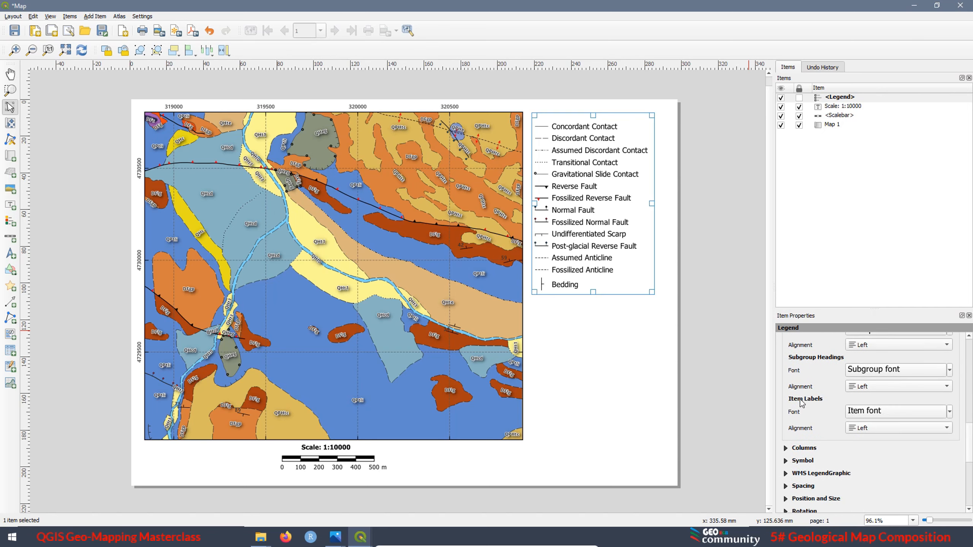
{"action": "left_click", "coordinate": [887, 430]}
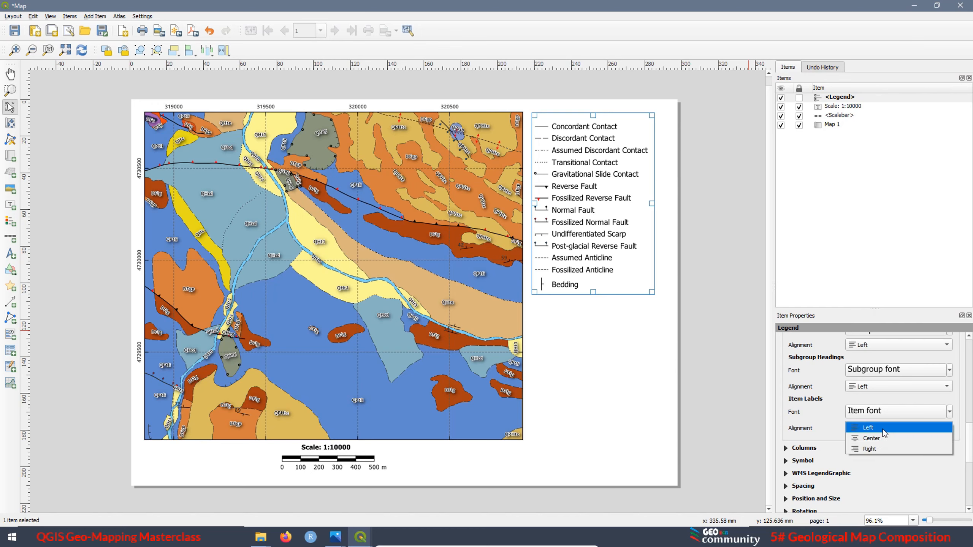
{"action": "left_click", "coordinate": [883, 429]}
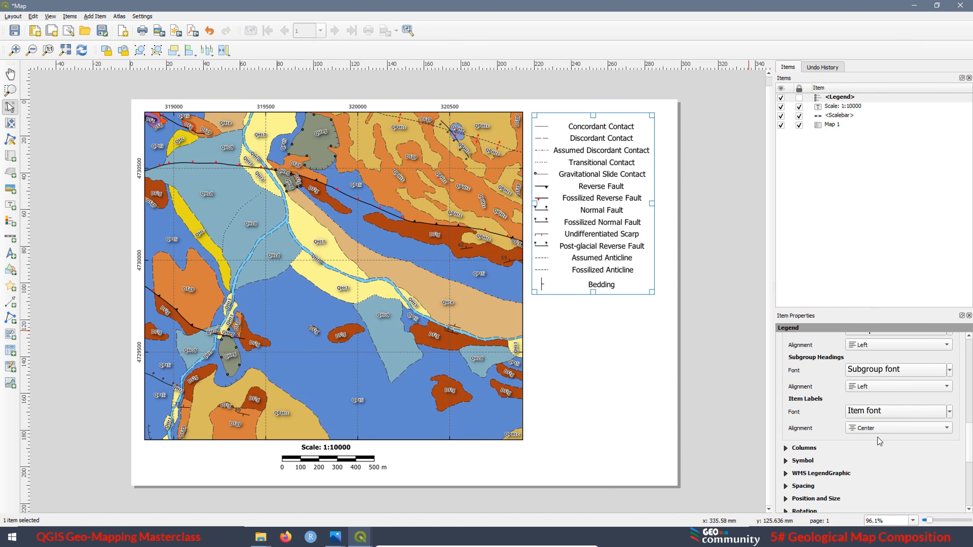
Increase the legend's symbol width to about 16 mm so the line patterns and anticline markers are drawn in full
{"action": "left_click", "coordinate": [785, 461]}
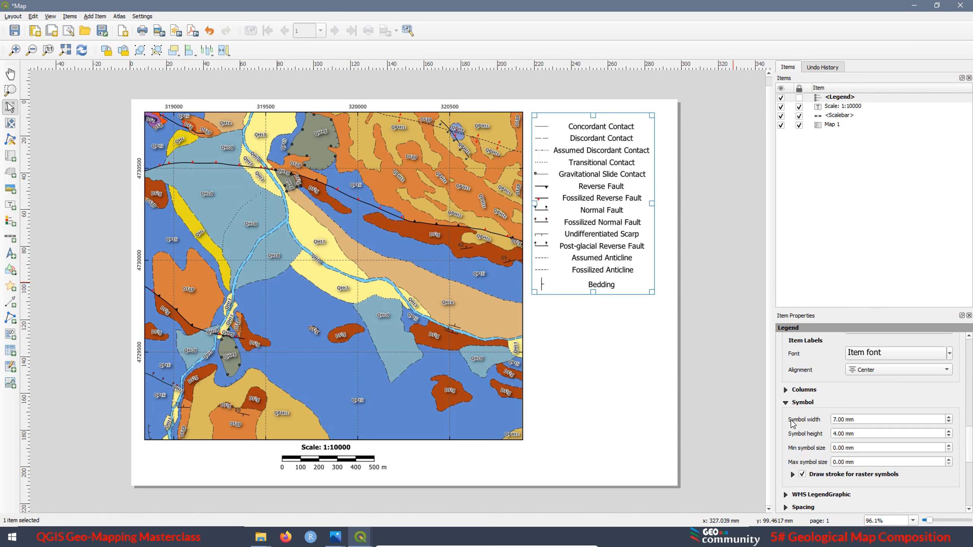
{"action": "left_click", "coordinate": [949, 417]}
{"action": "left_click", "coordinate": [949, 418]}
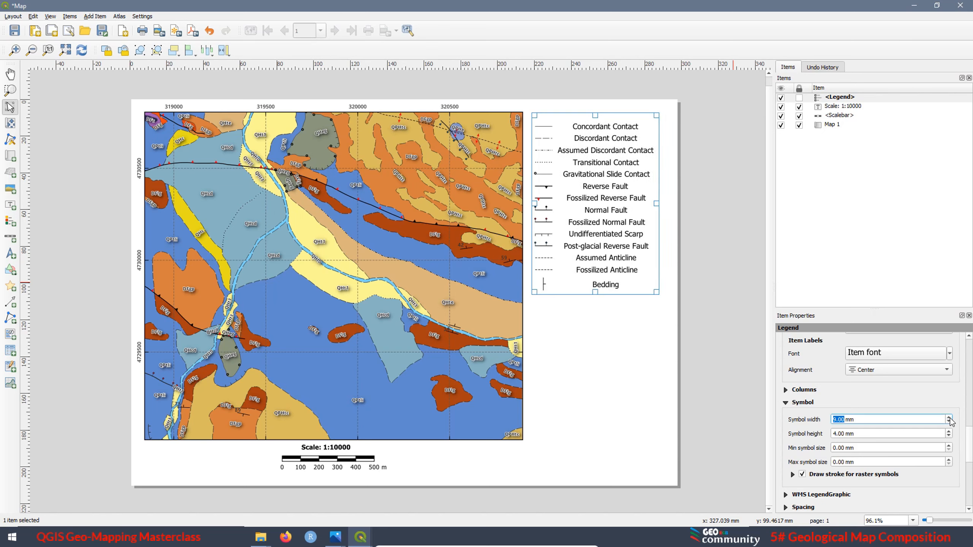
{"action": "left_click", "coordinate": [949, 417]}
{"action": "left_click", "coordinate": [950, 418]}
{"action": "left_click", "coordinate": [949, 417]}
{"action": "left_click", "coordinate": [950, 417]}
{"action": "left_click", "coordinate": [950, 417]}
{"action": "left_click", "coordinate": [949, 417]}
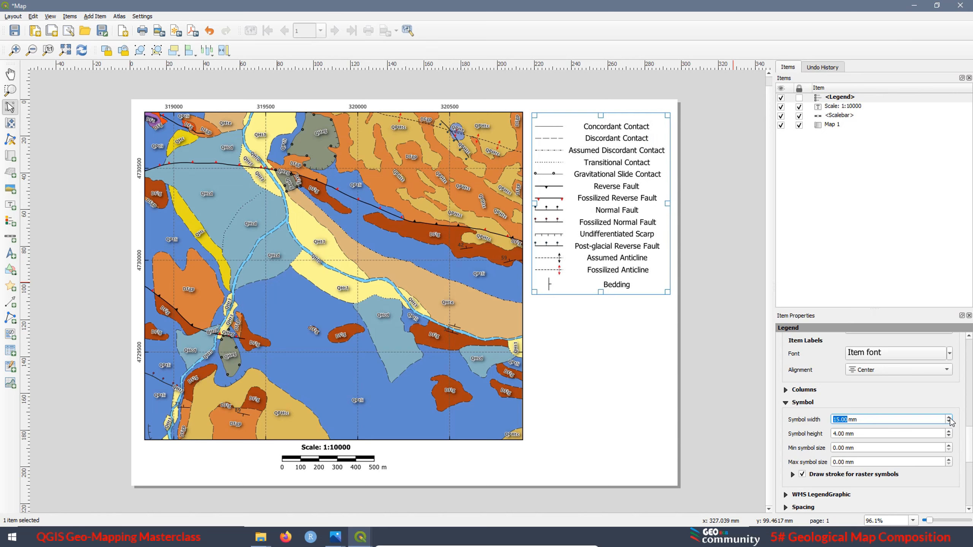
{"action": "left_click", "coordinate": [950, 418]}
{"action": "left_click", "coordinate": [949, 418]}
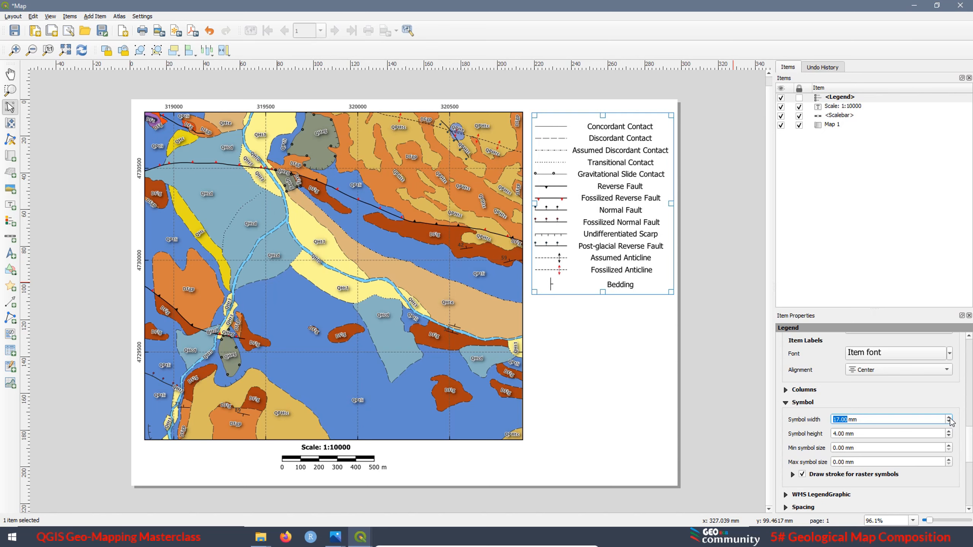
{"action": "left_click", "coordinate": [950, 418]}
{"action": "left_click", "coordinate": [950, 421]}
{"action": "left_click", "coordinate": [949, 421]}
Enable a frame around the legend with a thickness of 0.40 mm
{"action": "scroll", "coordinate": [881, 422], "scroll_direction": "down", "scroll_amount": 5}
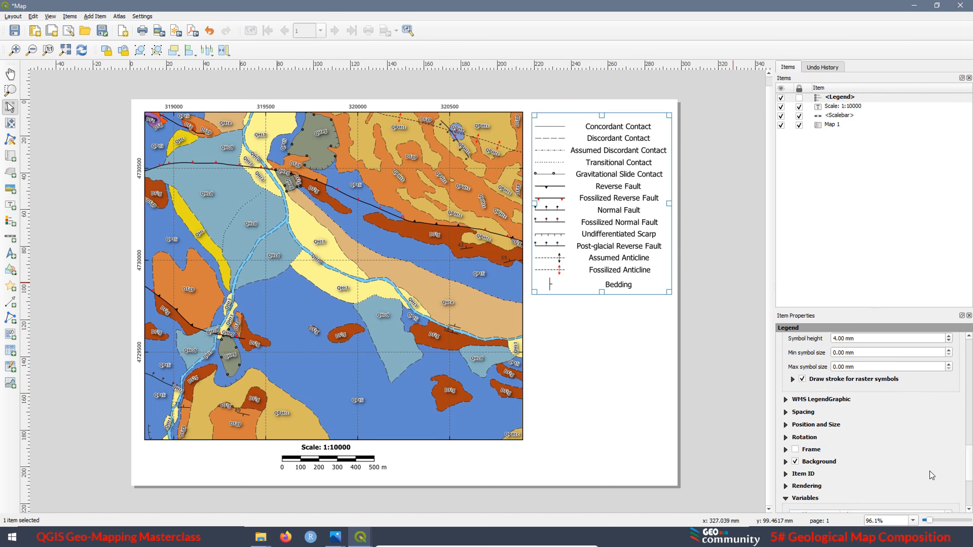
{"action": "left_click", "coordinate": [795, 450]}
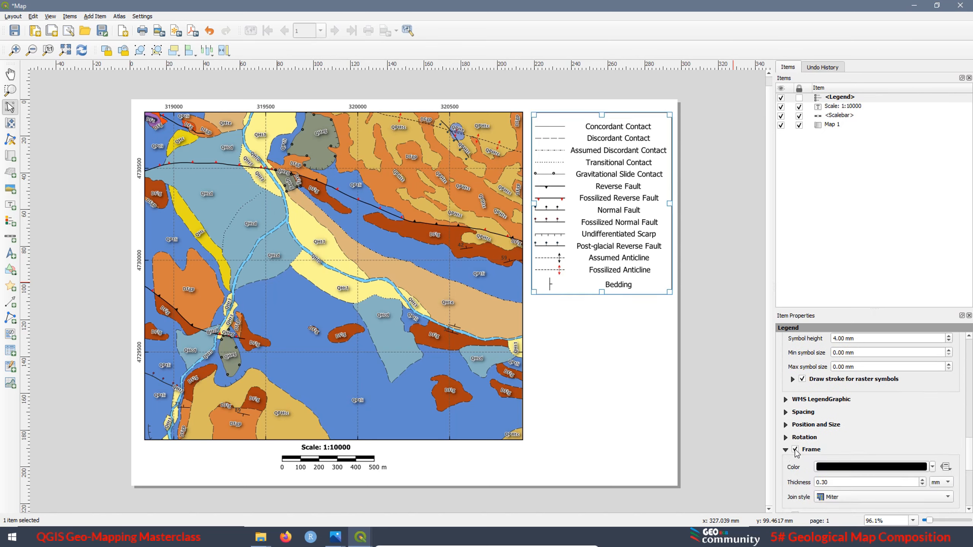
{"action": "left_click", "coordinate": [824, 484]}
{"action": "key", "text": "BackSpace"}
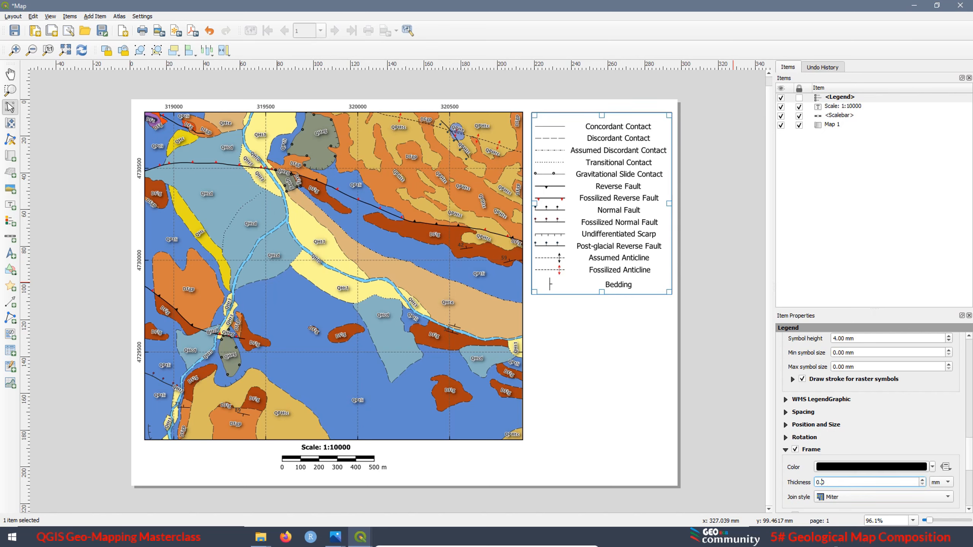
{"action": "type", "text": "40"}
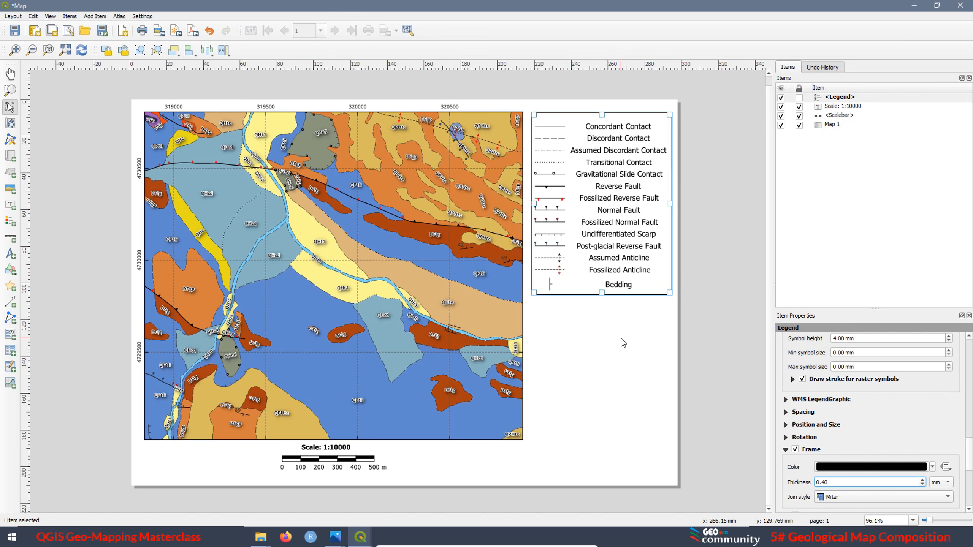
{"action": "left_click", "coordinate": [623, 343]}
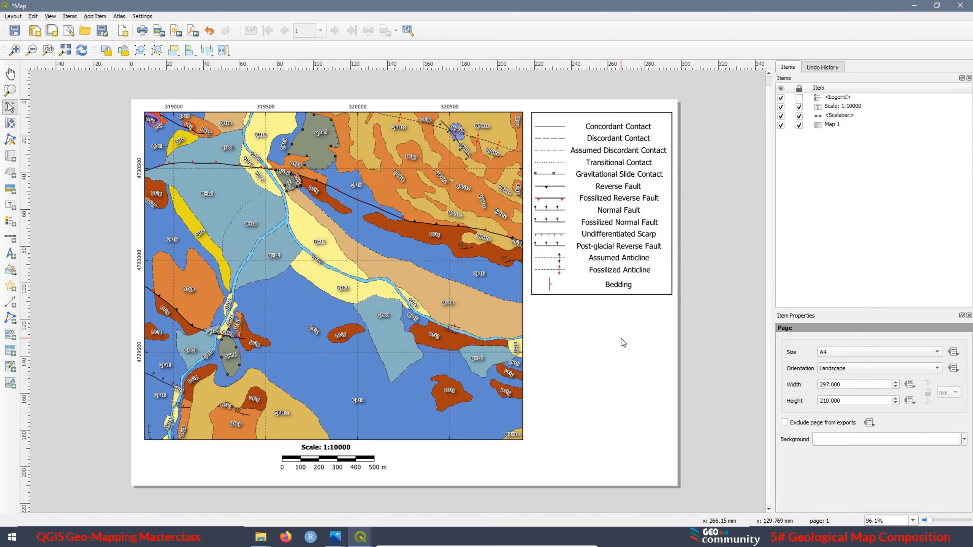
Move the framed legend straight down by about 9 mm to leave room for a heading above it
{"action": "left_click", "coordinate": [613, 259]}
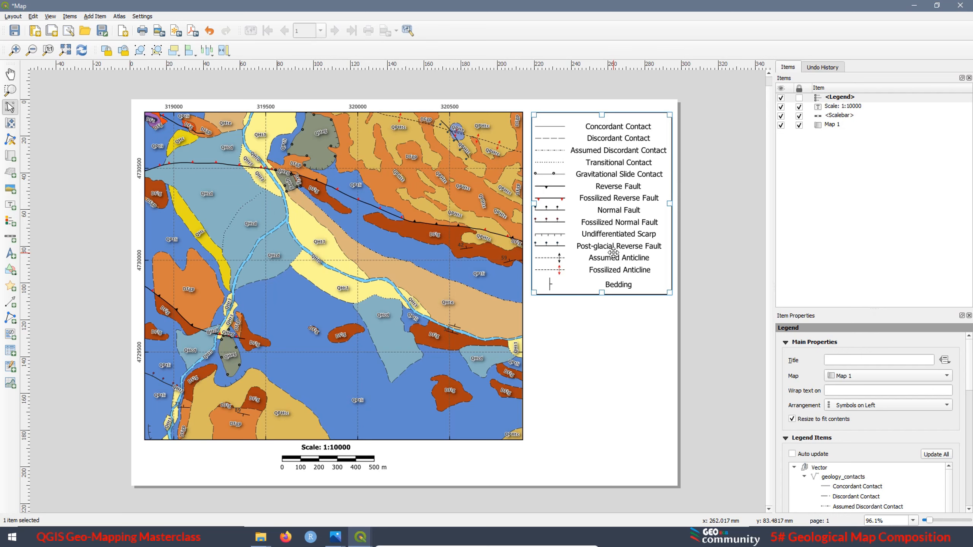
{"action": "key", "text": "Down"}
{"action": "key", "text": "Down"}
{"action": "key", "text": "Down"}
{"action": "key", "text": "Down"}
{"action": "key", "text": "Down"}
{"action": "key", "text": "Down"}
{"action": "key", "text": "Down"}
{"action": "key", "text": "Down"}
{"action": "key", "text": "Down"}
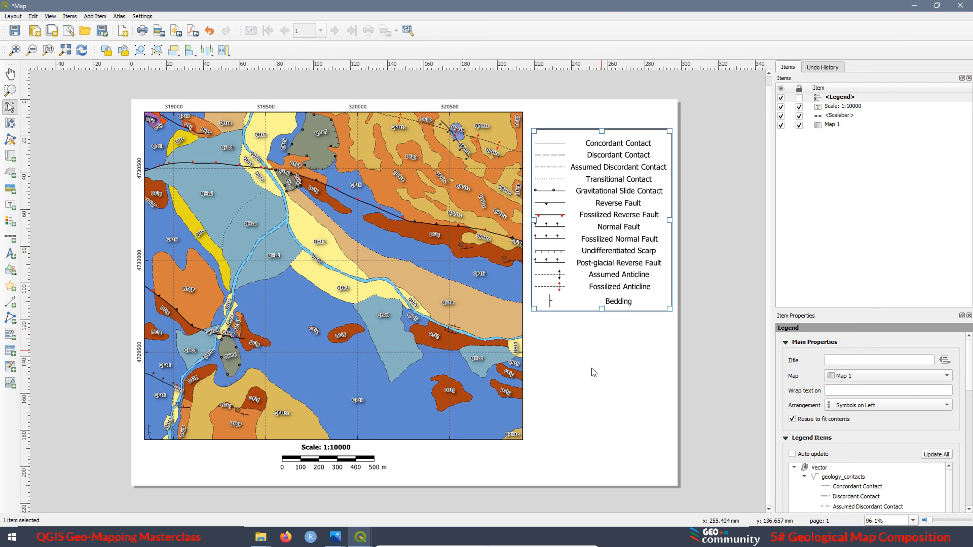
{"action": "left_click", "coordinate": [586, 346]}
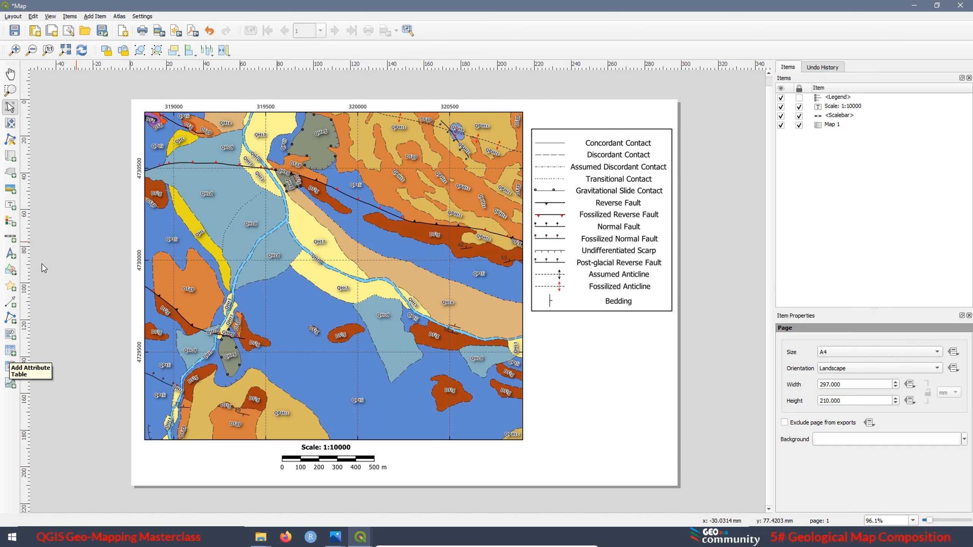
Add a text label spanning the legend's width just above it, reading "Geological Structure"
{"action": "left_click", "coordinate": [10, 206]}
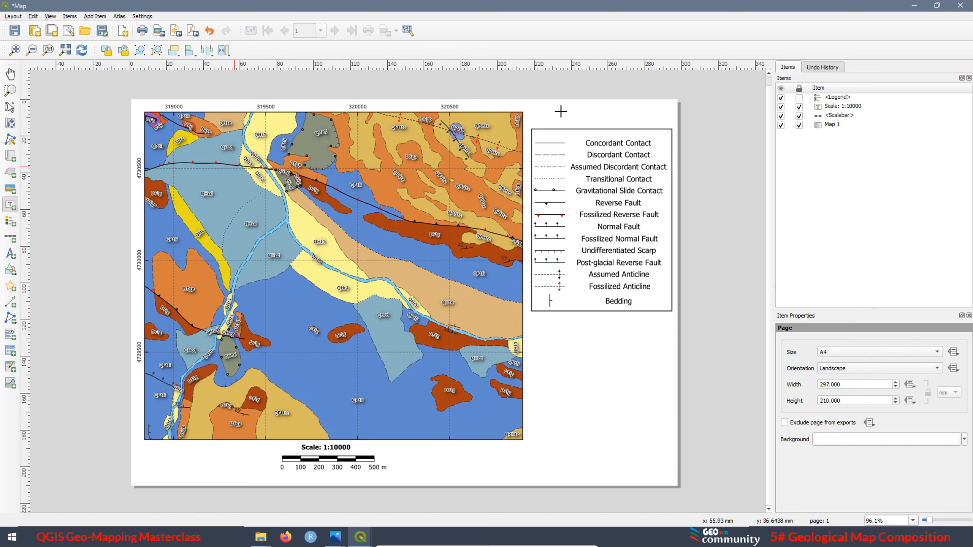
{"action": "left_click_drag", "start_coordinate": [532, 108], "coordinate": [671, 123]}
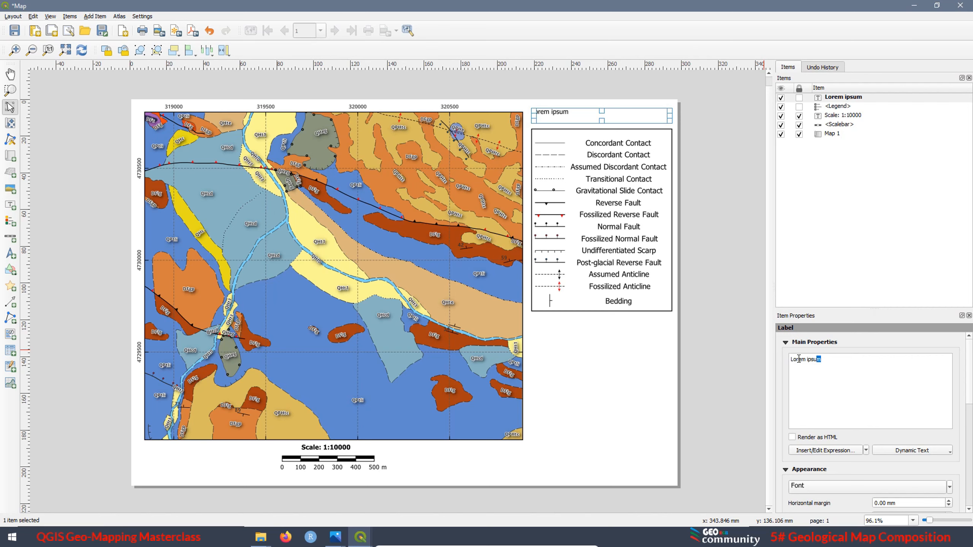
{"action": "left_click_drag", "start_coordinate": [799, 358], "coordinate": [781, 356]}
{"action": "type", "text": "Geological Structure"}
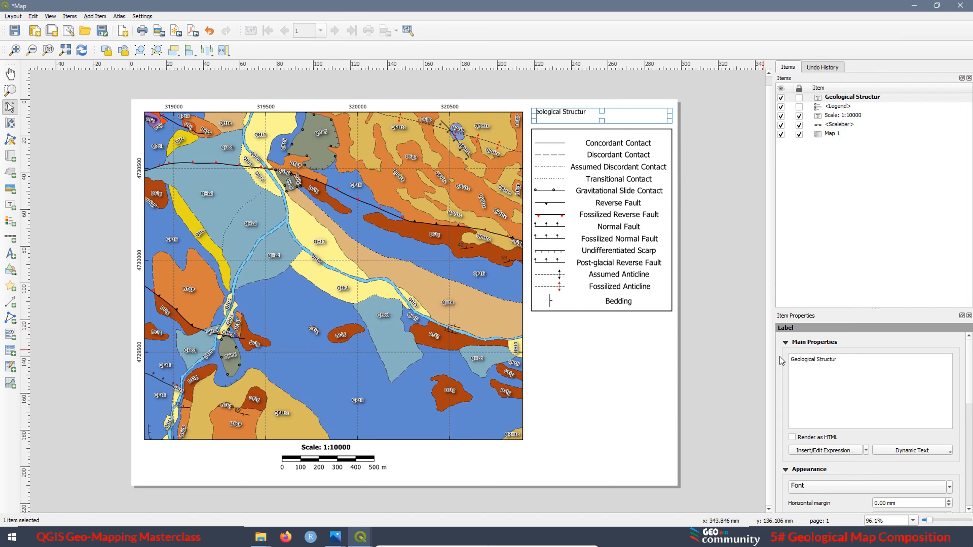
Set the Geological Structure label's font to size 12 points and style Bold
{"action": "left_click", "coordinate": [878, 487]}
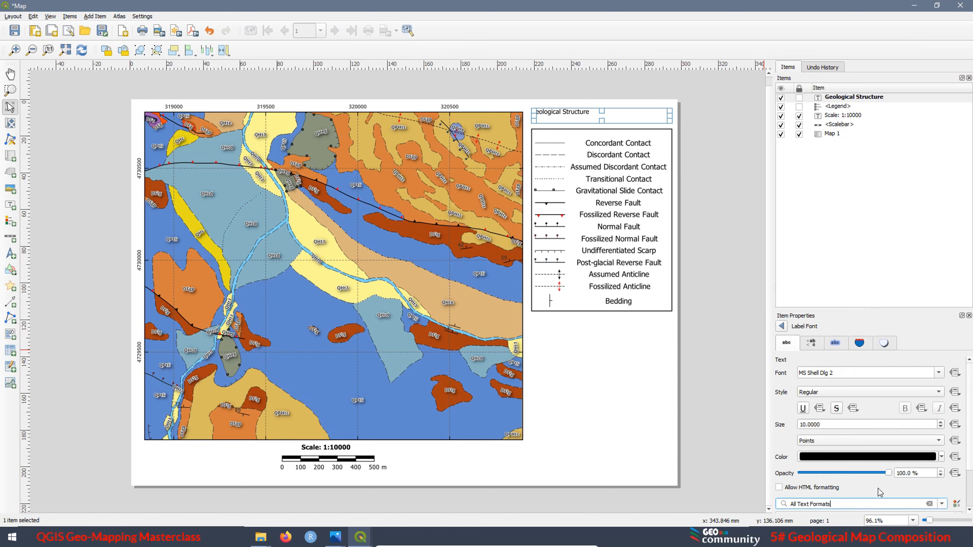
{"action": "left_click_drag", "start_coordinate": [827, 425], "coordinate": [779, 423]}
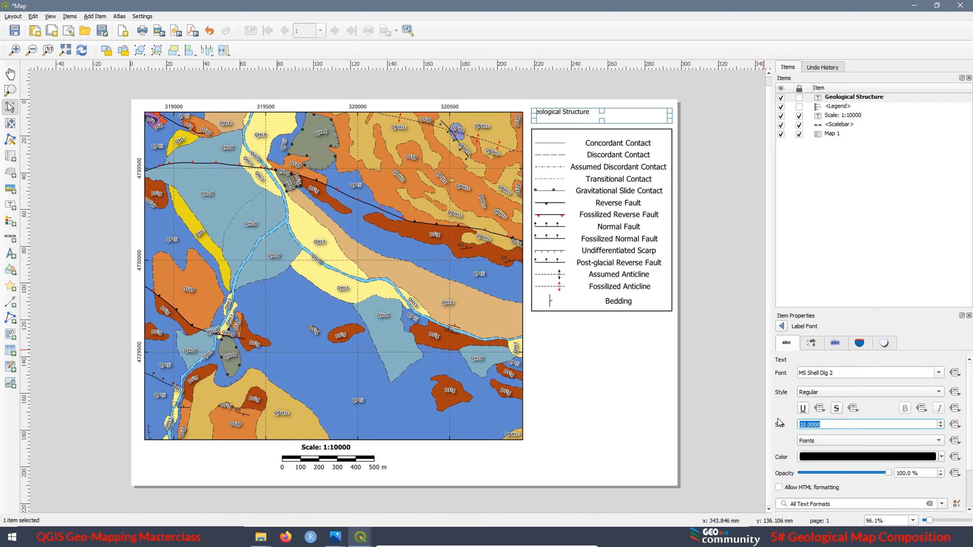
{"action": "type", "text": "12"}
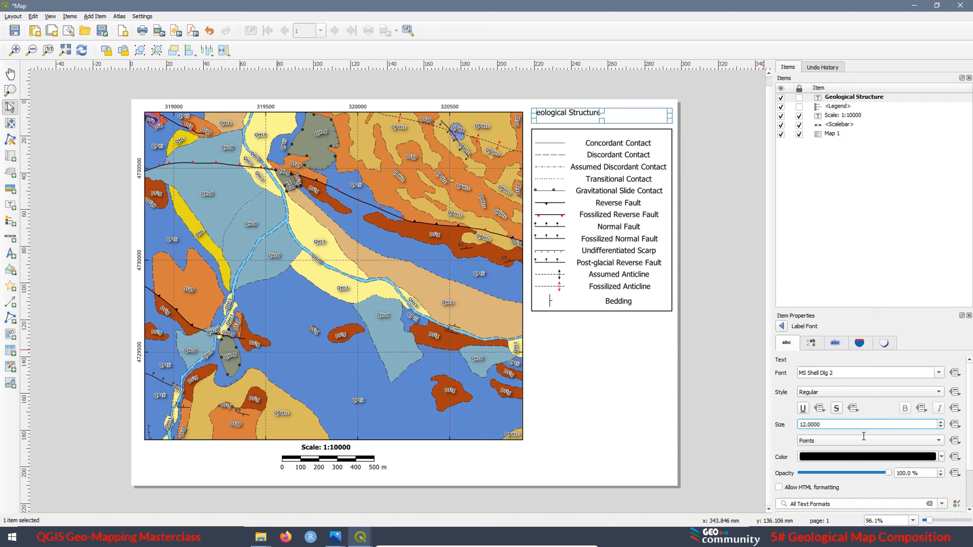
{"action": "left_click", "coordinate": [817, 394]}
{"action": "left_click", "coordinate": [810, 404]}
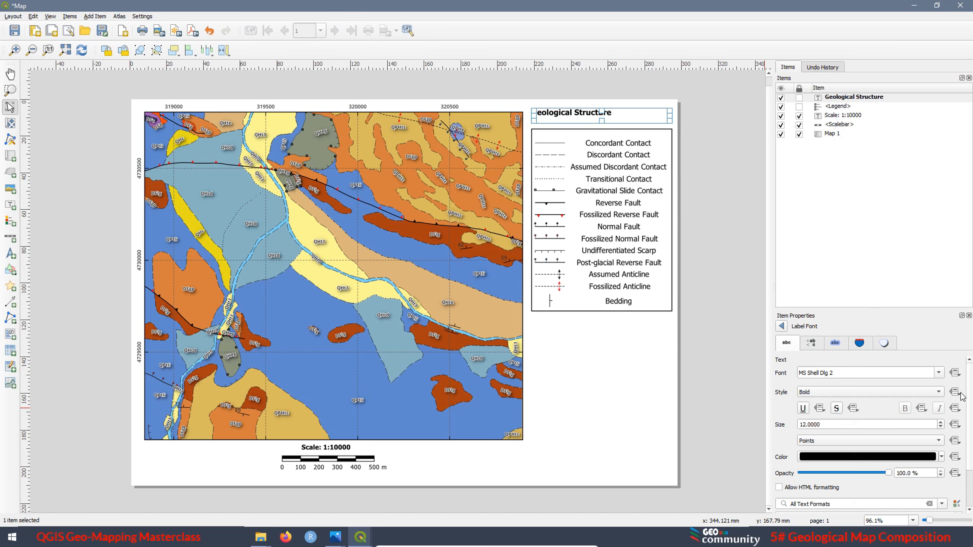
Align the Geological Structure label's text to the middle vertically and to the center horizontally
{"action": "scroll", "coordinate": [971, 406], "scroll_direction": "down", "scroll_amount": 2}
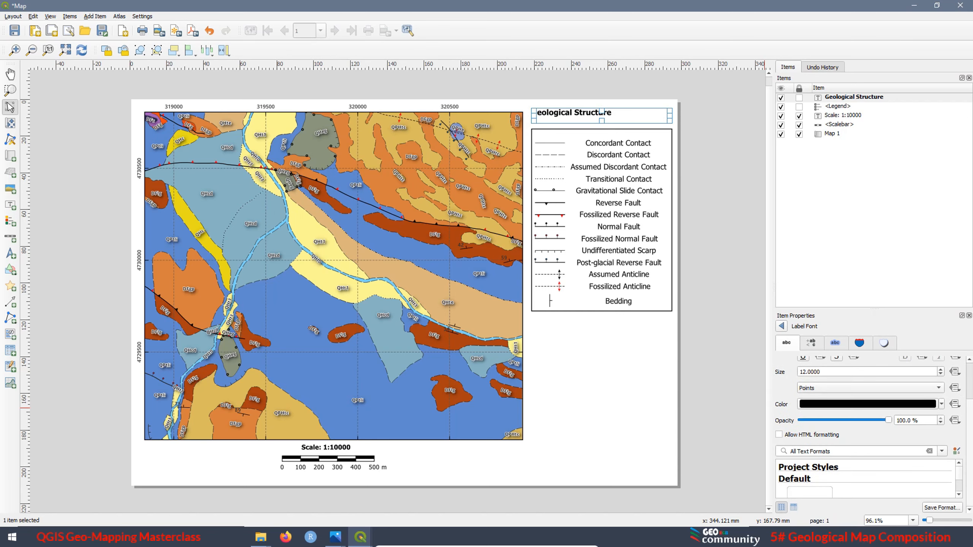
{"action": "scroll", "coordinate": [870, 422], "scroll_direction": "up", "scroll_amount": 2}
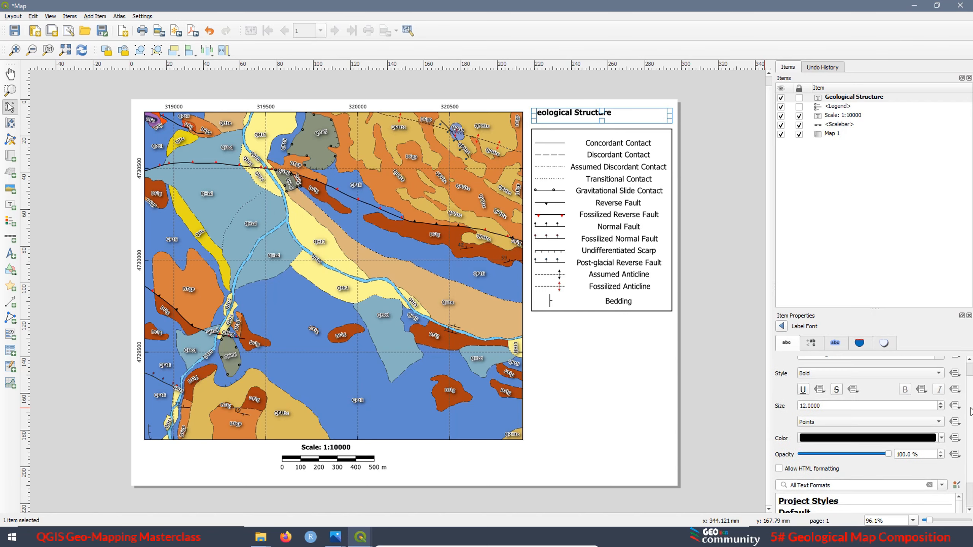
{"action": "left_click", "coordinate": [781, 327]}
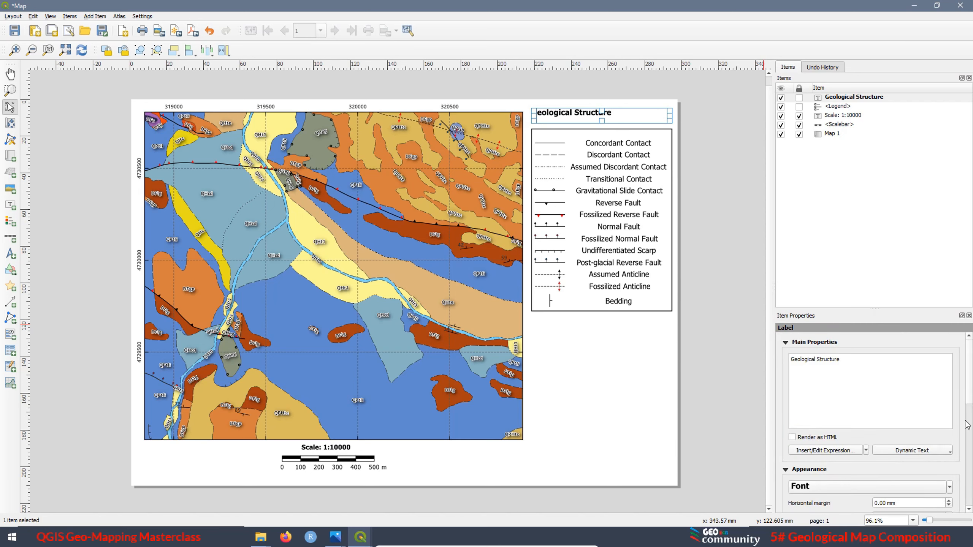
{"action": "scroll", "coordinate": [970, 400], "scroll_direction": "down", "scroll_amount": 5}
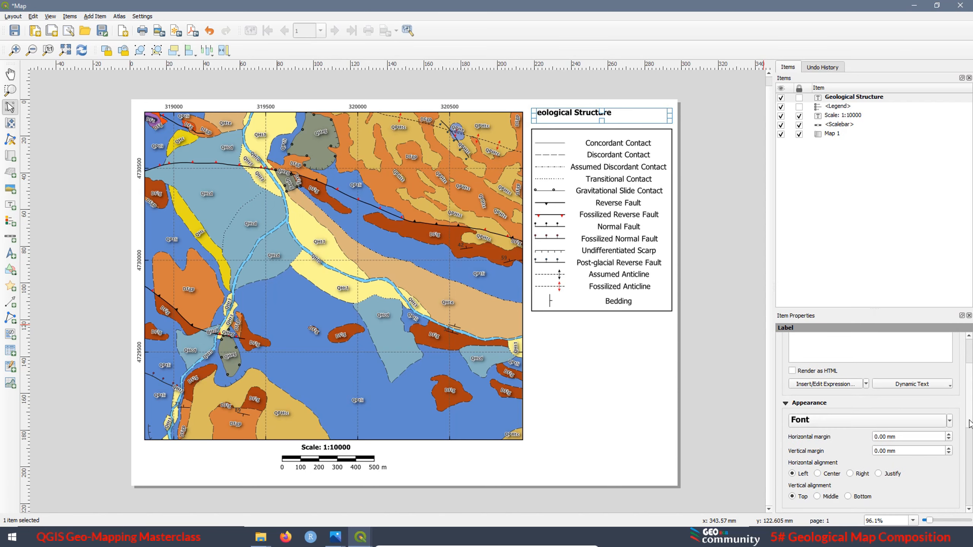
{"action": "scroll", "coordinate": [972, 441], "scroll_direction": "down", "scroll_amount": 1}
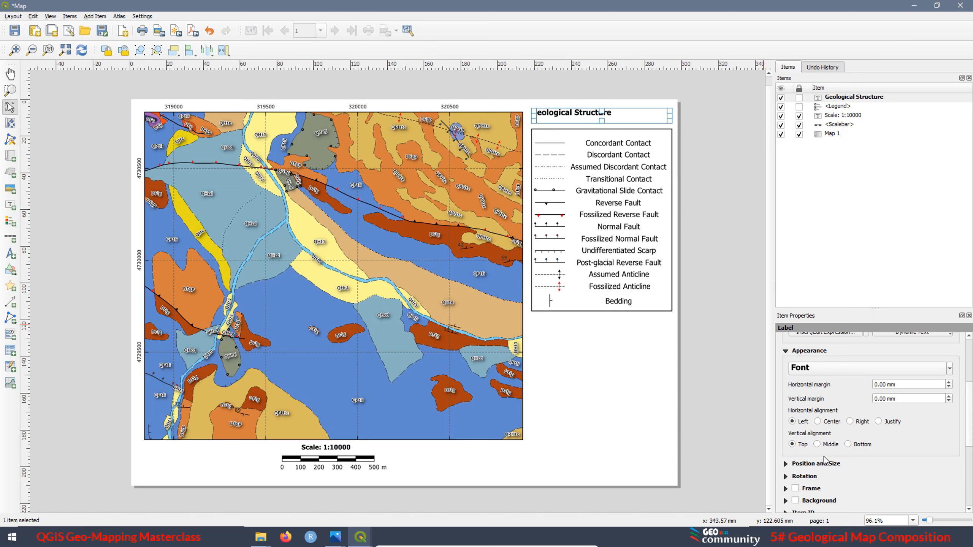
{"action": "left_click", "coordinate": [817, 445]}
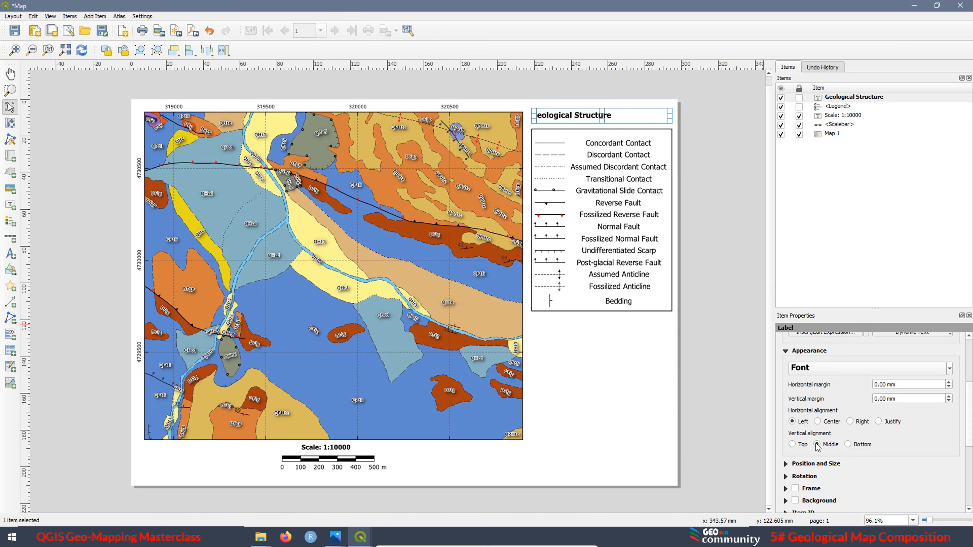
{"action": "left_click", "coordinate": [817, 422]}
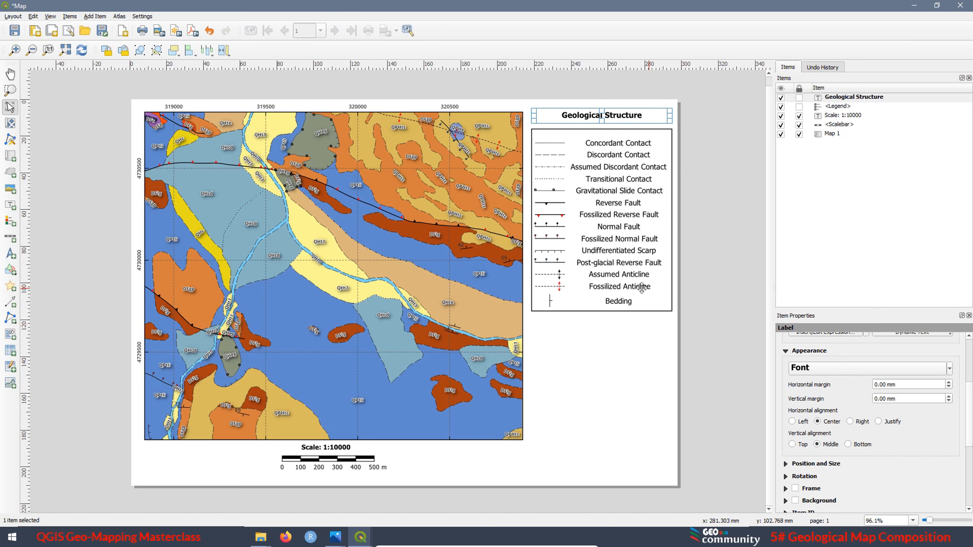
Reorder the legend items so that Undifferentiated Scarp sits directly below Post-glacial Reverse Fault
{"action": "left_click", "coordinate": [603, 244]}
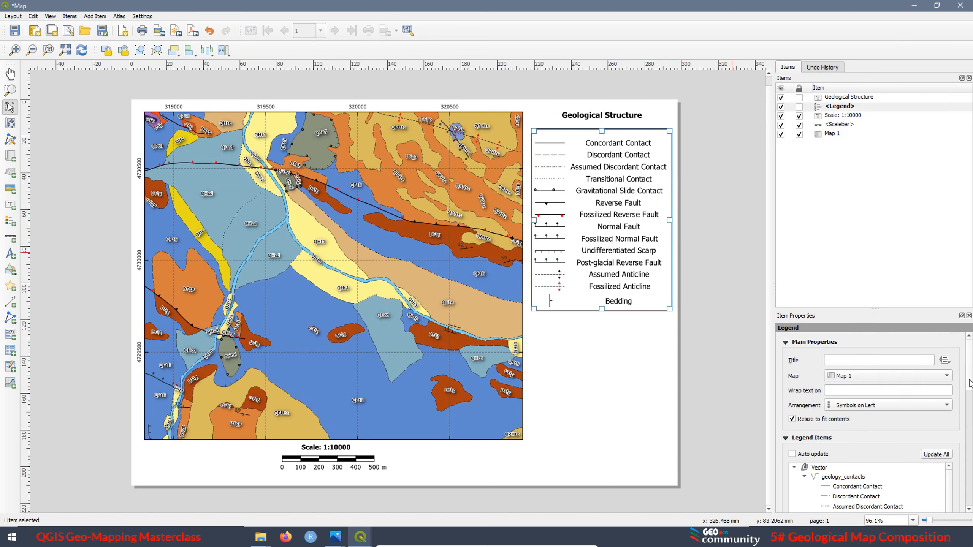
{"action": "scroll", "coordinate": [970, 382], "scroll_direction": "down", "scroll_amount": 5}
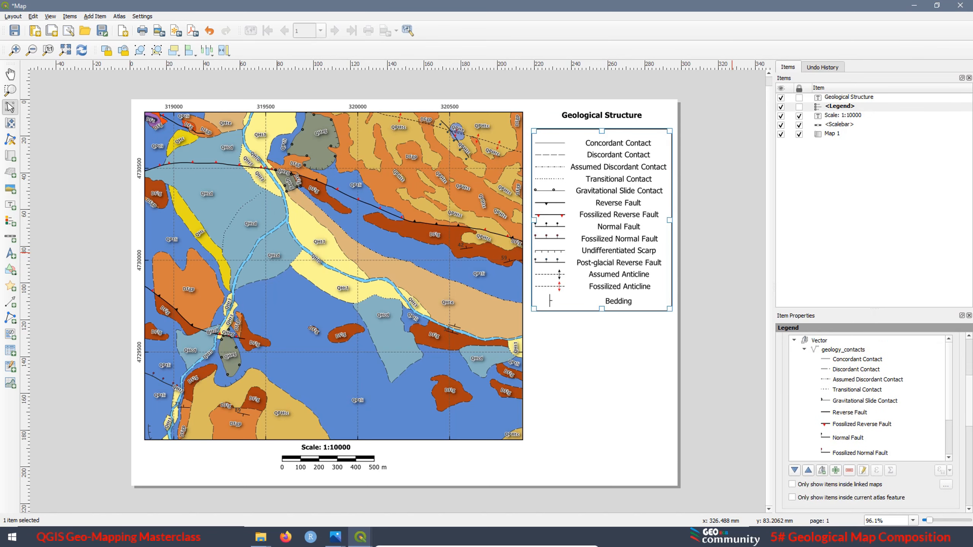
{"action": "left_click", "coordinate": [949, 458]}
{"action": "left_click", "coordinate": [949, 458]}
{"action": "left_click", "coordinate": [949, 458]}
{"action": "left_click", "coordinate": [949, 458]}
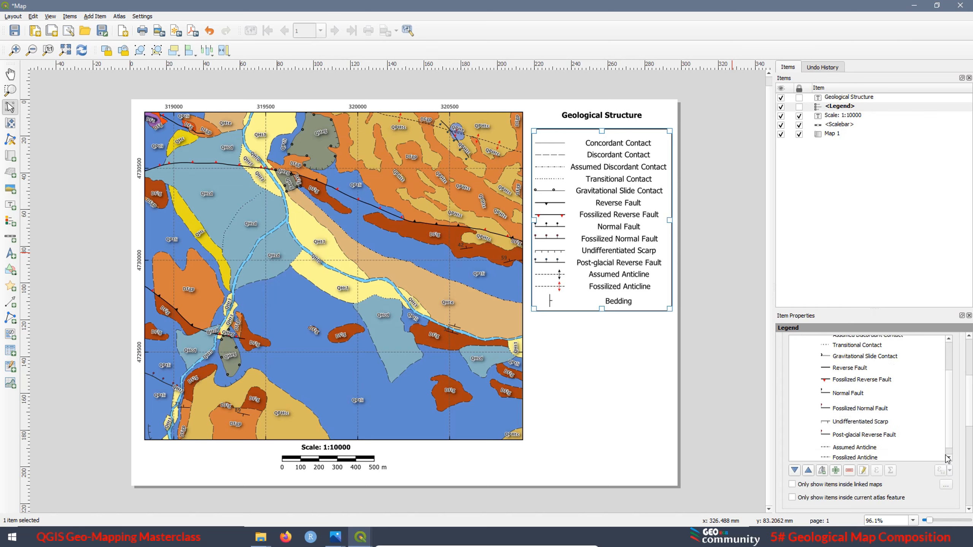
{"action": "left_click", "coordinate": [862, 421]}
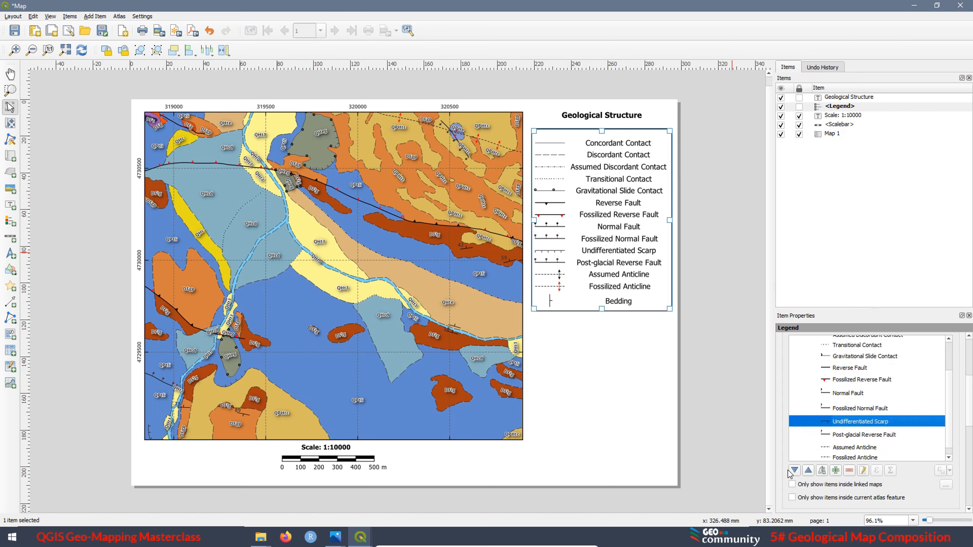
{"action": "left_click", "coordinate": [795, 470]}
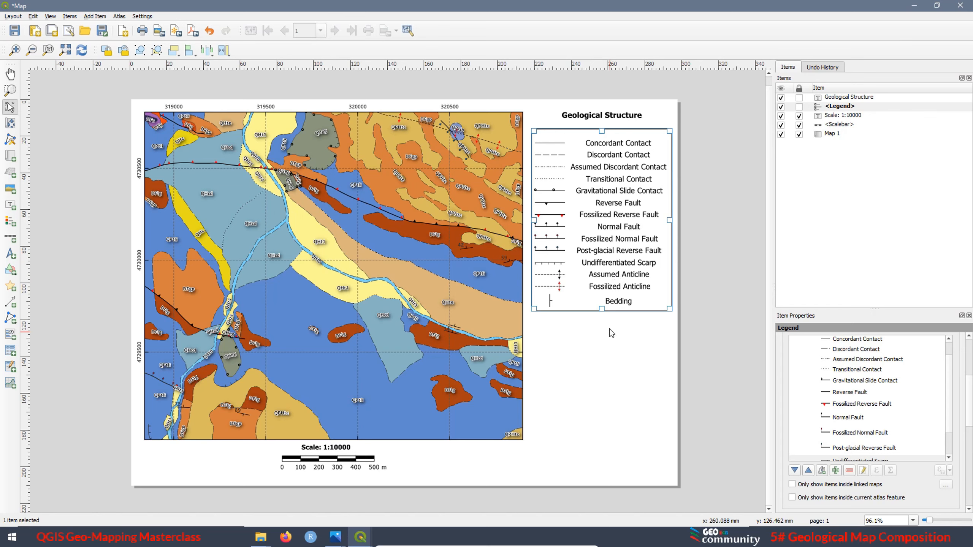
Nudge the legend up by about 4 mm towards its heading, and lock the legend and the Geological Structure label
{"action": "key", "text": "Up"}
{"action": "key", "text": "Up"}
{"action": "key", "text": "Up"}
{"action": "key", "text": "Up"}
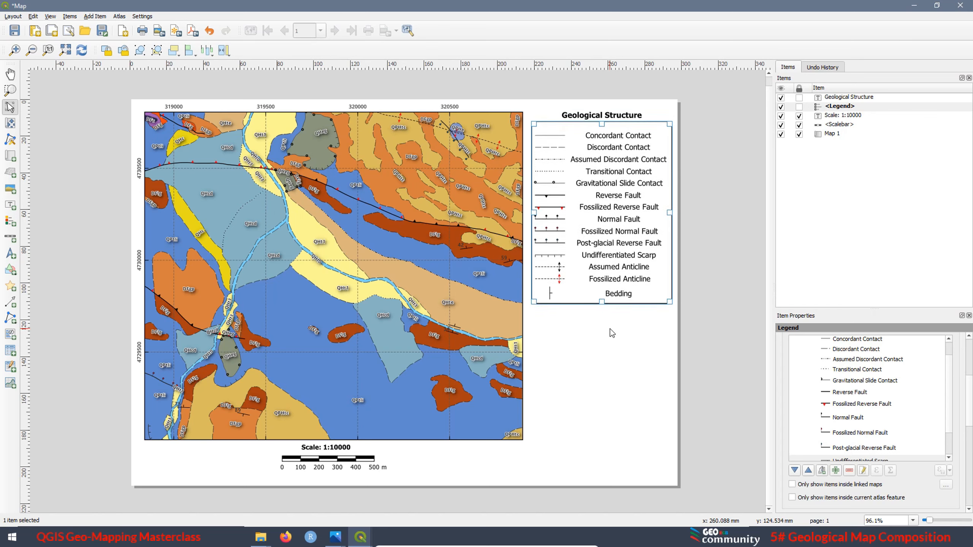
{"action": "left_click", "coordinate": [571, 343]}
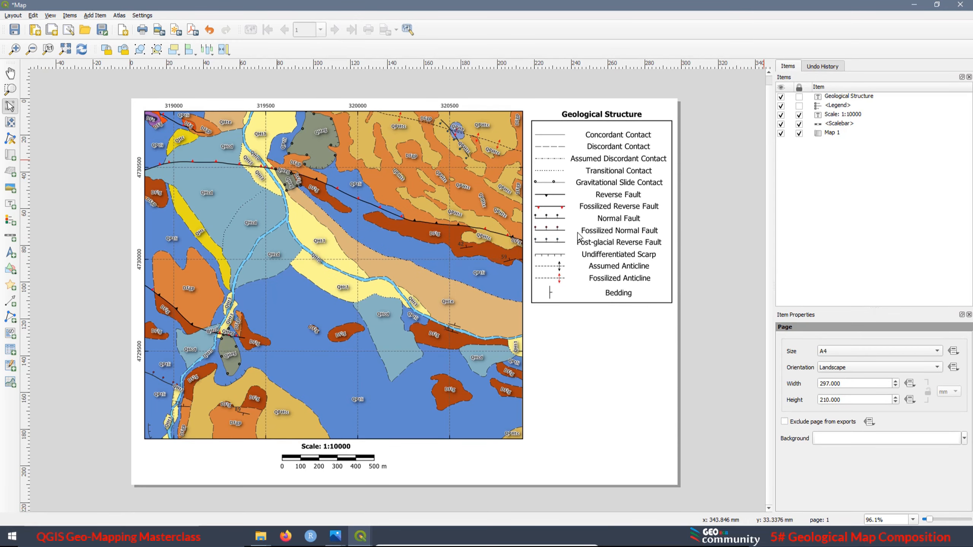
{"action": "left_click", "coordinate": [799, 106]}
Switch to the main Geological map2 project window, dismiss the Layout Manager and open the Data Source Manager for raster layers
{"action": "left_click", "coordinate": [360, 536]}
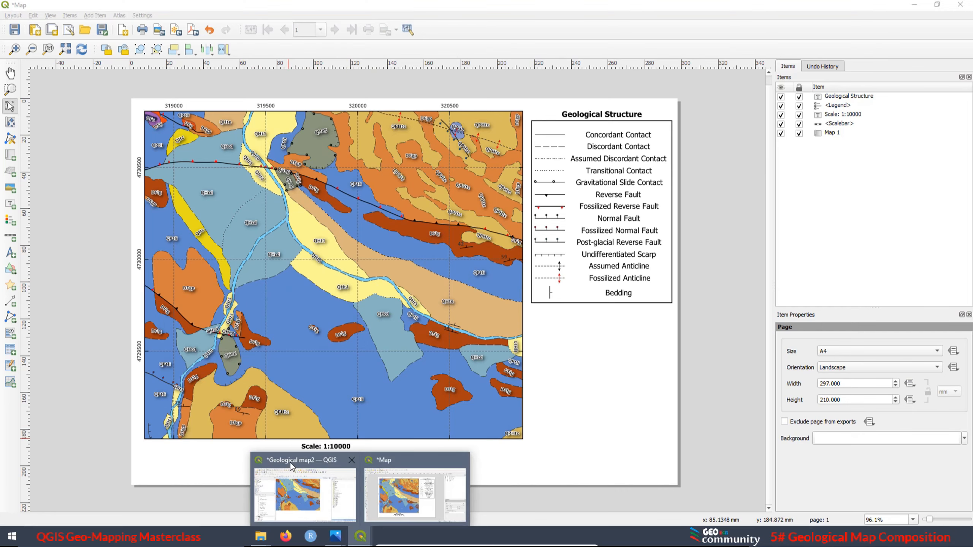
{"action": "left_click", "coordinate": [304, 498]}
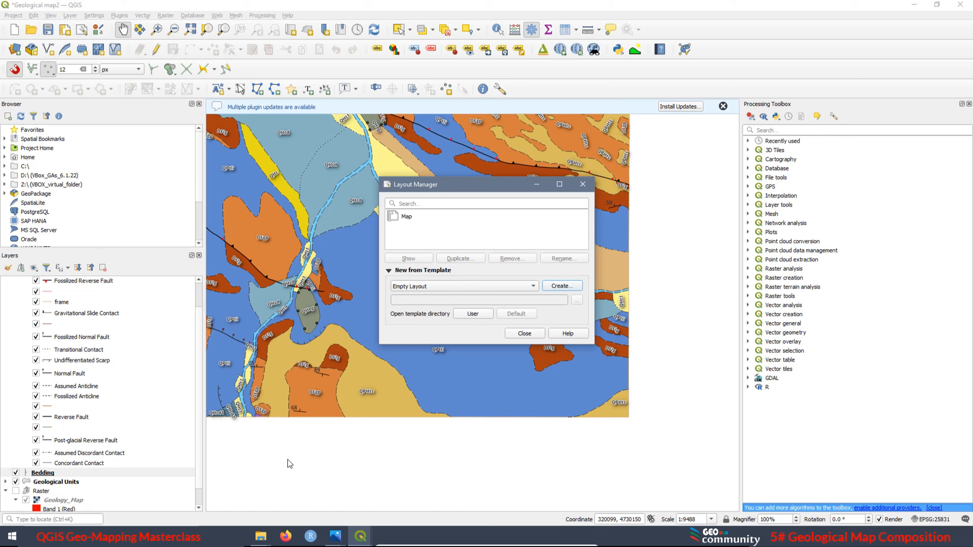
{"action": "left_click", "coordinate": [583, 184]}
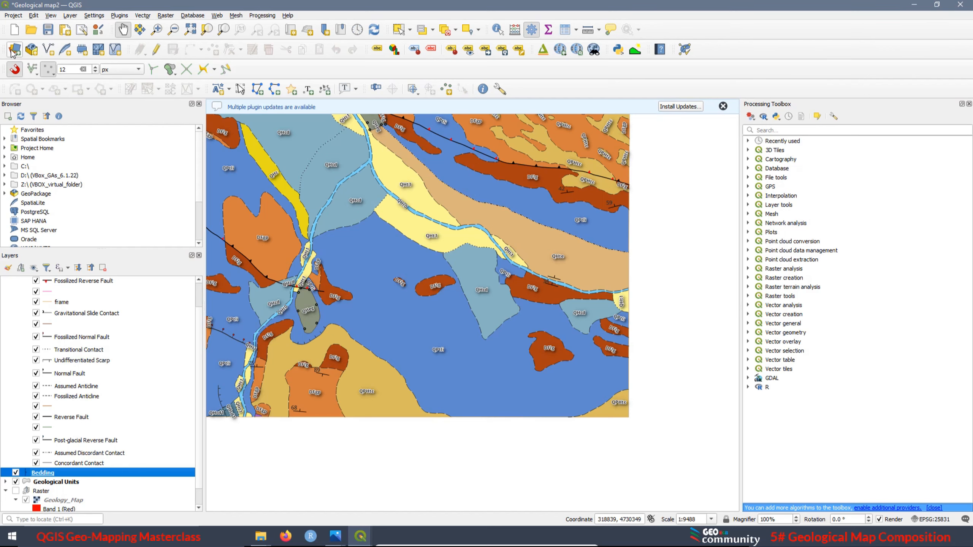
{"action": "key", "text": "ctrl+shift+r"}
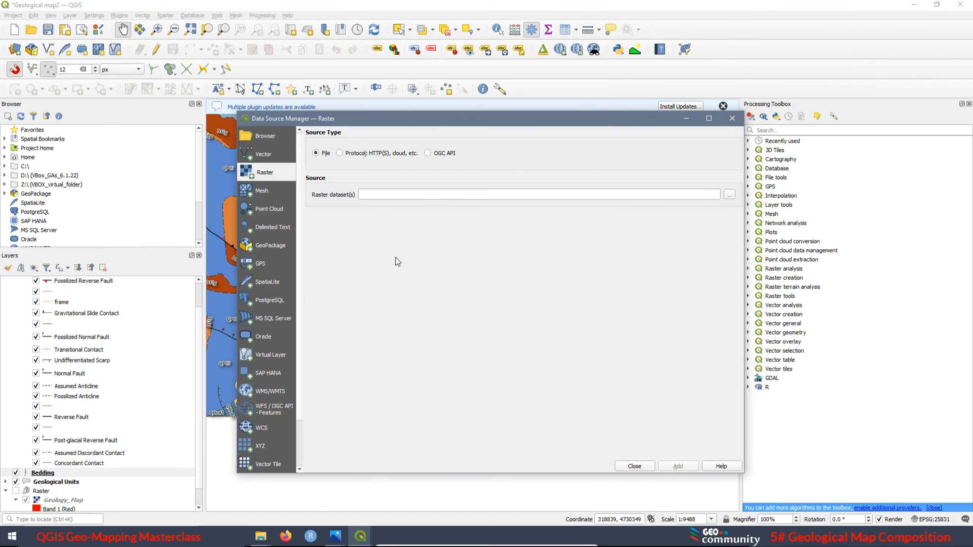
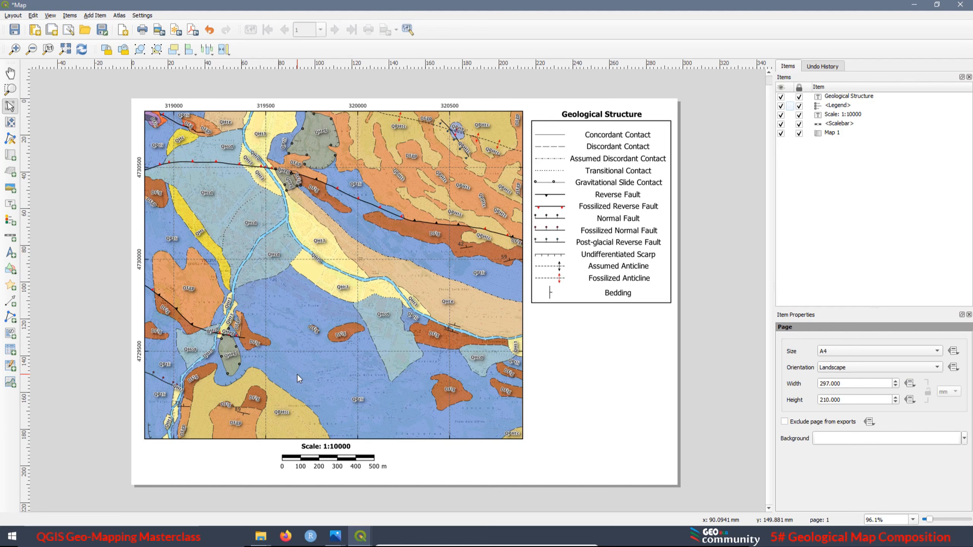
Save the layout, then unlock the Geological Structure label and its legend and nudge both up by about 3 mm
{"action": "key", "text": "ctrl+s"}
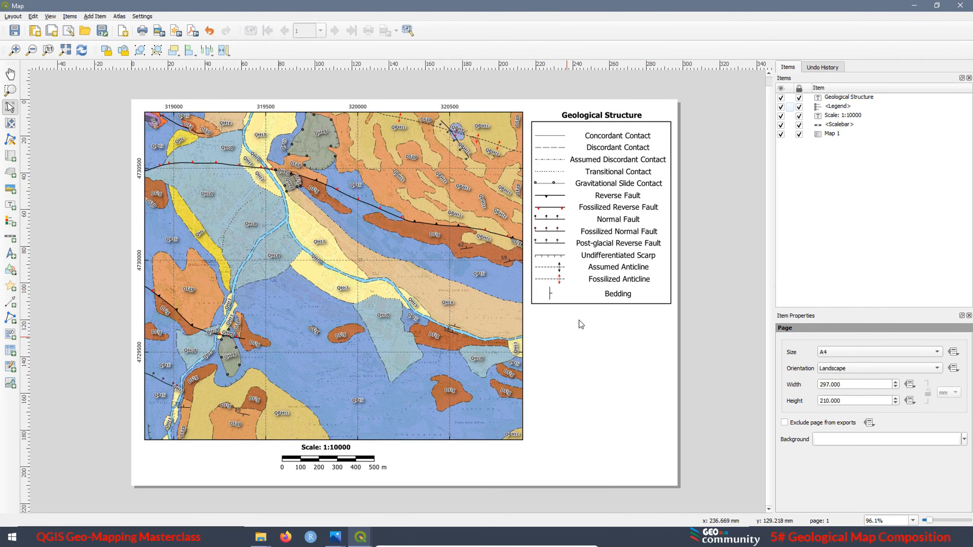
{"action": "left_click", "coordinate": [799, 98]}
{"action": "left_click", "coordinate": [799, 107]}
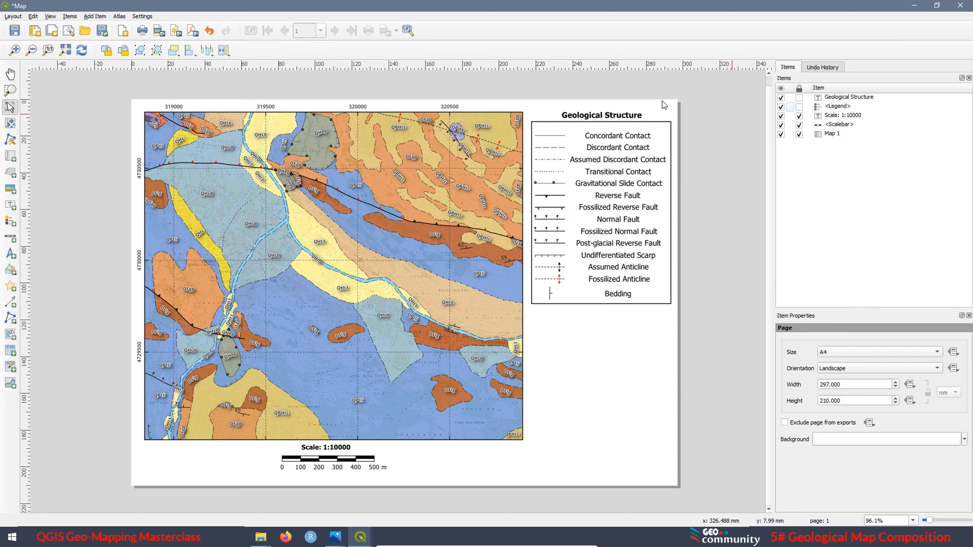
{"action": "left_click", "coordinate": [609, 114]}
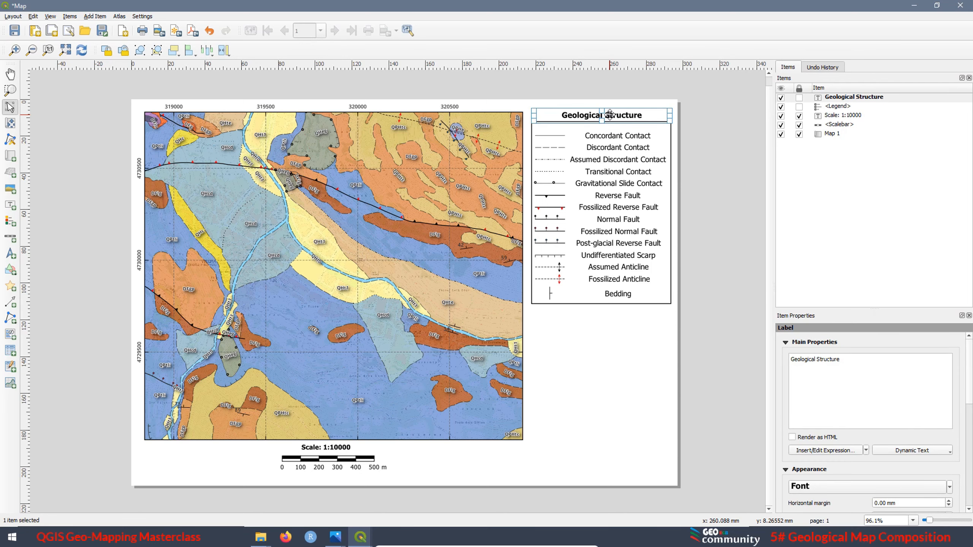
{"action": "left_click", "coordinate": [600, 203], "text": "shift"}
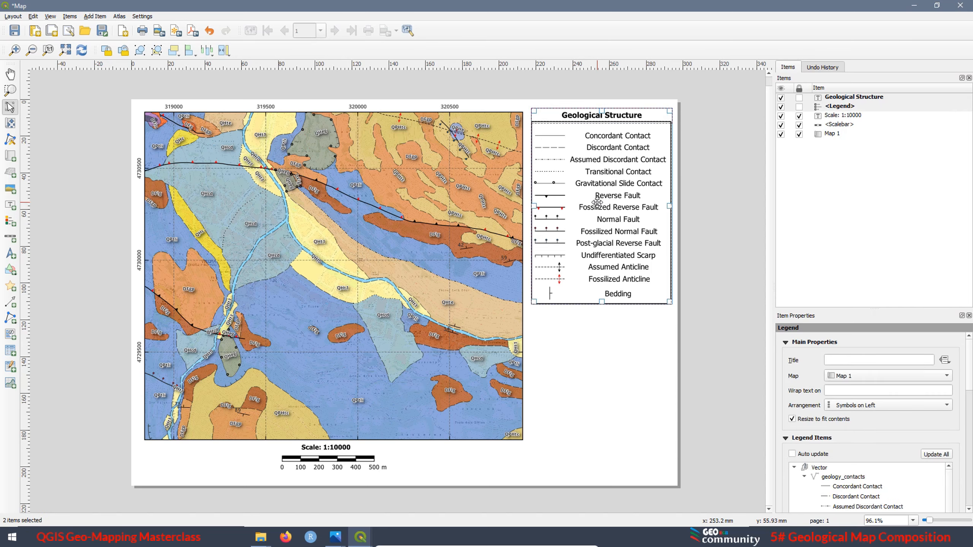
{"action": "key", "text": "Up"}
{"action": "key", "text": "Up"}
{"action": "key", "text": "Up"}
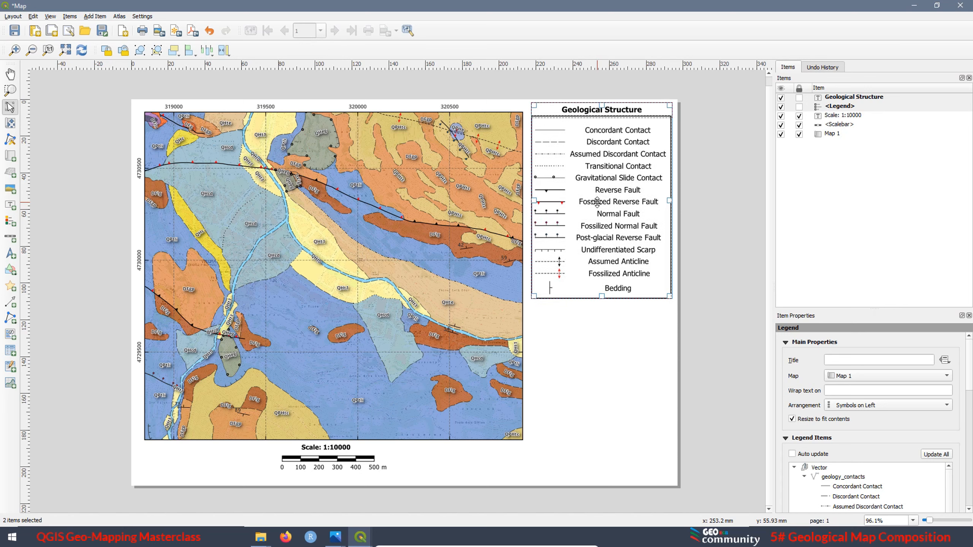
{"action": "left_click", "coordinate": [557, 329]}
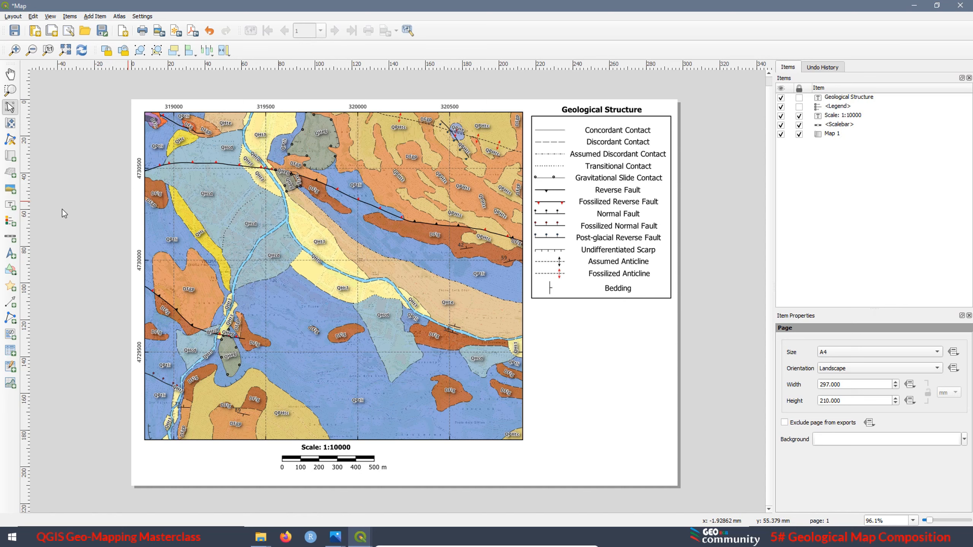
Add a second legend directly below the Geological Structure legend and turn off its automatic updating
{"action": "left_click", "coordinate": [10, 221]}
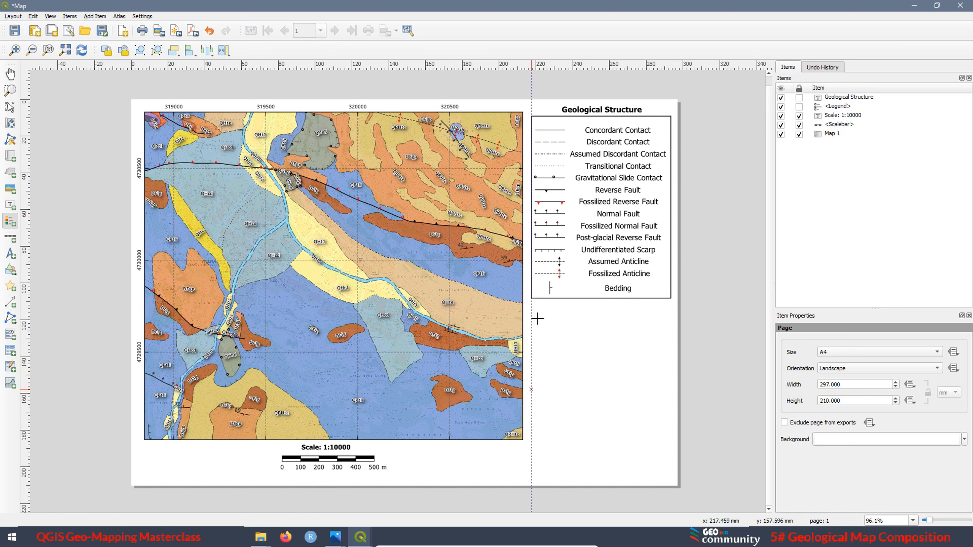
{"action": "left_click_drag", "start_coordinate": [531, 309], "coordinate": [634, 419]}
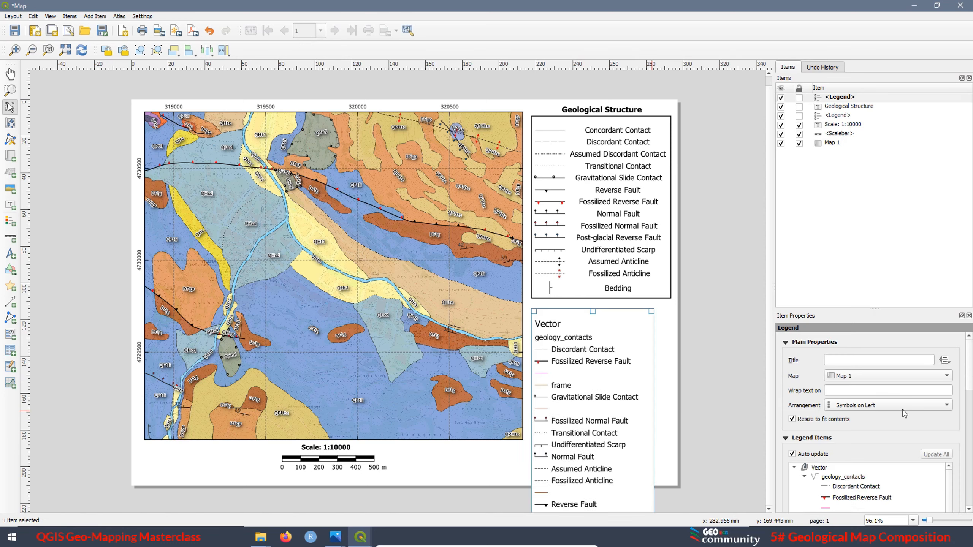
{"action": "left_click", "coordinate": [819, 468]}
{"action": "left_click", "coordinate": [792, 455]}
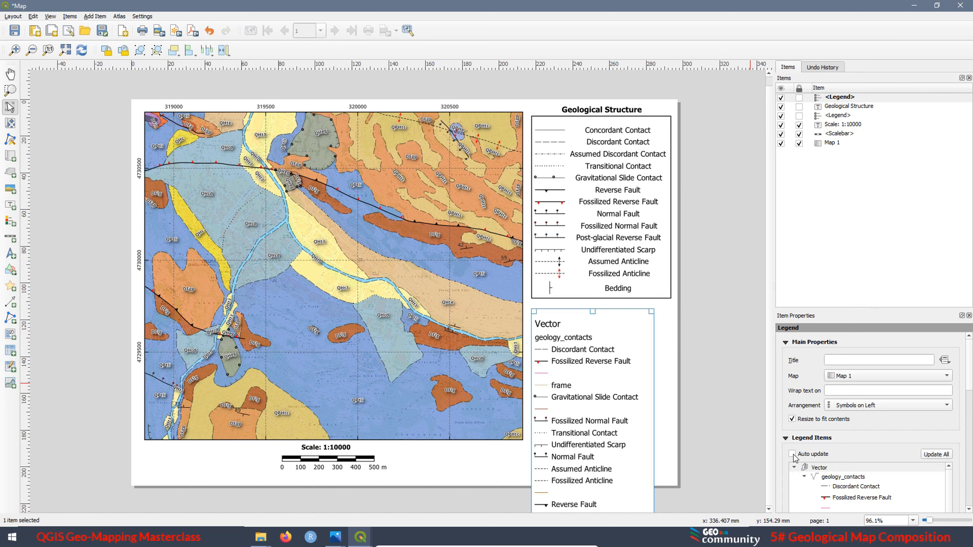
{"action": "scroll", "coordinate": [972, 379], "scroll_direction": "down", "scroll_amount": 4}
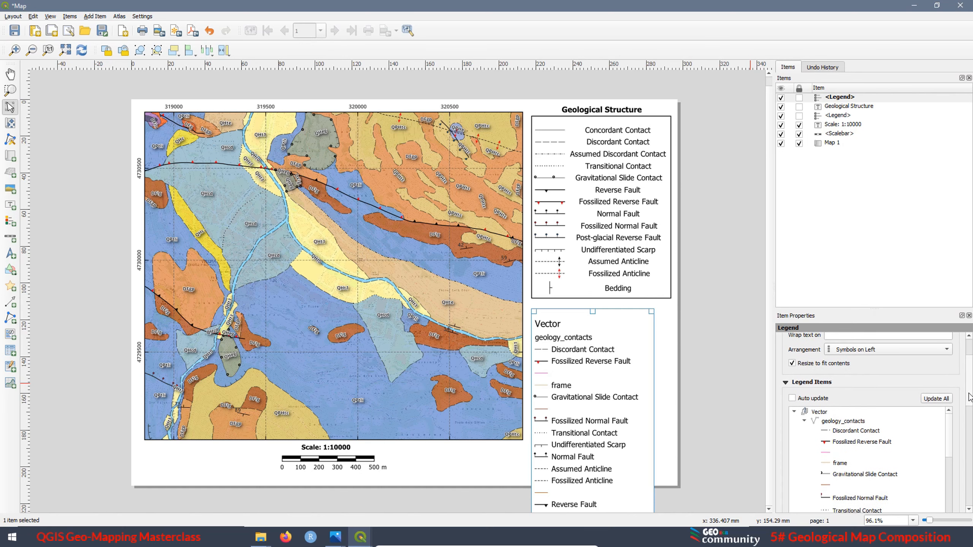
{"action": "left_click", "coordinate": [821, 376]}
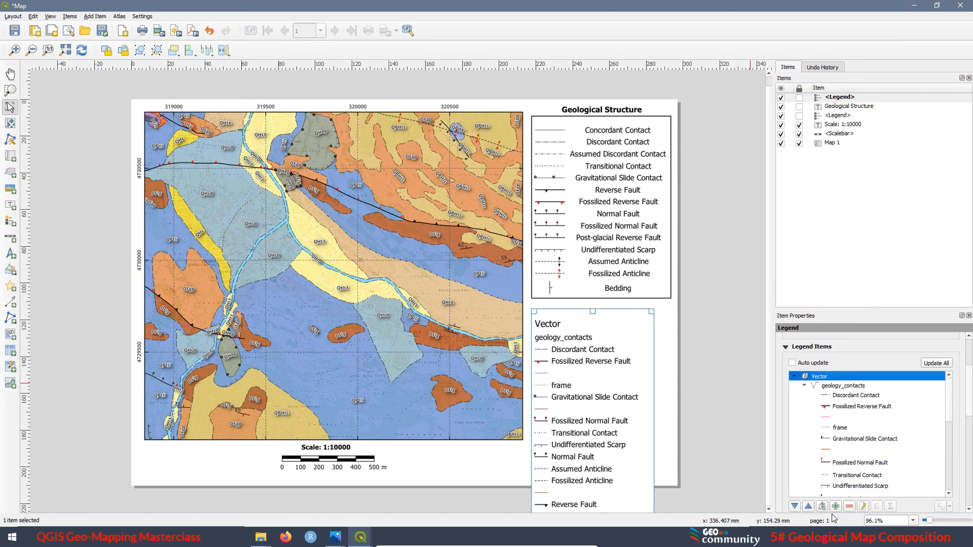
{"action": "left_click", "coordinate": [849, 507]}
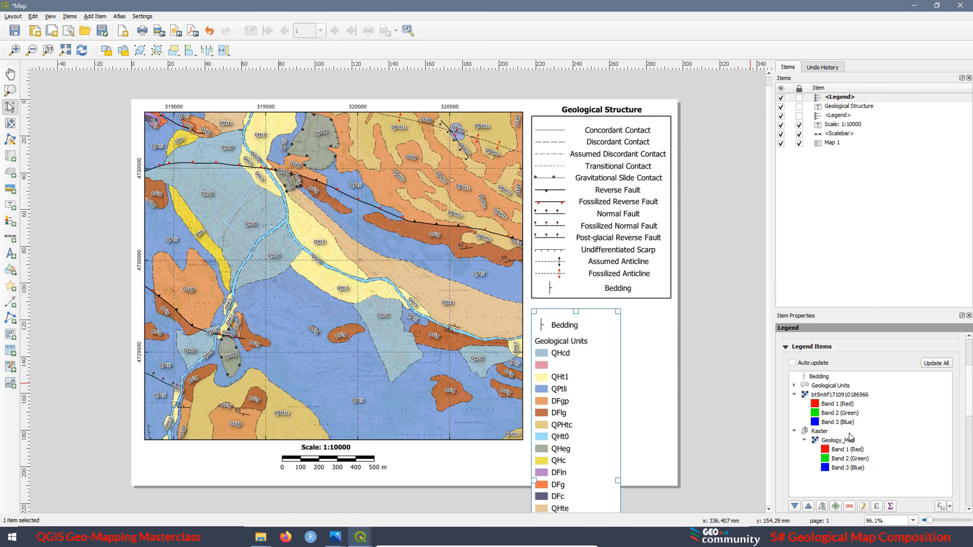
{"action": "left_click", "coordinate": [816, 379]}
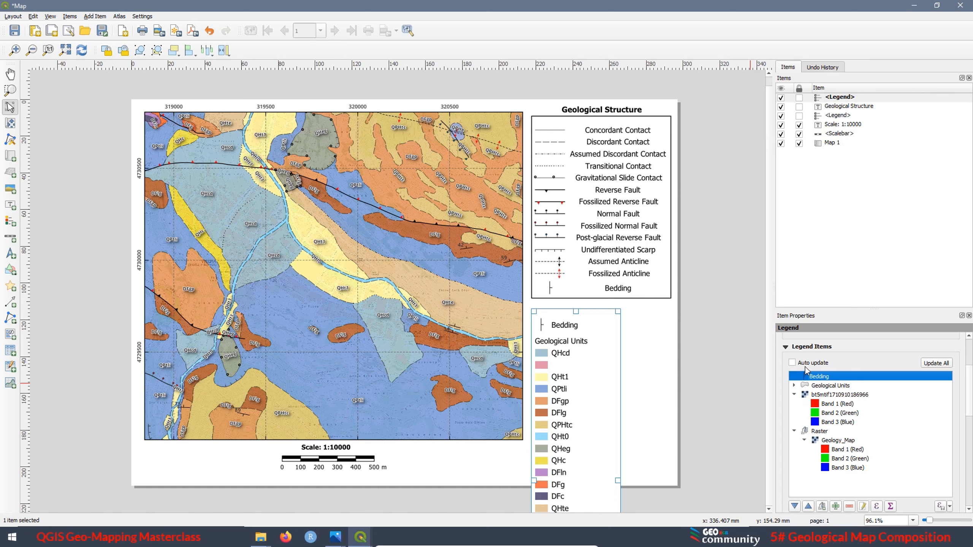
{"action": "left_click", "coordinate": [850, 506]}
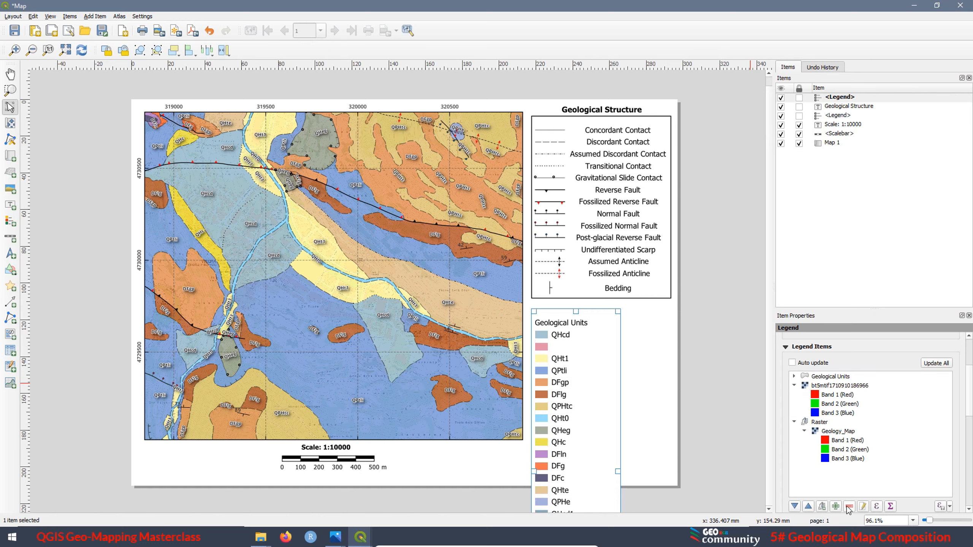
{"action": "left_click", "coordinate": [827, 387]}
{"action": "left_click", "coordinate": [849, 506]}
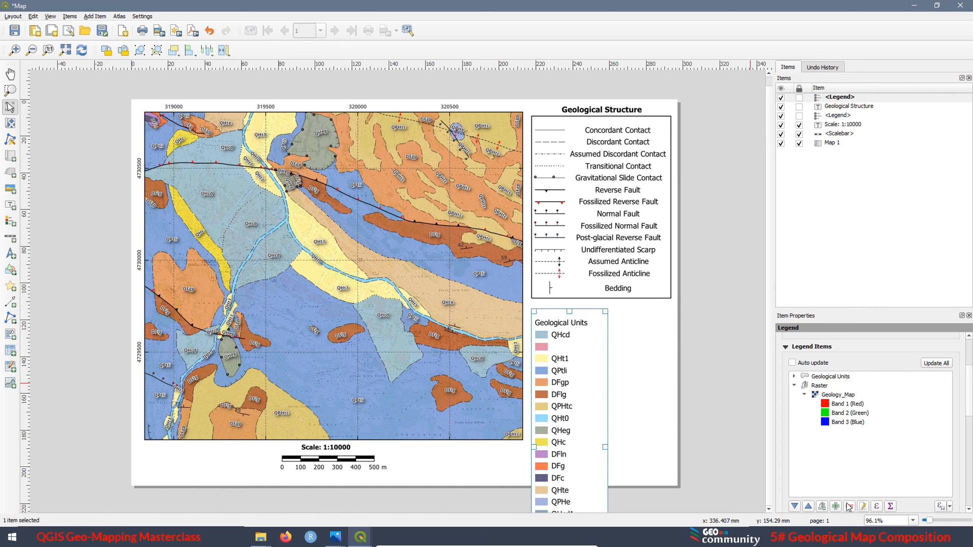
{"action": "left_click", "coordinate": [825, 387]}
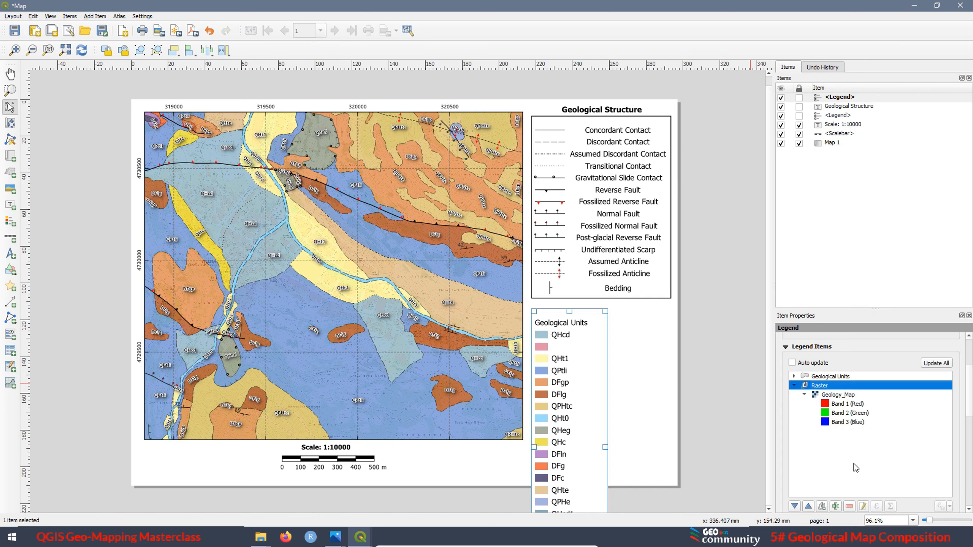
{"action": "left_click", "coordinate": [849, 506]}
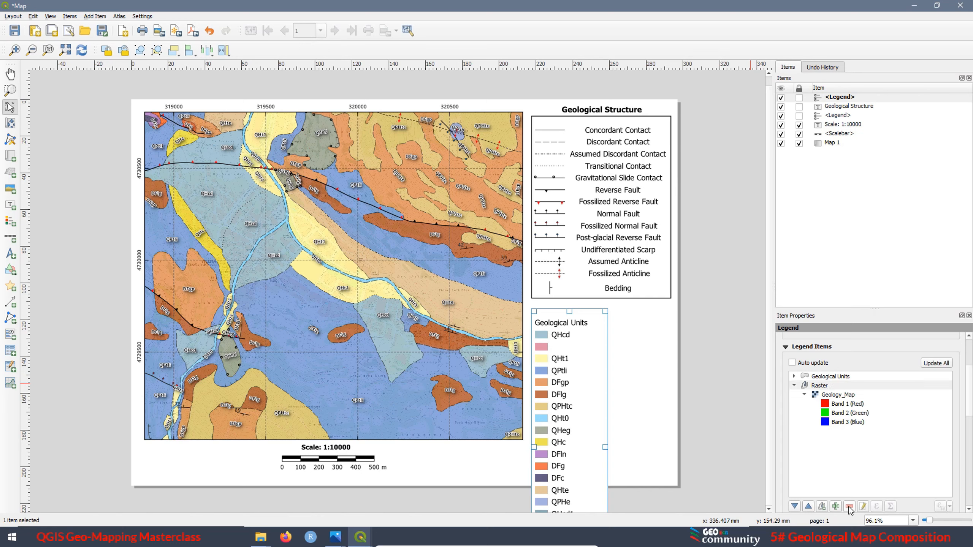
Expand Geological Units in the new legend and remove the unnamed pink class, DFgp and DFlg
{"action": "left_click", "coordinate": [794, 377]}
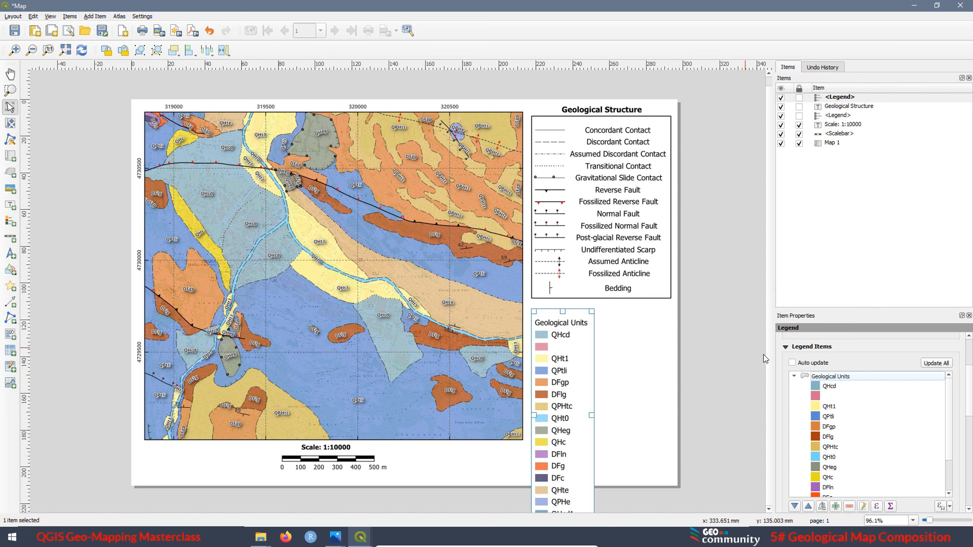
{"action": "left_click", "coordinate": [815, 396]}
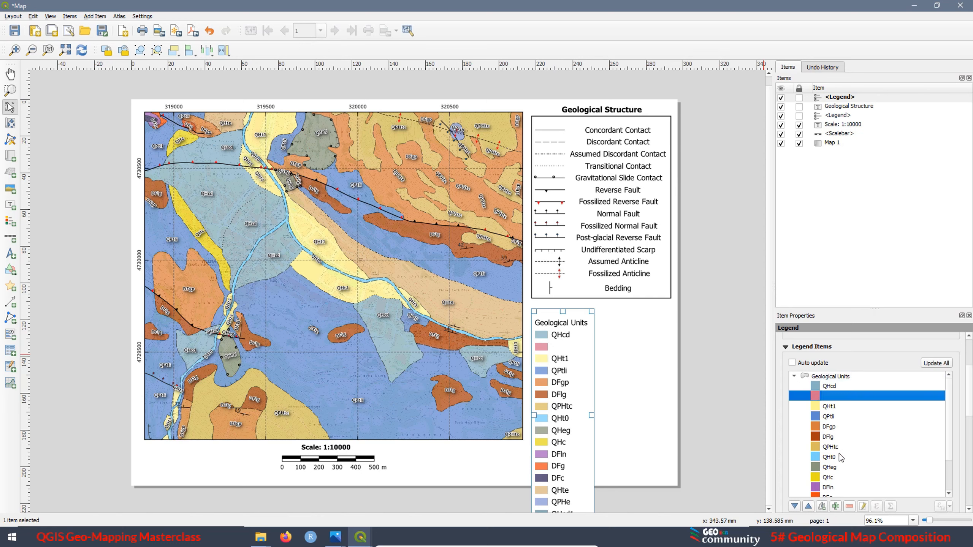
{"action": "left_click", "coordinate": [849, 506]}
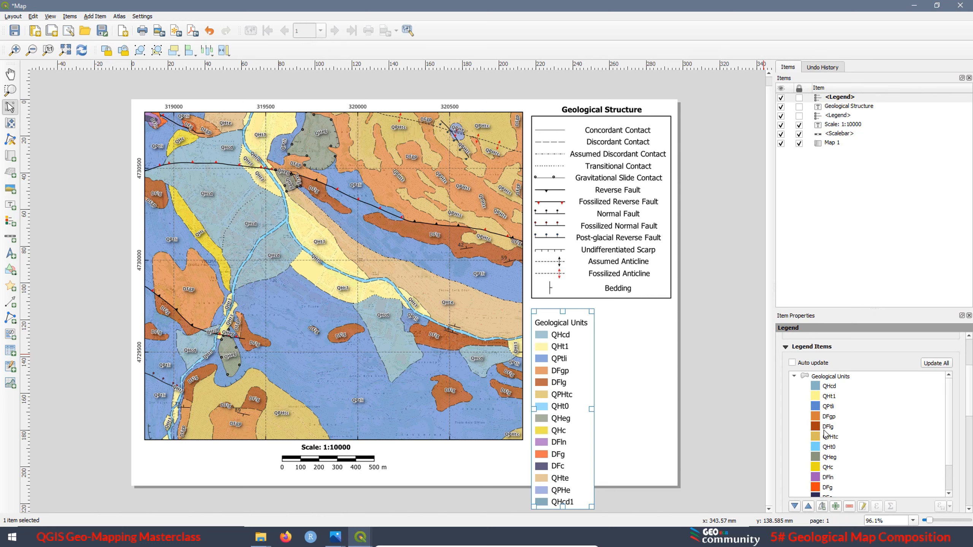
{"action": "left_click", "coordinate": [817, 418]}
{"action": "left_click", "coordinate": [849, 506]}
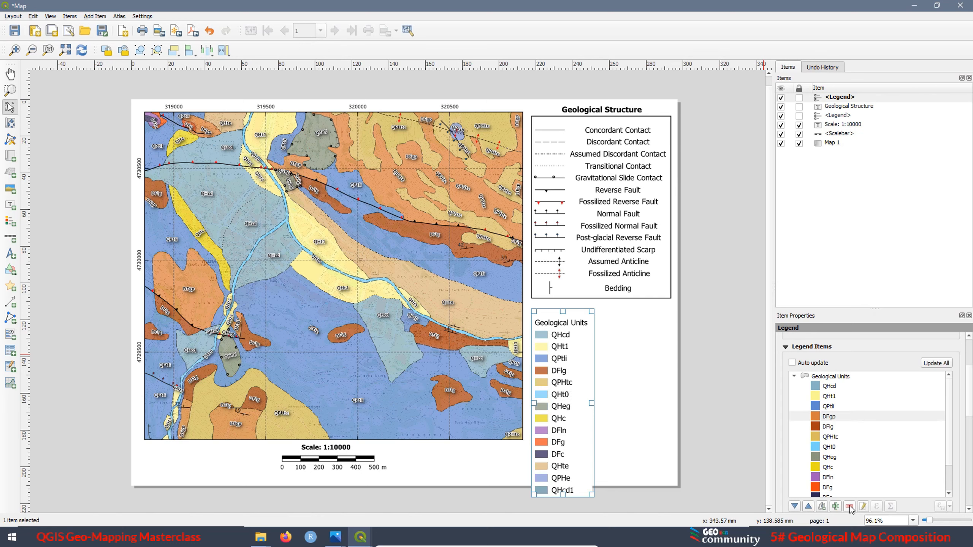
{"action": "left_click", "coordinate": [816, 417]}
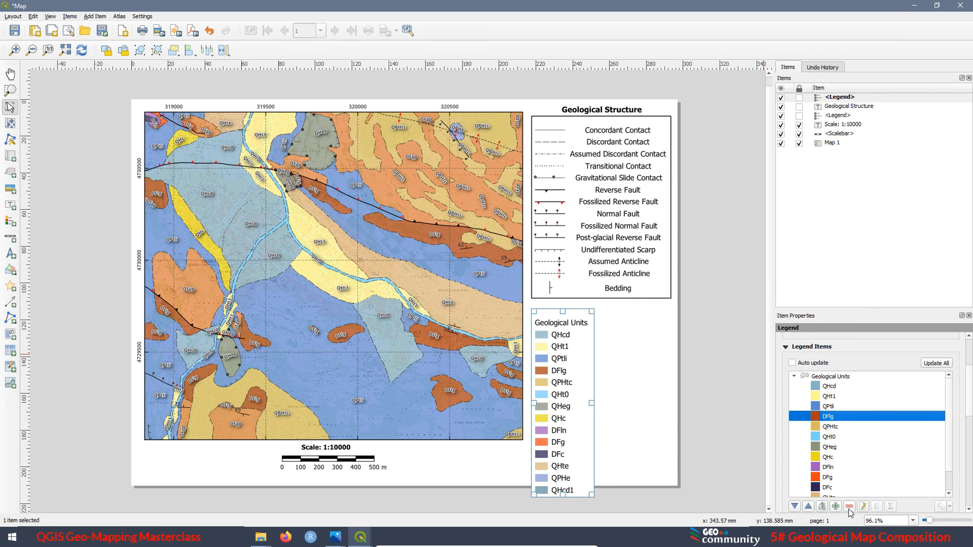
{"action": "left_click", "coordinate": [848, 508]}
Remove the DFln, DFg and DFc classes from the Geological Units legend
{"action": "left_click", "coordinate": [815, 458]}
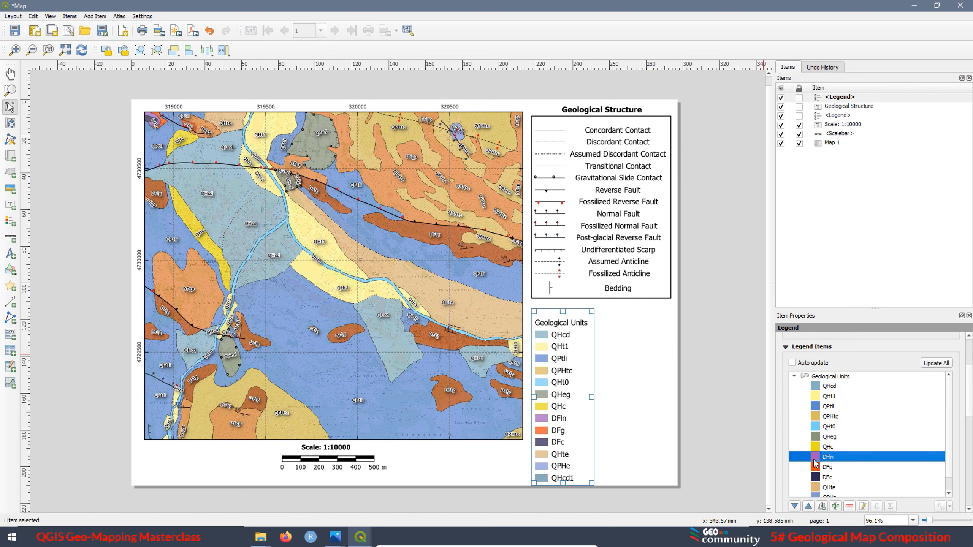
{"action": "left_click", "coordinate": [849, 507]}
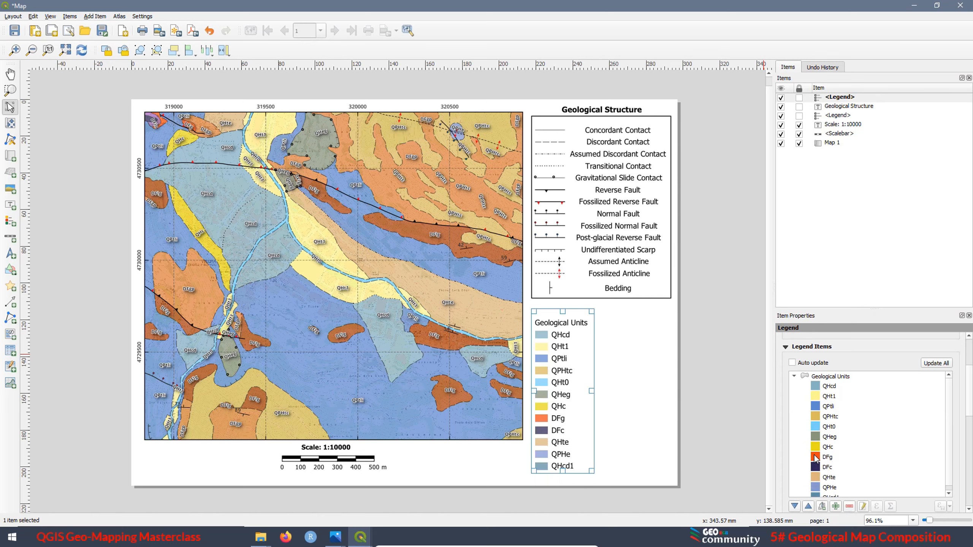
{"action": "left_click", "coordinate": [815, 458]}
{"action": "left_click", "coordinate": [849, 507]}
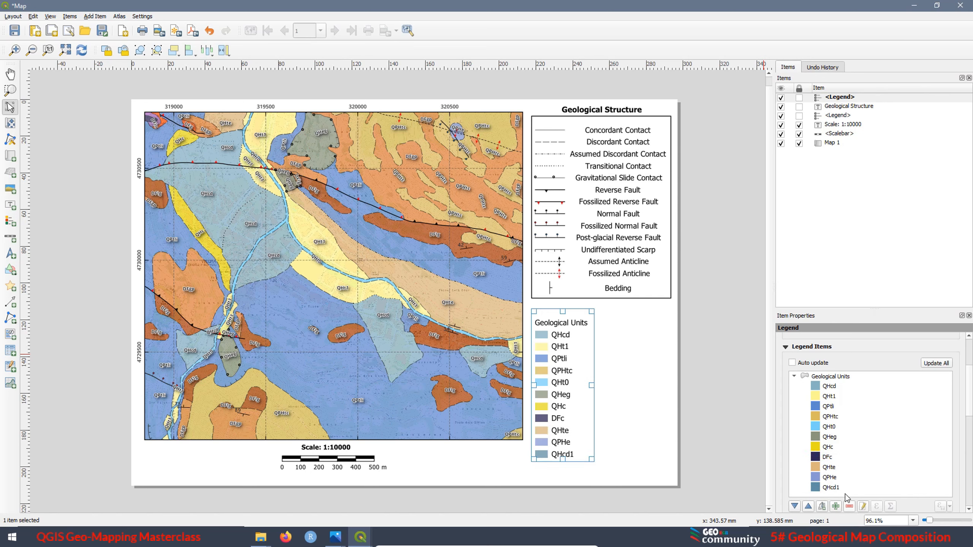
{"action": "left_click", "coordinate": [815, 459]}
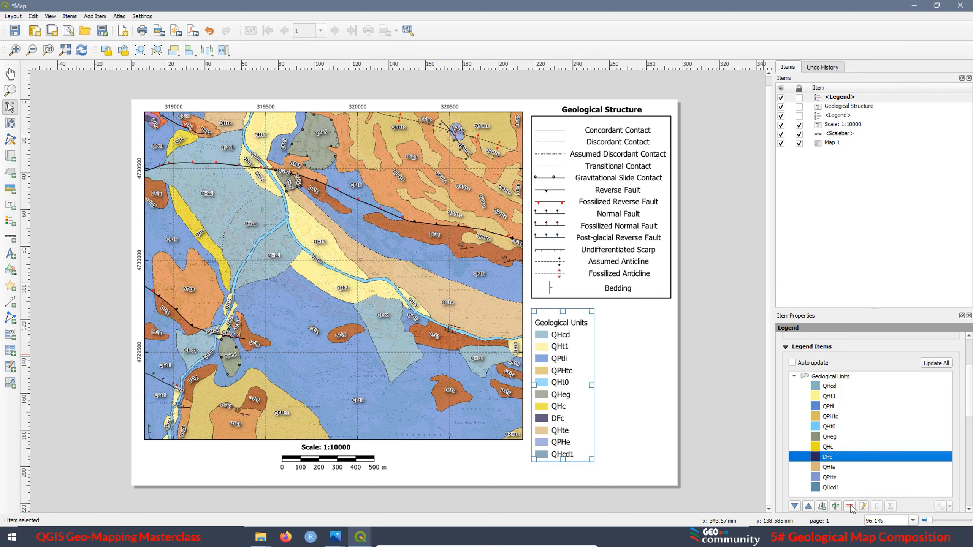
{"action": "left_click", "coordinate": [849, 507]}
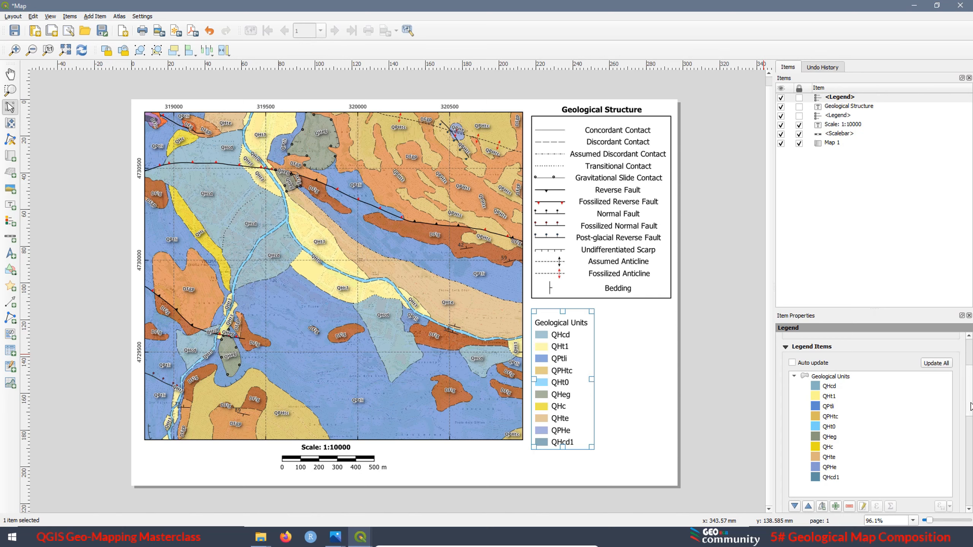
Lay out the Geological Units legend in 2 columns with equal column widths and split layers enabled
{"action": "left_click_drag", "start_coordinate": [971, 407], "coordinate": [972, 433]}
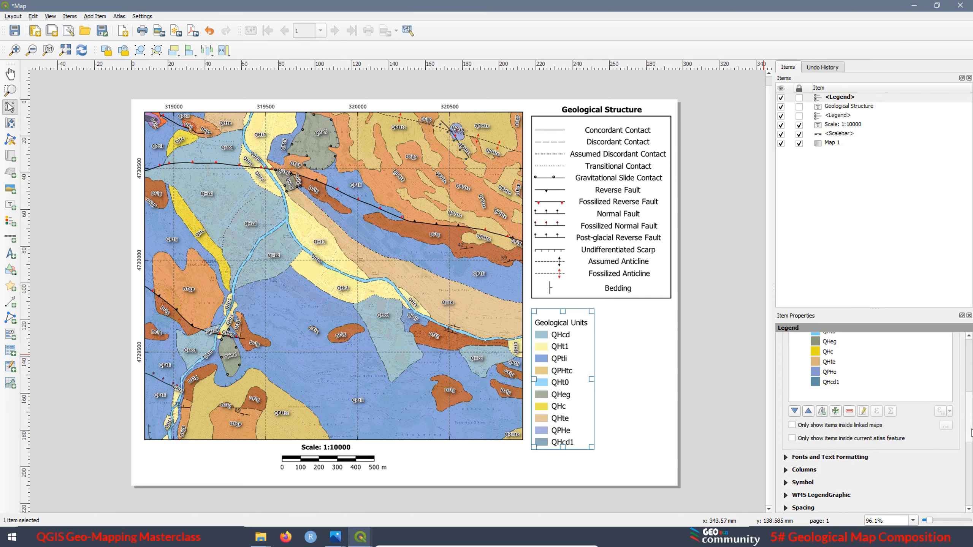
{"action": "left_click", "coordinate": [786, 471]}
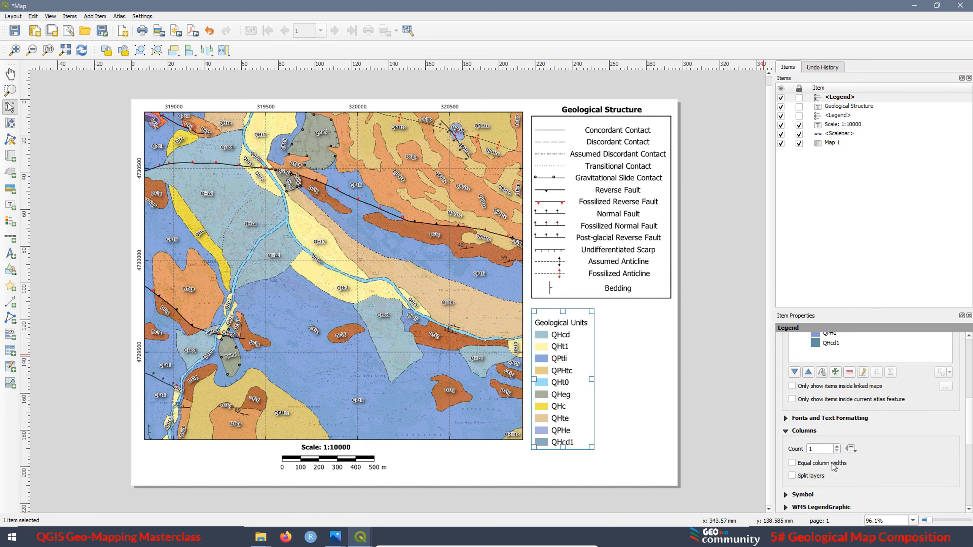
{"action": "left_click", "coordinate": [837, 447]}
{"action": "left_click", "coordinate": [792, 476]}
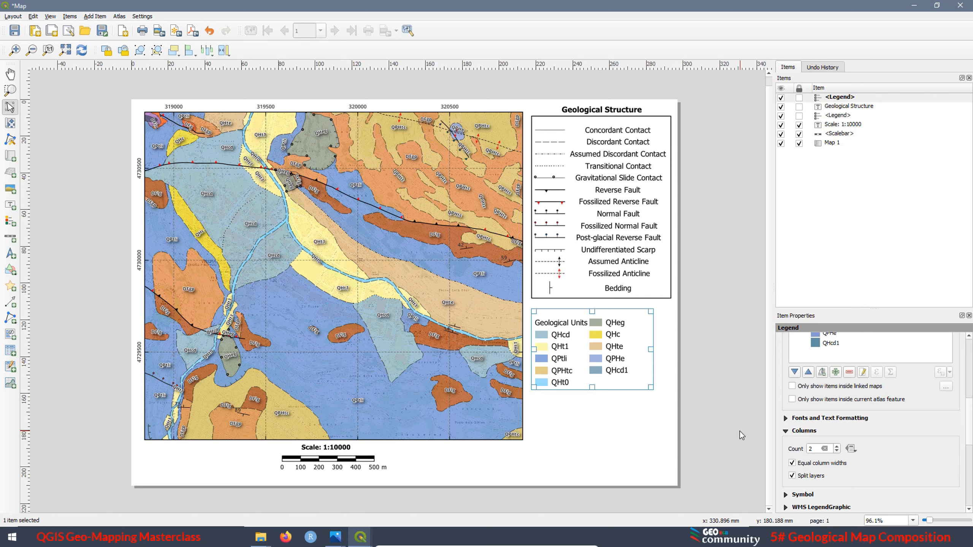
Hide the Geological Units layer name in the new legend and narrow the legend box to fit its two columns
{"action": "scroll", "coordinate": [969, 409], "scroll_direction": "up", "scroll_amount": 1}
{"action": "scroll", "coordinate": [863, 414], "scroll_direction": "up", "scroll_amount": 5}
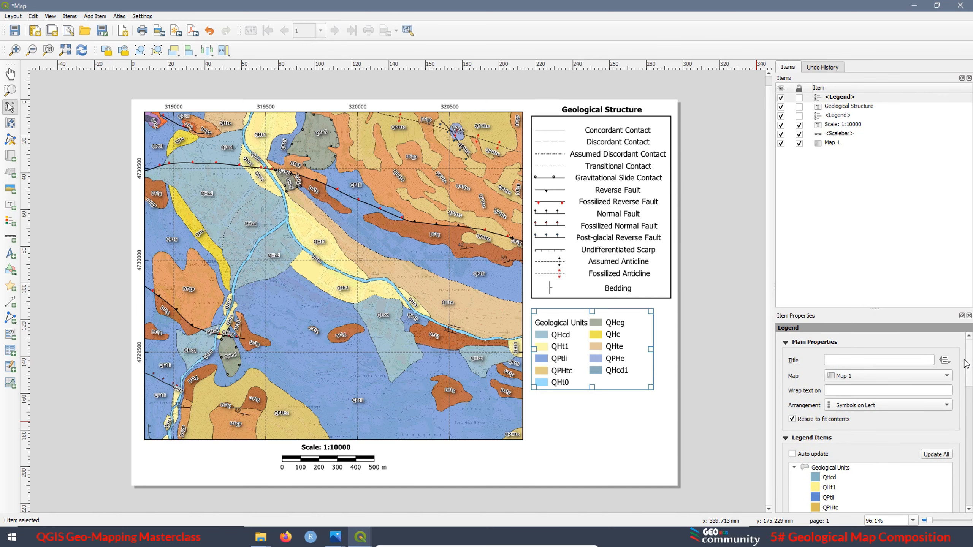
{"action": "left_click", "coordinate": [822, 420]}
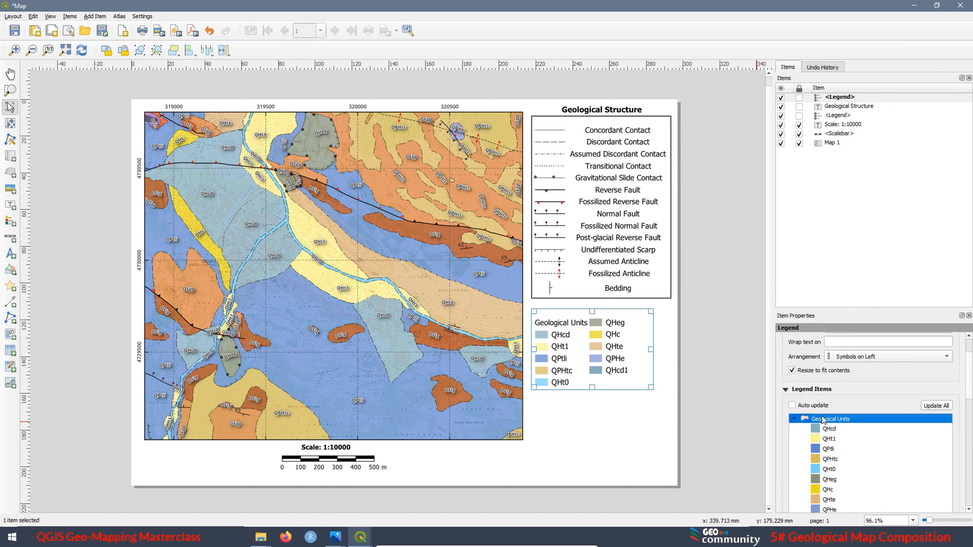
{"action": "right_click", "coordinate": [828, 421]}
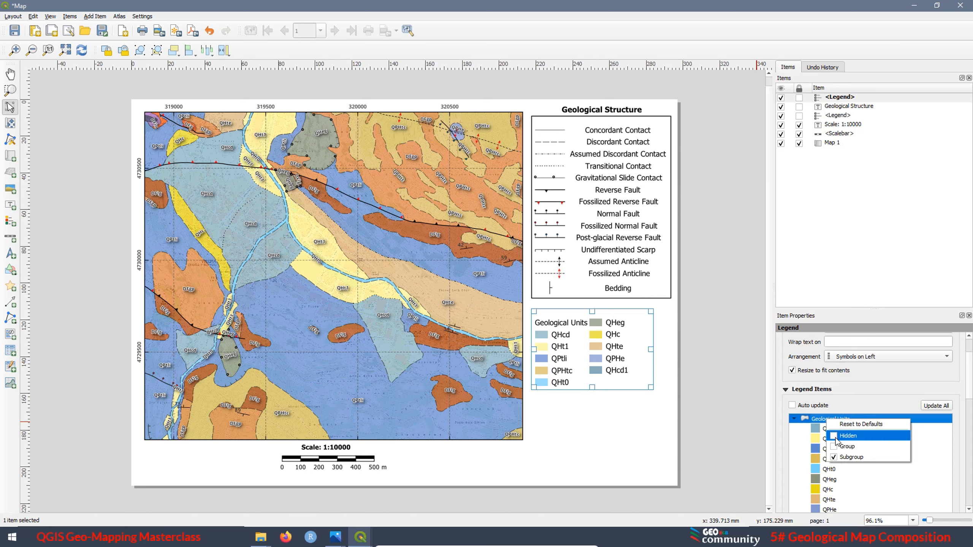
{"action": "left_click", "coordinate": [834, 437]}
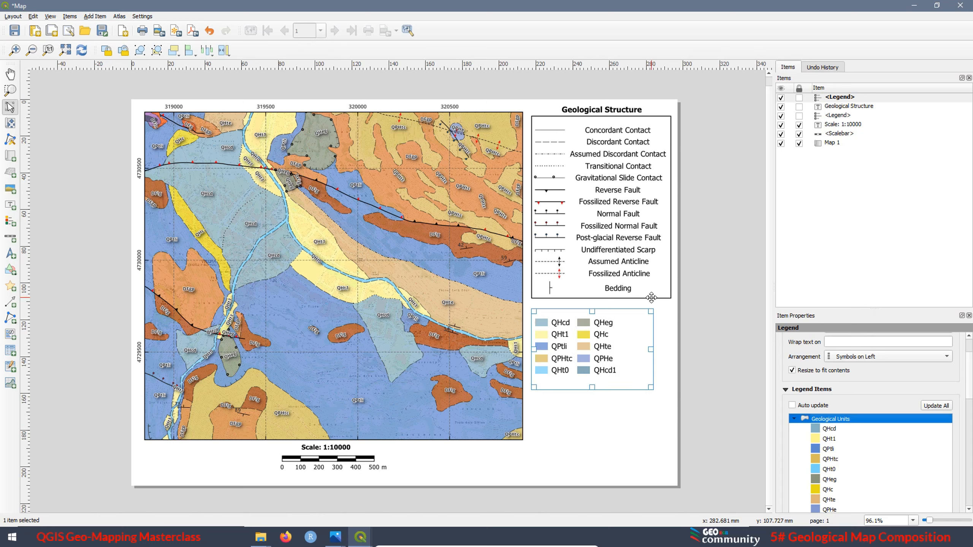
{"action": "left_click_drag", "start_coordinate": [651, 350], "coordinate": [586, 373]}
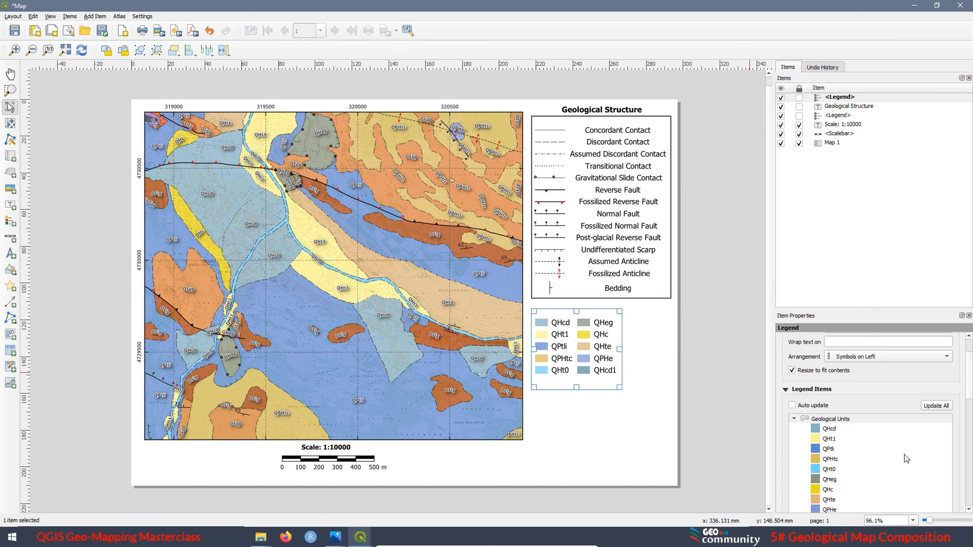
{"action": "scroll", "coordinate": [970, 396], "scroll_direction": "down", "scroll_amount": 2}
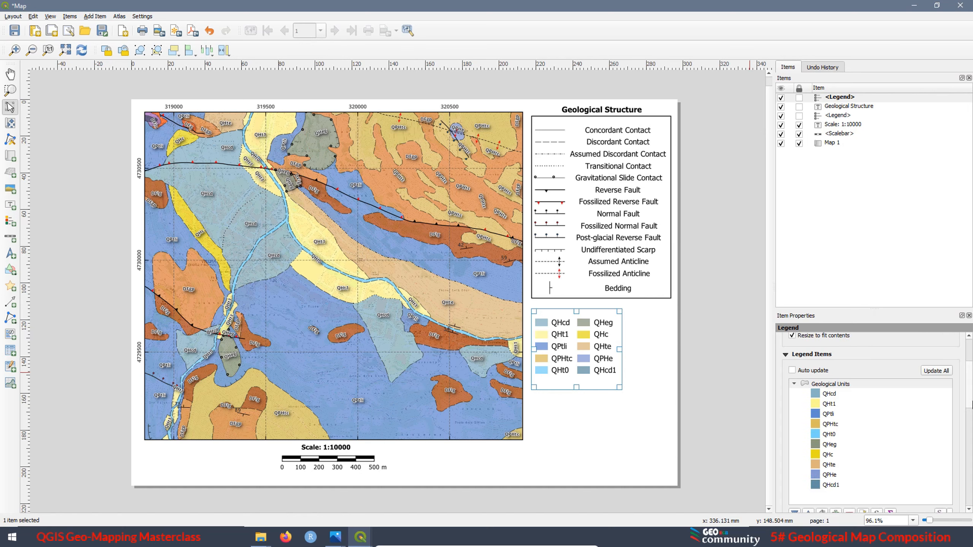
Move the QHt0 class to the top of the Geological Units legend
{"action": "left_click", "coordinate": [826, 424]}
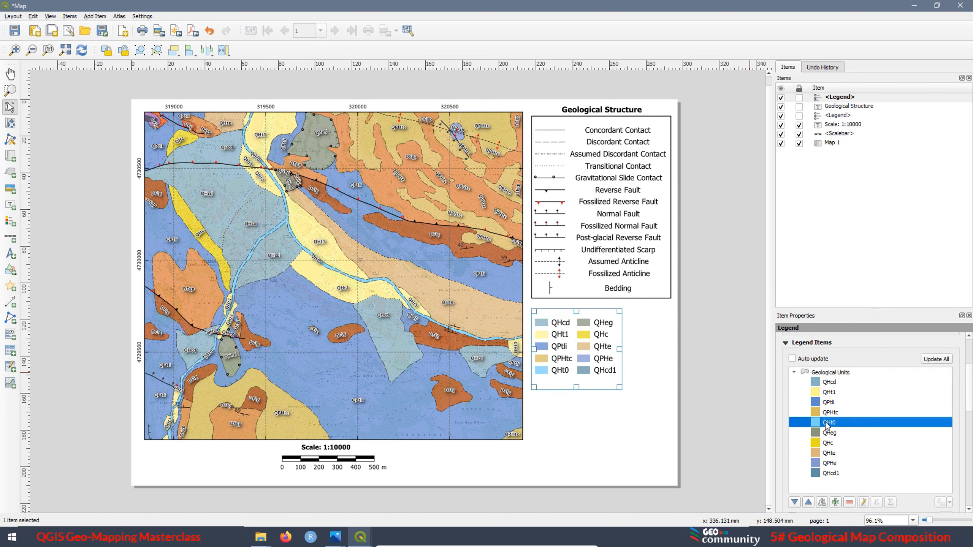
{"action": "left_click", "coordinate": [808, 503]}
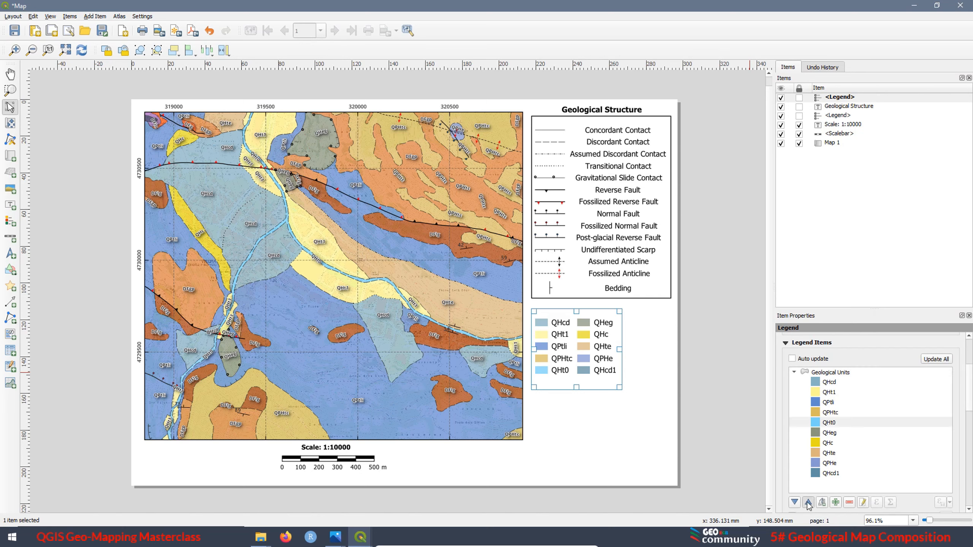
{"action": "left_click", "coordinate": [809, 503]}
{"action": "left_click", "coordinate": [808, 503]}
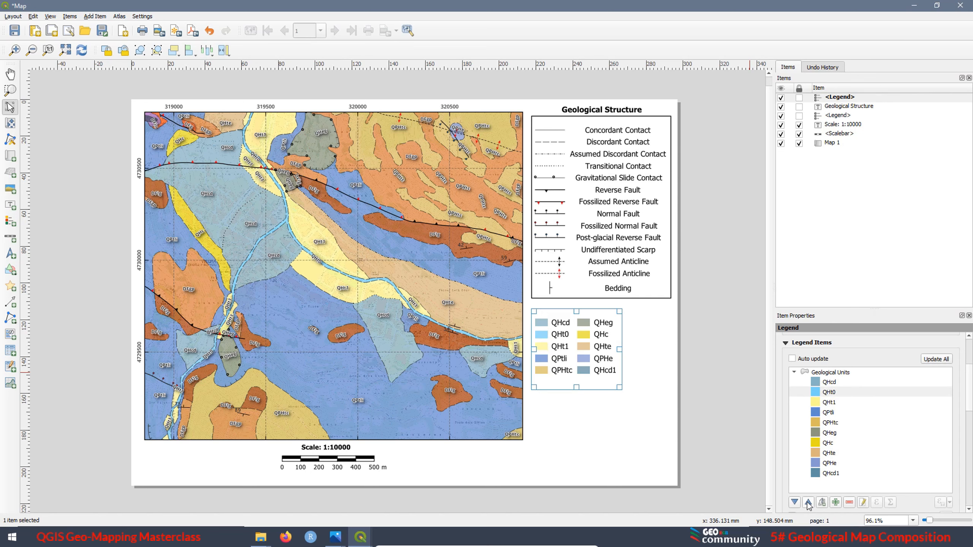
{"action": "left_click", "coordinate": [808, 503]}
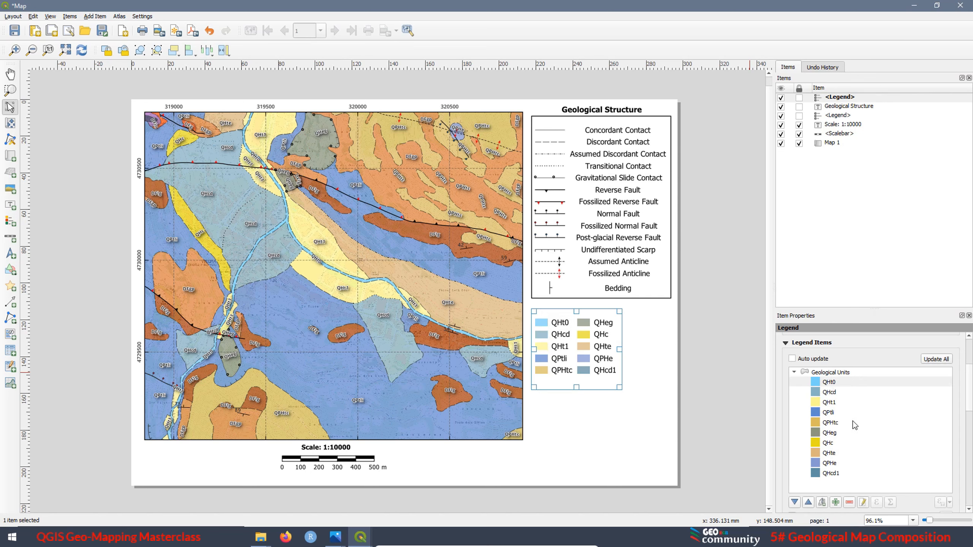
Move the QHte class up in the Geological Units legend so it sits directly below QHcd
{"action": "left_click", "coordinate": [830, 394]}
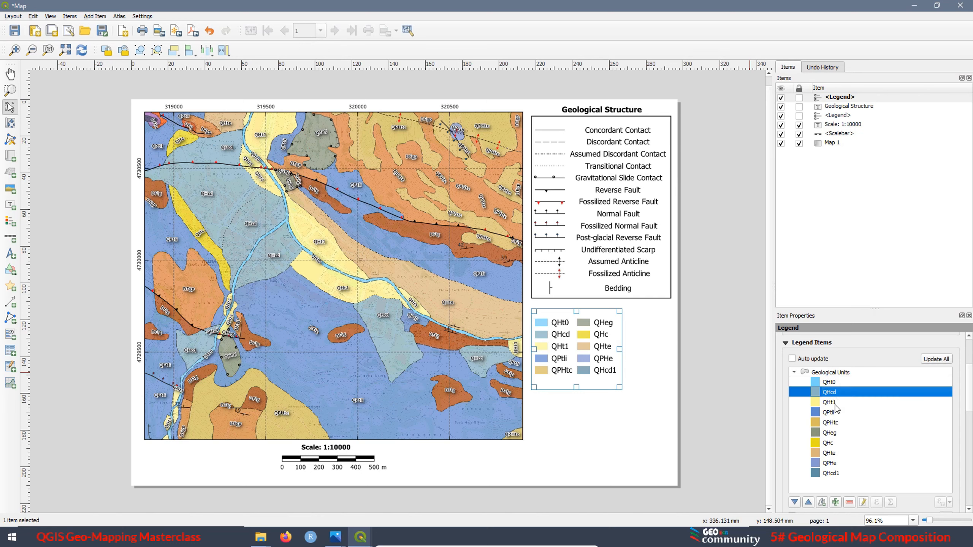
{"action": "left_click", "coordinate": [830, 455]}
{"action": "left_click", "coordinate": [809, 505]}
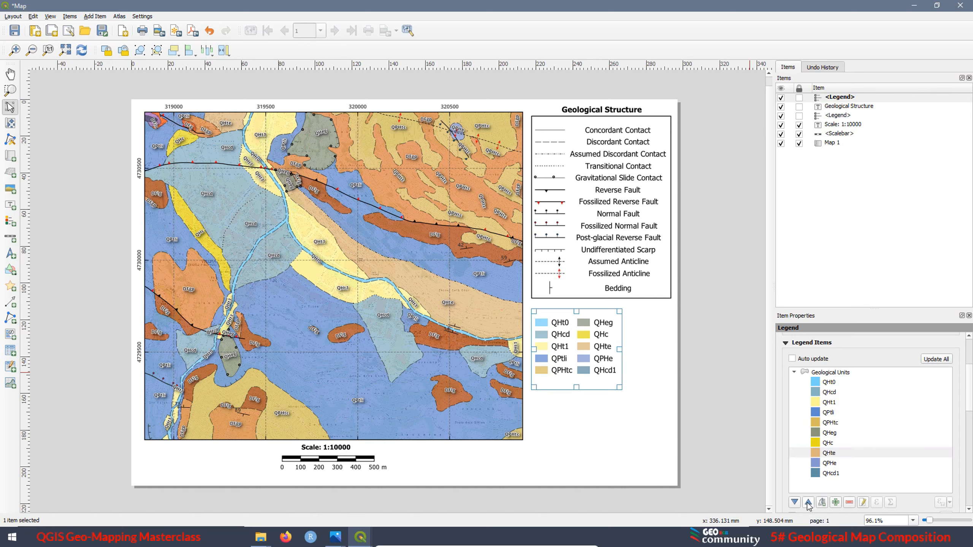
{"action": "left_click", "coordinate": [809, 505]}
{"action": "left_click", "coordinate": [809, 505]}
{"action": "left_click", "coordinate": [808, 506]}
{"action": "left_click", "coordinate": [809, 505]}
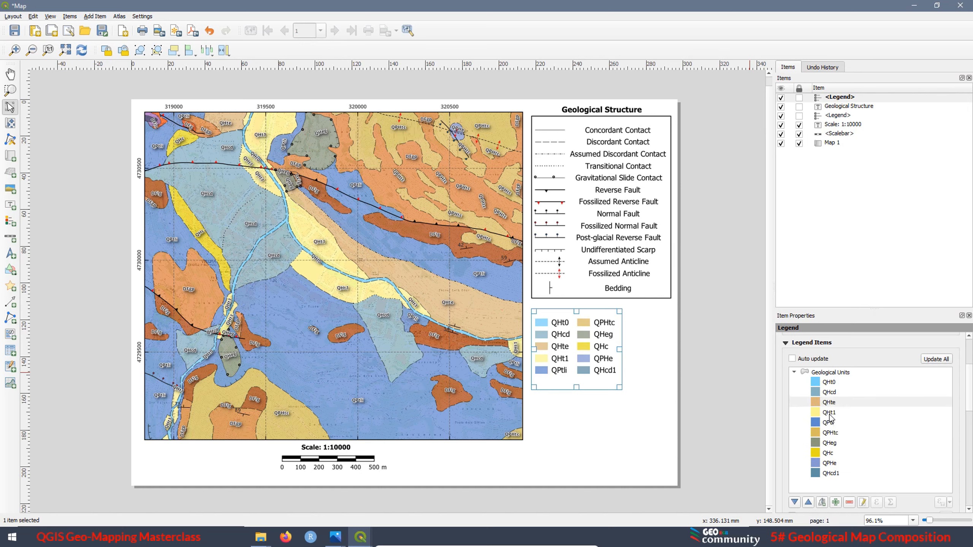
Move the QHeg class up so it sits between QHte and QHt1 in the Geological Units legend
{"action": "left_click", "coordinate": [831, 444]}
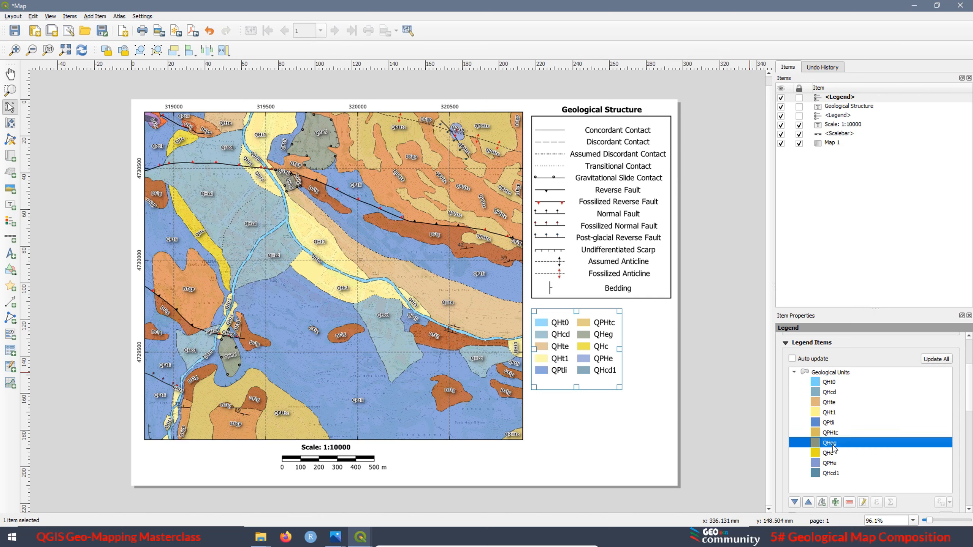
{"action": "left_click", "coordinate": [809, 502]}
{"action": "left_click", "coordinate": [809, 503]}
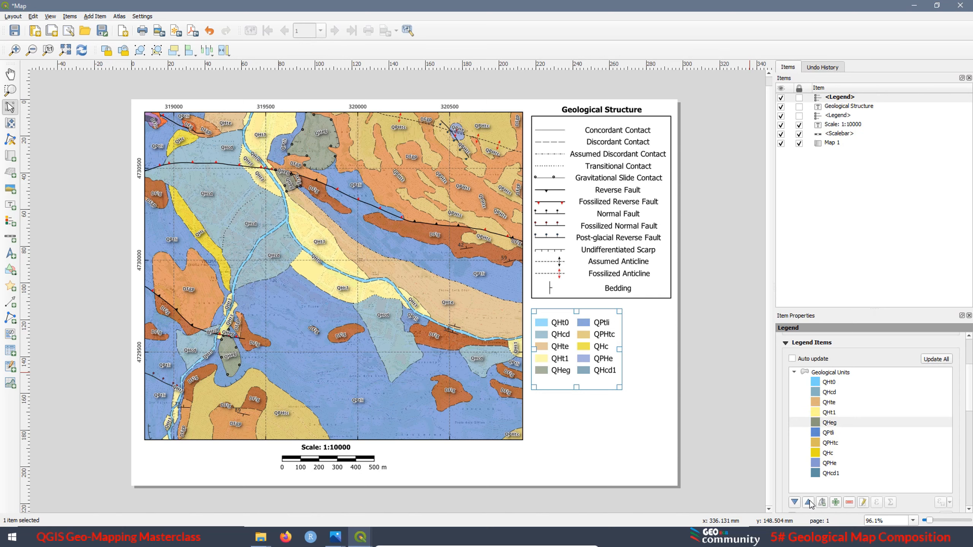
{"action": "left_click", "coordinate": [809, 503]}
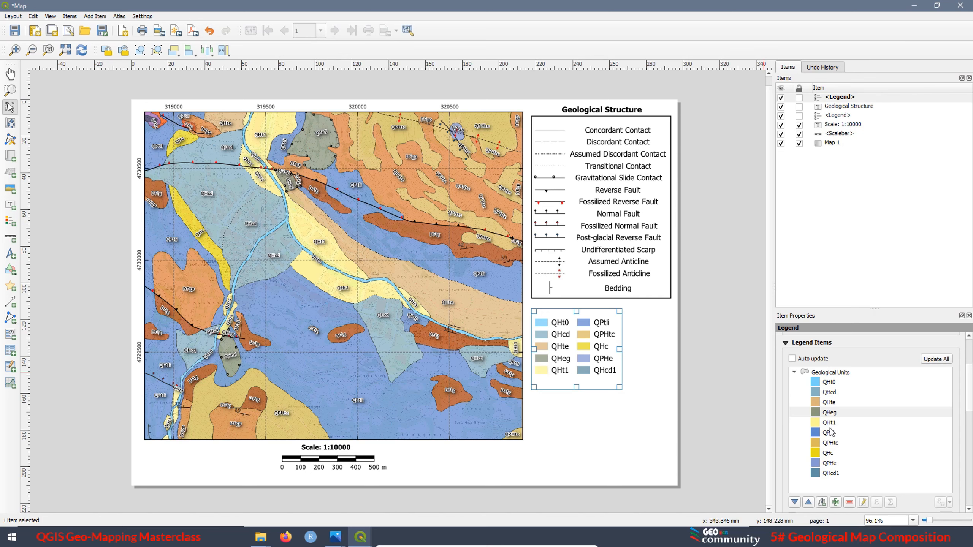
Move the QHcd1 class up so it sits directly below QHt1 in the Geological Units legend
{"action": "left_click", "coordinate": [830, 426]}
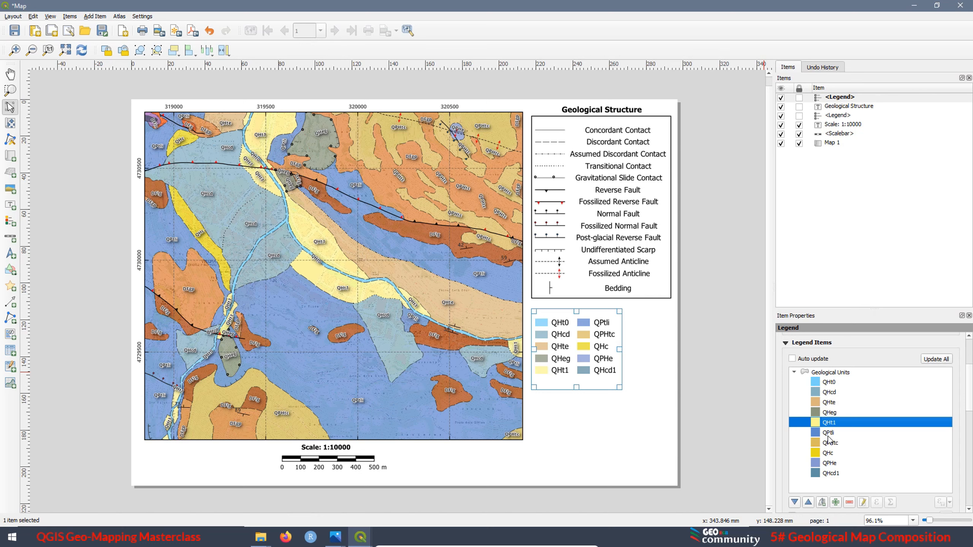
{"action": "left_click", "coordinate": [831, 474]}
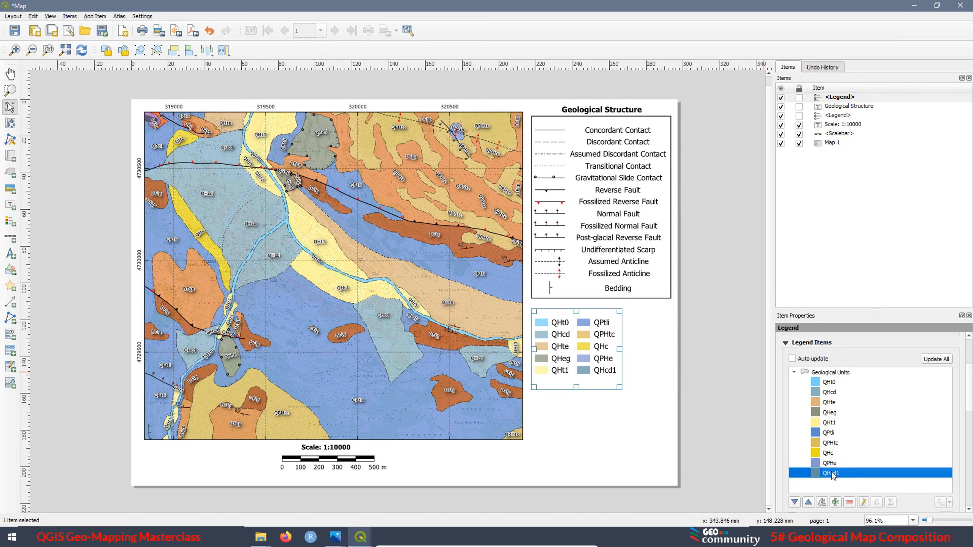
{"action": "left_click", "coordinate": [808, 503]}
{"action": "left_click", "coordinate": [809, 503]}
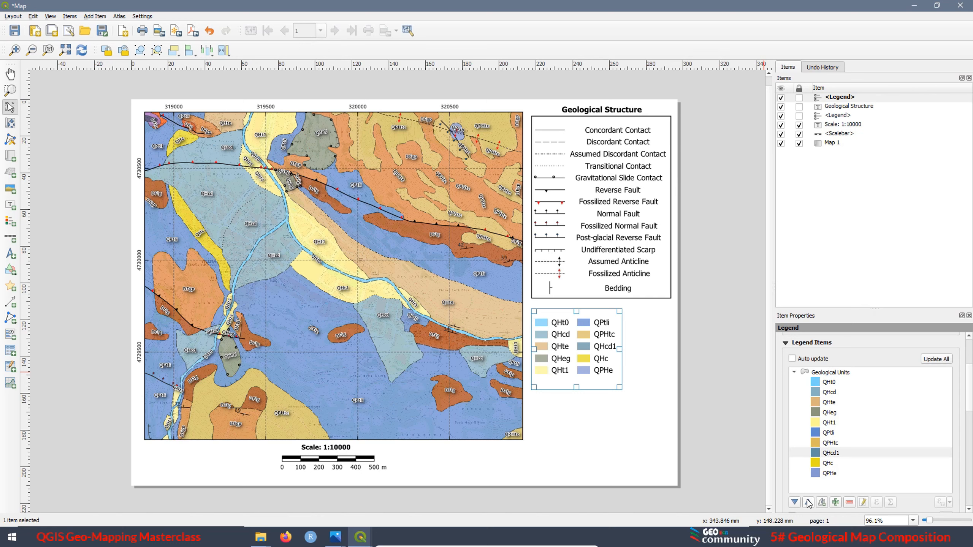
{"action": "left_click", "coordinate": [809, 502]}
{"action": "left_click", "coordinate": [808, 503]}
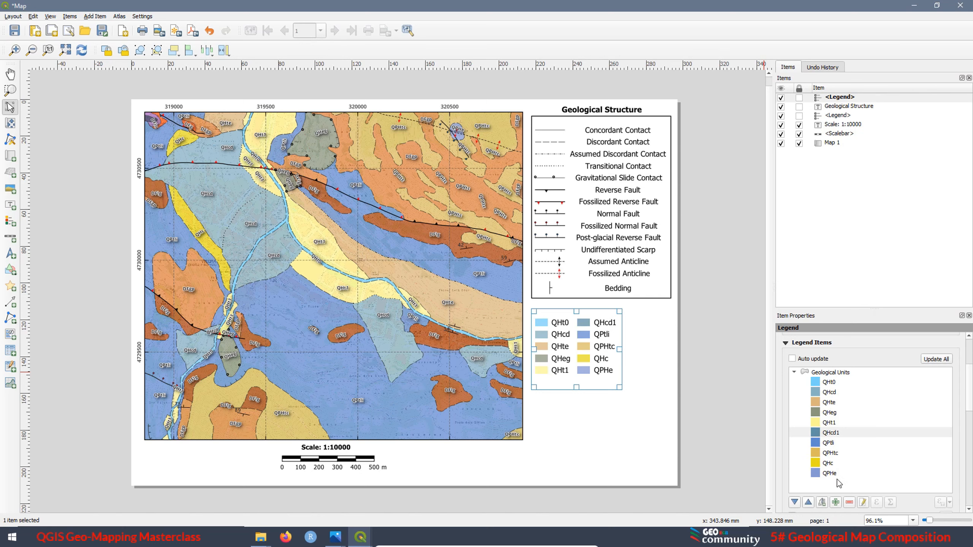
Move the QHc class up so it sits directly below QHcd1 in the Geological Units legend
{"action": "left_click", "coordinate": [830, 463]}
{"action": "left_click", "coordinate": [809, 502]}
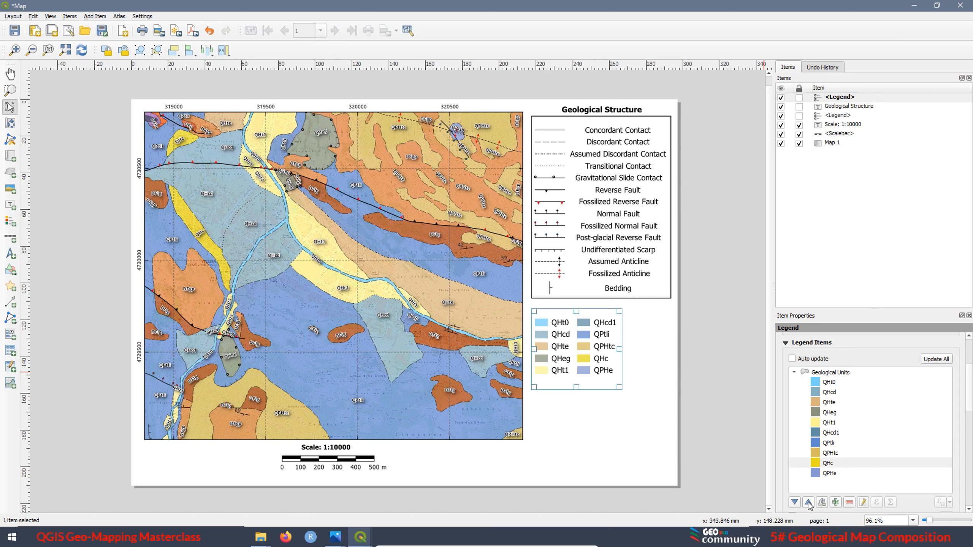
{"action": "left_click", "coordinate": [808, 502]}
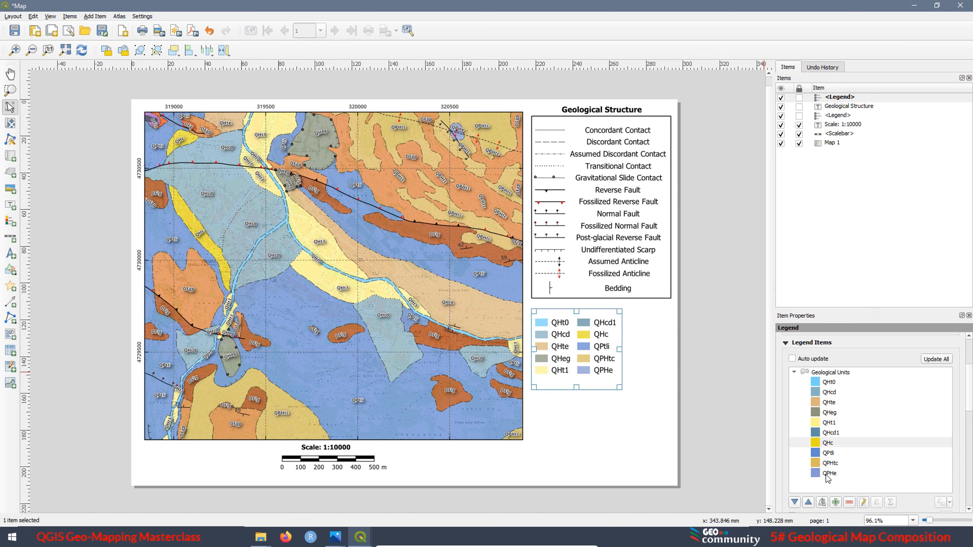
Move the QPHtc and QPHe classes above QPtli, keeping QPHtc first, in the Geological Units legend
{"action": "left_click", "coordinate": [831, 463]}
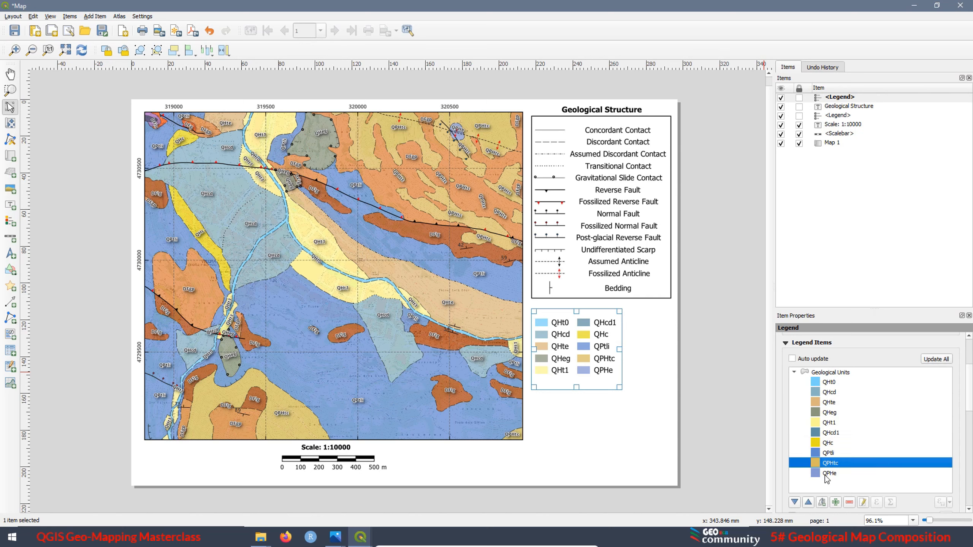
{"action": "left_click", "coordinate": [808, 503]}
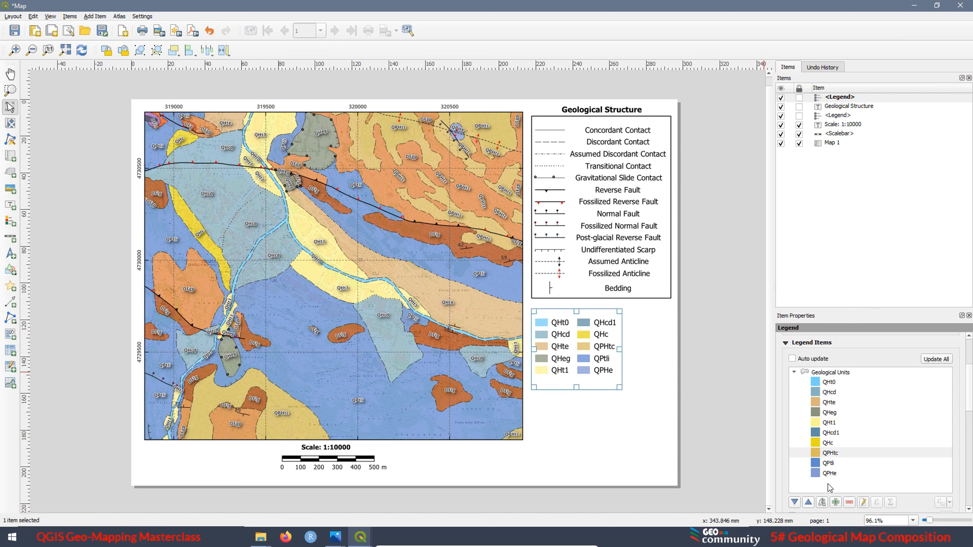
{"action": "left_click", "coordinate": [837, 475]}
{"action": "left_click", "coordinate": [808, 502]}
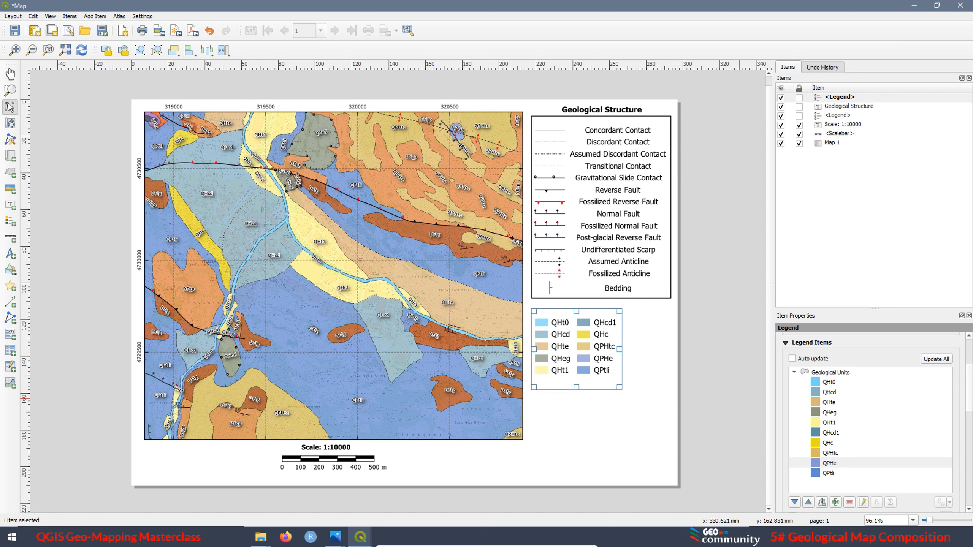
Enable a frame around the Geological Units legend and set its thickness to 0.40 mm
{"action": "left_click_drag", "start_coordinate": [970, 417], "coordinate": [971, 477]}
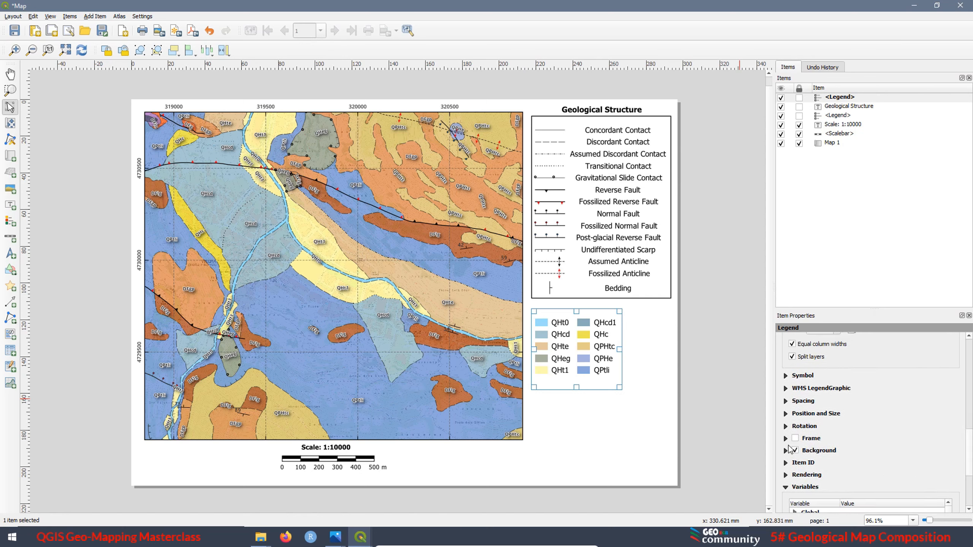
{"action": "left_click", "coordinate": [796, 438]}
{"action": "left_click", "coordinate": [820, 471]}
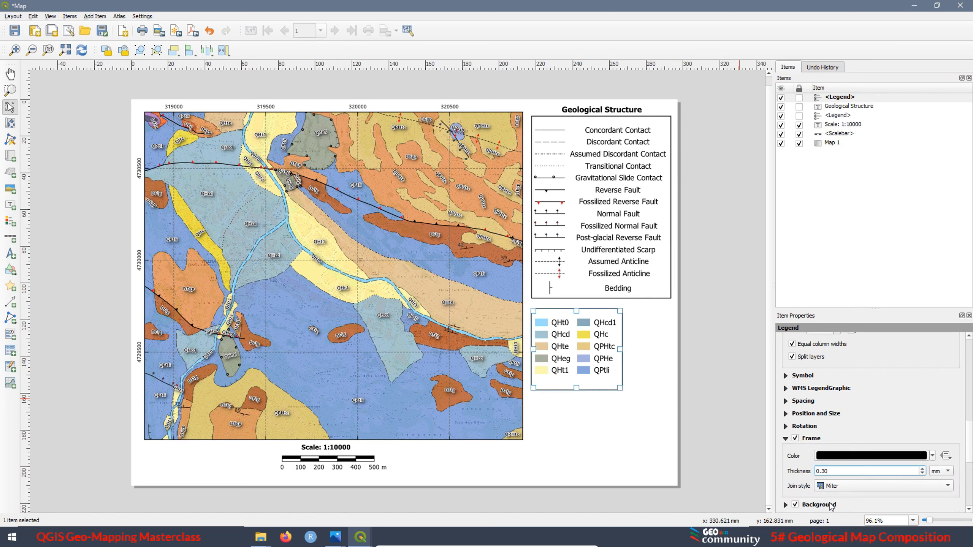
{"action": "key", "text": "BackSpace"}
{"action": "type", "text": "4"}
{"action": "left_click", "coordinate": [637, 348]}
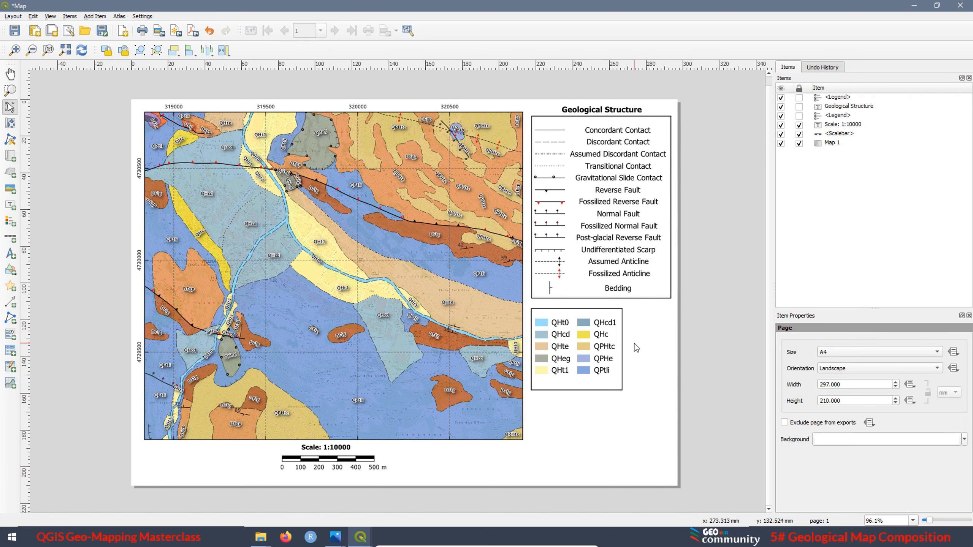
Nudge the Geological Units legend down to leave a wider gap beneath the Geological Structure legend
{"action": "left_click", "coordinate": [562, 362]}
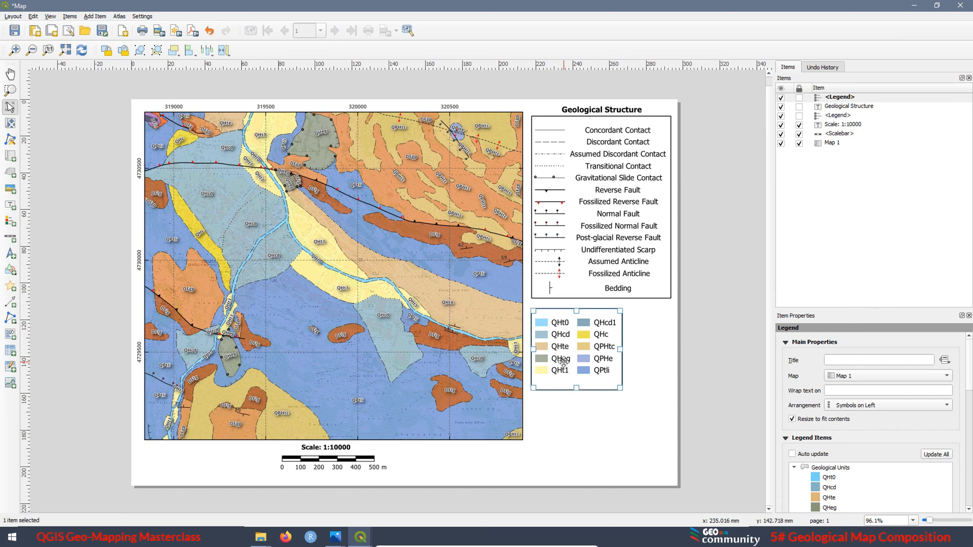
{"action": "key", "text": "Down"}
{"action": "key", "text": "Down"}
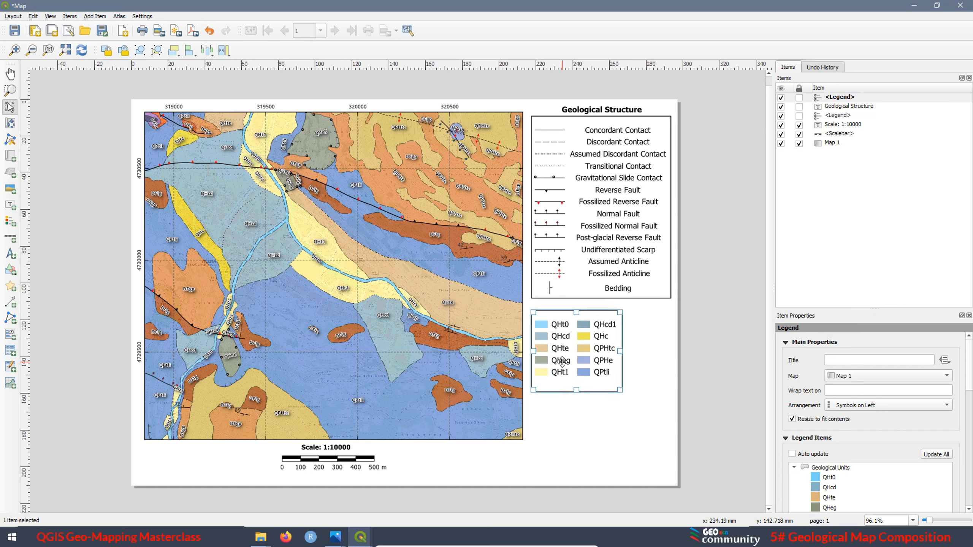
{"action": "key", "text": "Down"}
{"action": "key", "text": "Down"}
{"action": "key", "text": "Down"}
{"action": "key", "text": "Down"}
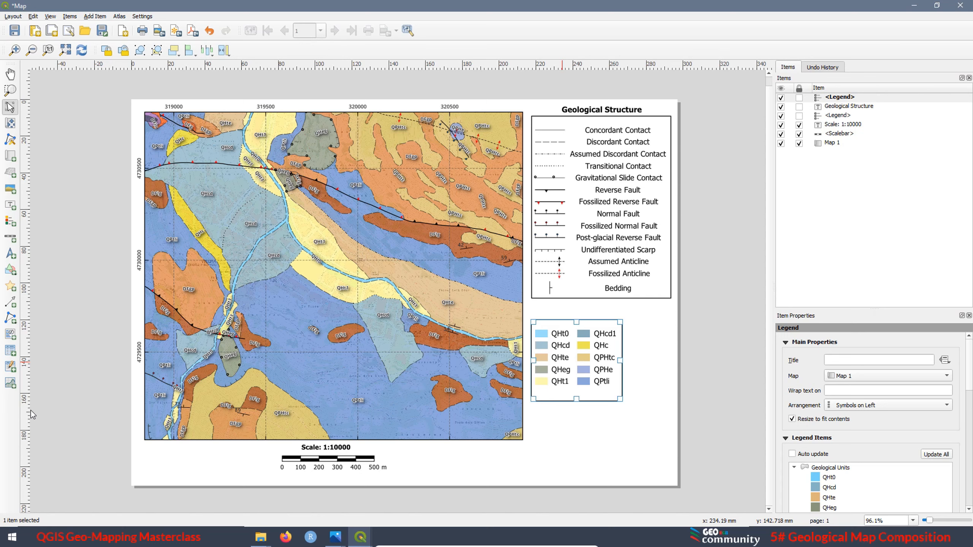
Add another legend beside the framed Geological Units legend and turn off its auto update
{"action": "left_click", "coordinate": [9, 223]}
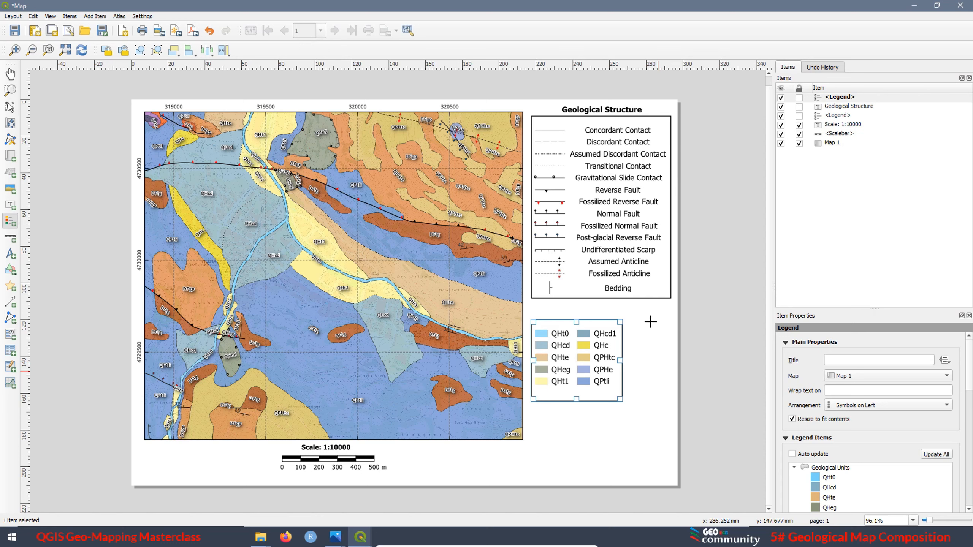
{"action": "left_click_drag", "start_coordinate": [630, 320], "coordinate": [677, 401]}
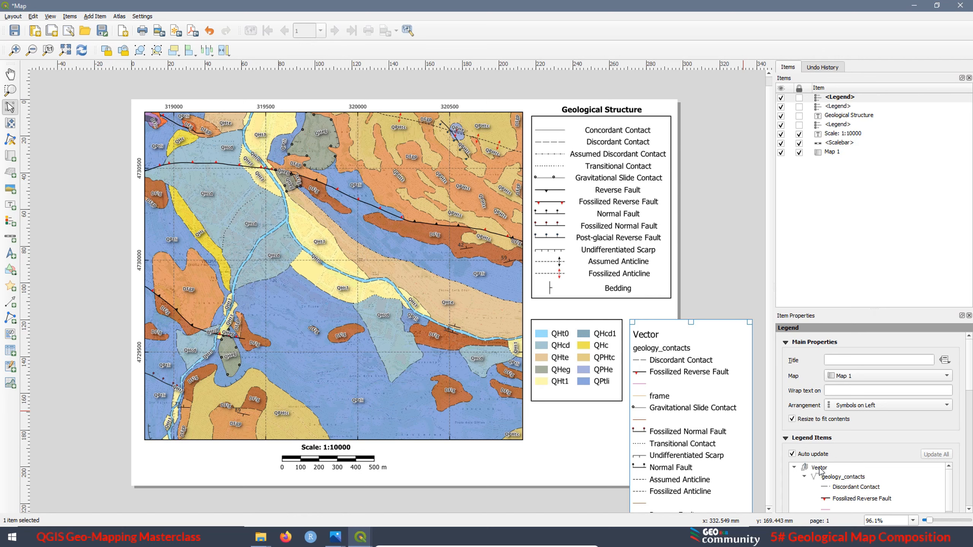
{"action": "left_click", "coordinate": [792, 454]}
Remove the whole Vector group from the newly added legend's items
{"action": "scroll", "coordinate": [881, 383], "scroll_direction": "down", "scroll_amount": 3}
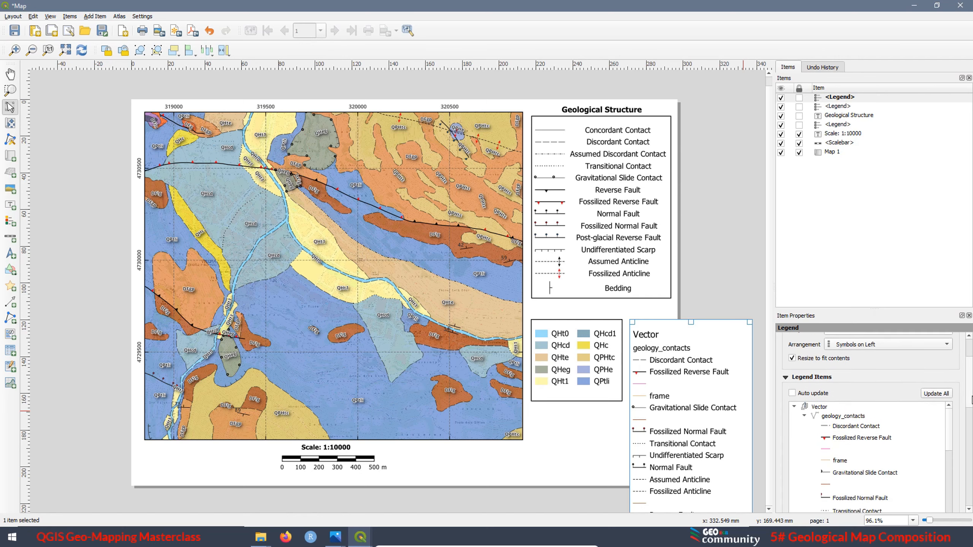
{"action": "left_click", "coordinate": [818, 394]}
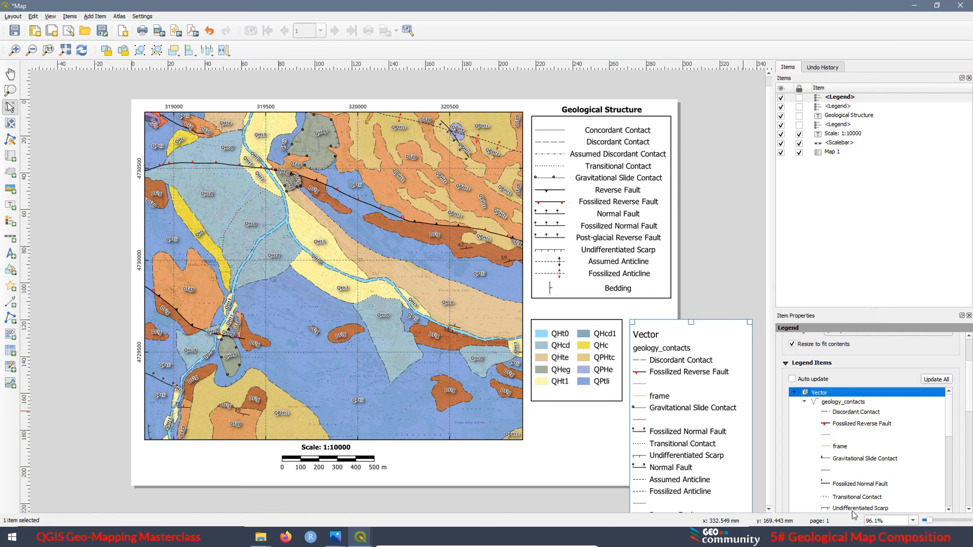
{"action": "mouse_move", "coordinate": [971, 385]}
{"action": "left_mouse_down"}
{"action": "mouse_move", "coordinate": [970, 413]}
{"action": "mouse_move", "coordinate": [970, 392]}
{"action": "left_mouse_up"}
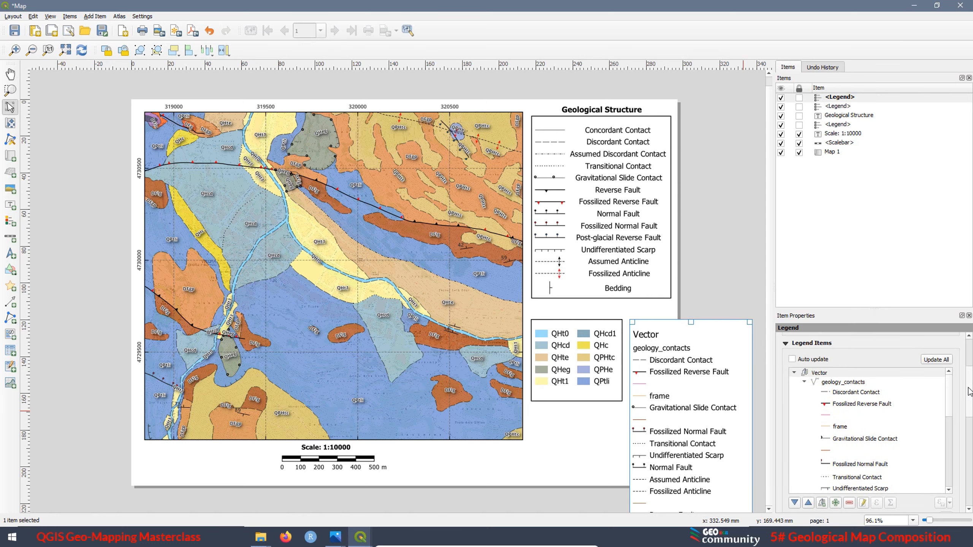
{"action": "left_click", "coordinate": [848, 503]}
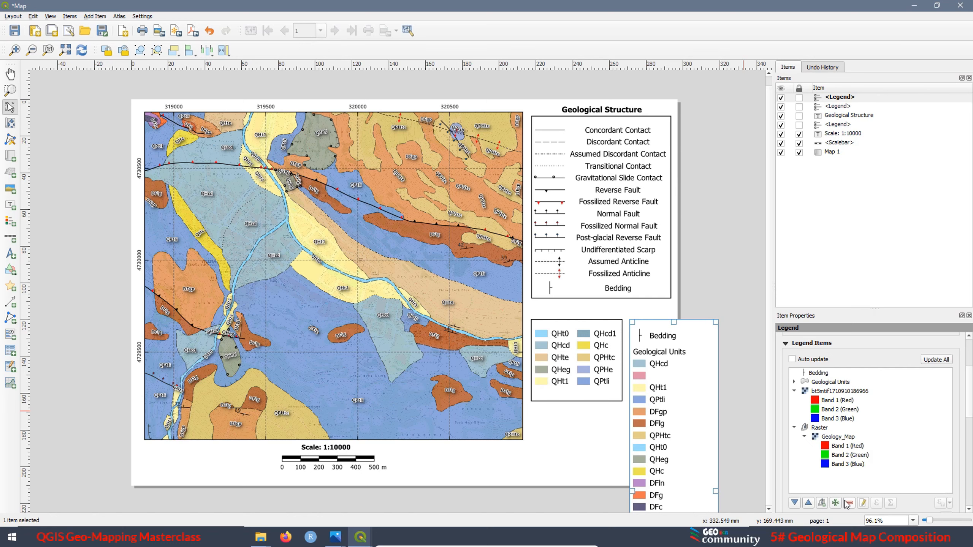
Remove the Raster group and the Bedding entry from the newly added legend
{"action": "left_click", "coordinate": [819, 392]}
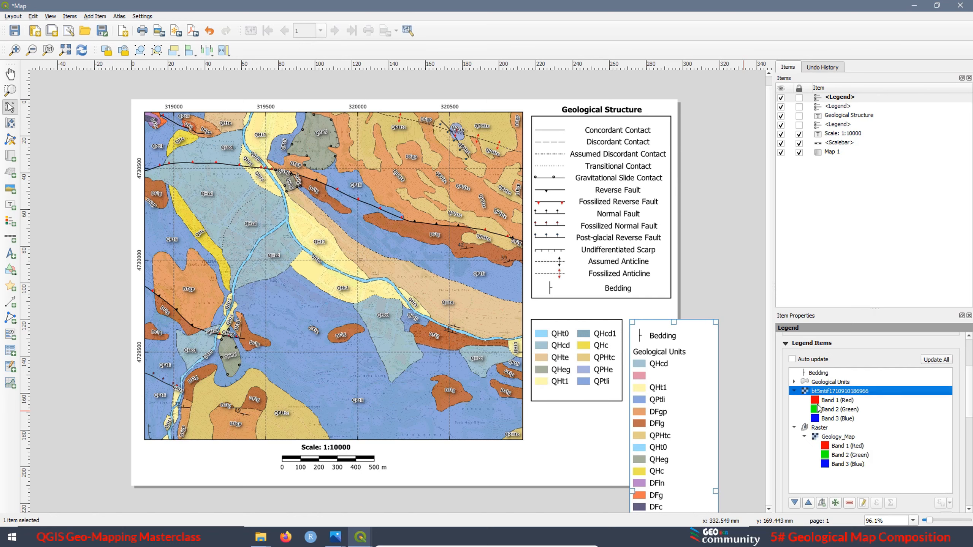
{"action": "left_click", "coordinate": [849, 502]}
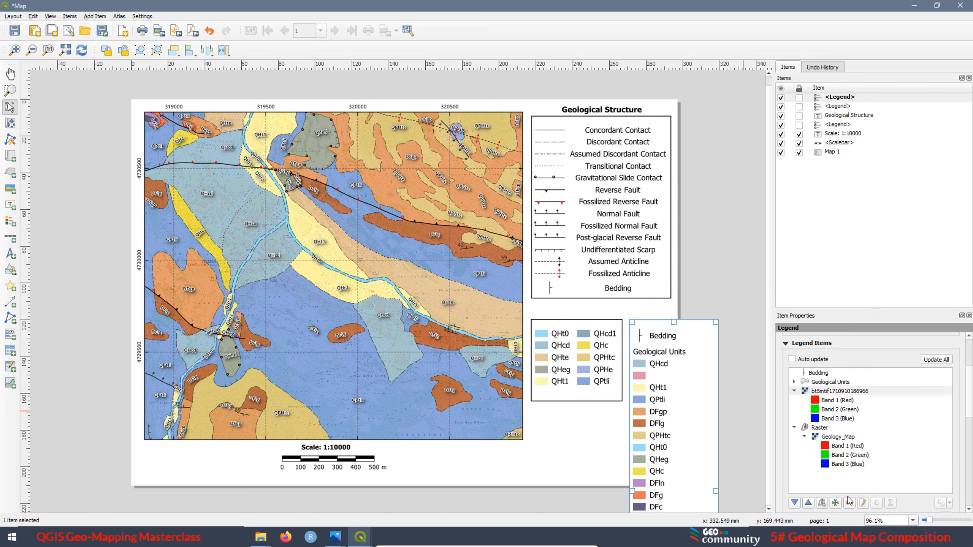
{"action": "left_click", "coordinate": [819, 428]}
{"action": "left_click", "coordinate": [847, 504]}
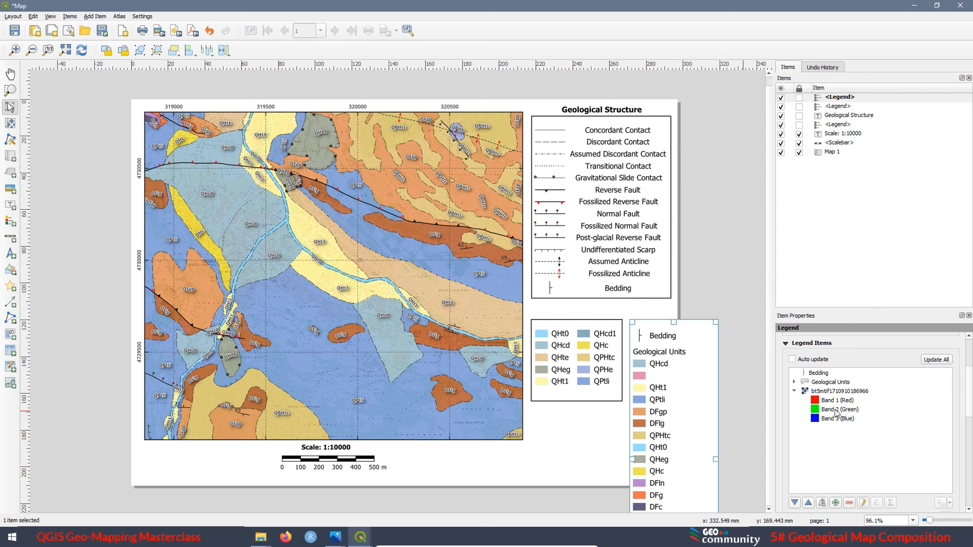
{"action": "left_click", "coordinate": [819, 373]}
{"action": "left_click", "coordinate": [850, 502]}
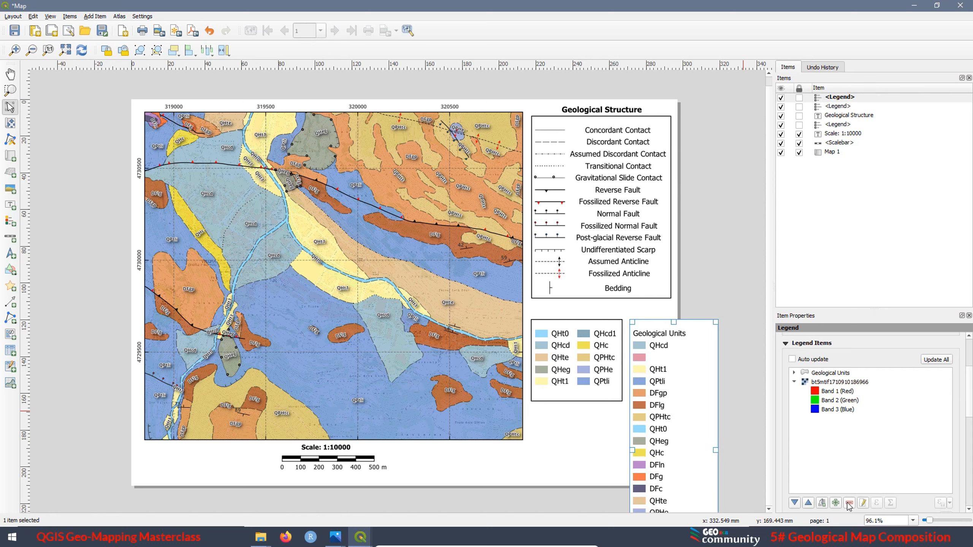
Remove the three-band raster layer from the new legend's items and expand its Geological Units entries
{"action": "left_click", "coordinate": [828, 382]}
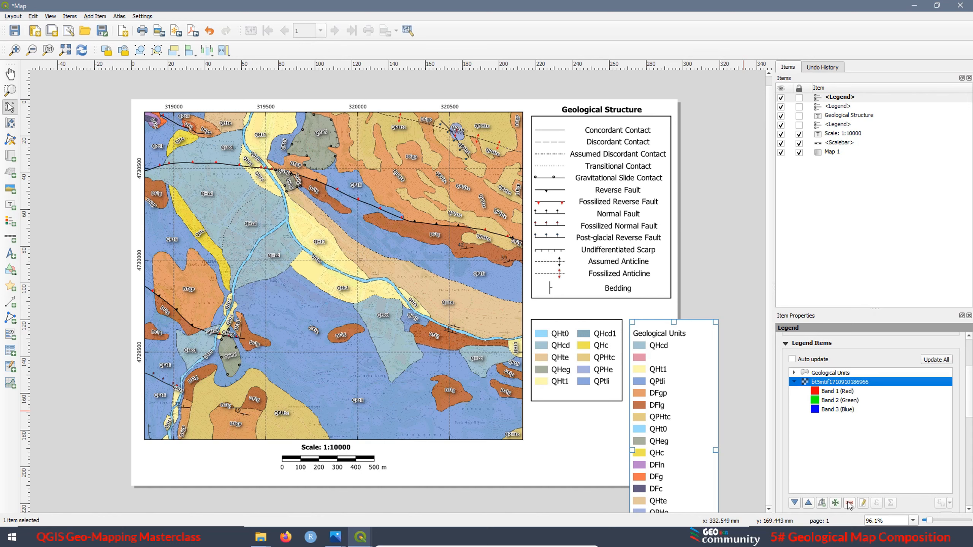
{"action": "left_click", "coordinate": [849, 502]}
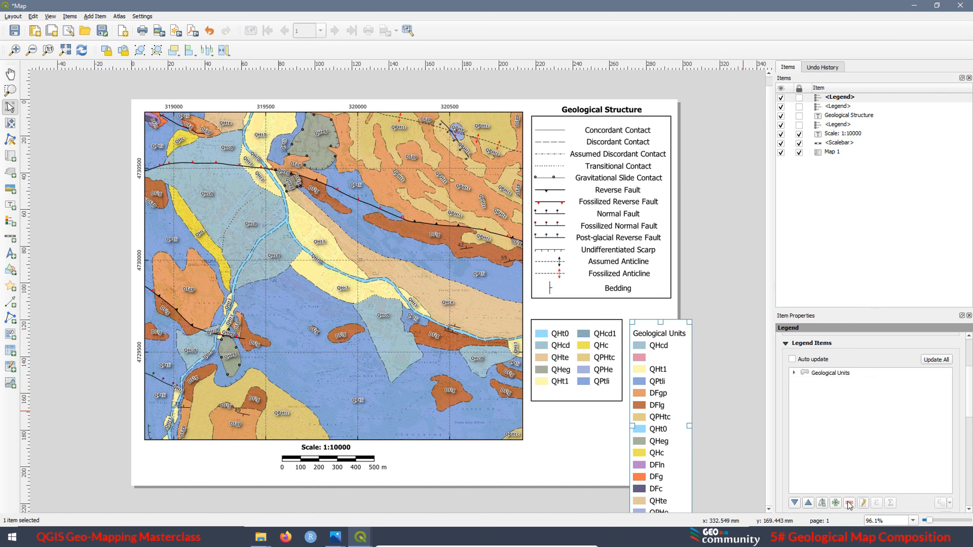
{"action": "left_click", "coordinate": [794, 373]}
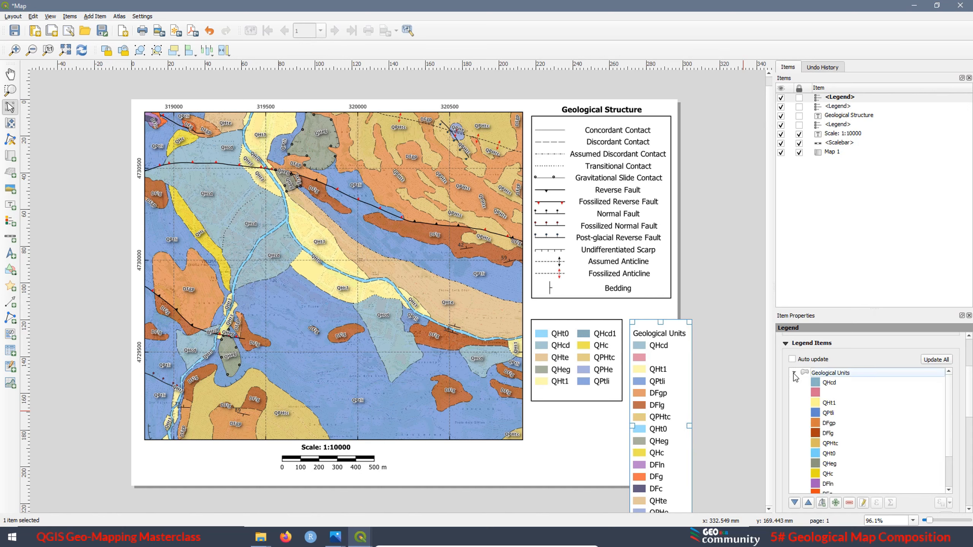
Remove the unnamed entry and all Q-prefixed units from the new legend, keeping only DFgp, DFlg, DFln, DFg and DFc
{"action": "left_click", "coordinate": [824, 383]}
{"action": "left_click", "coordinate": [849, 502]}
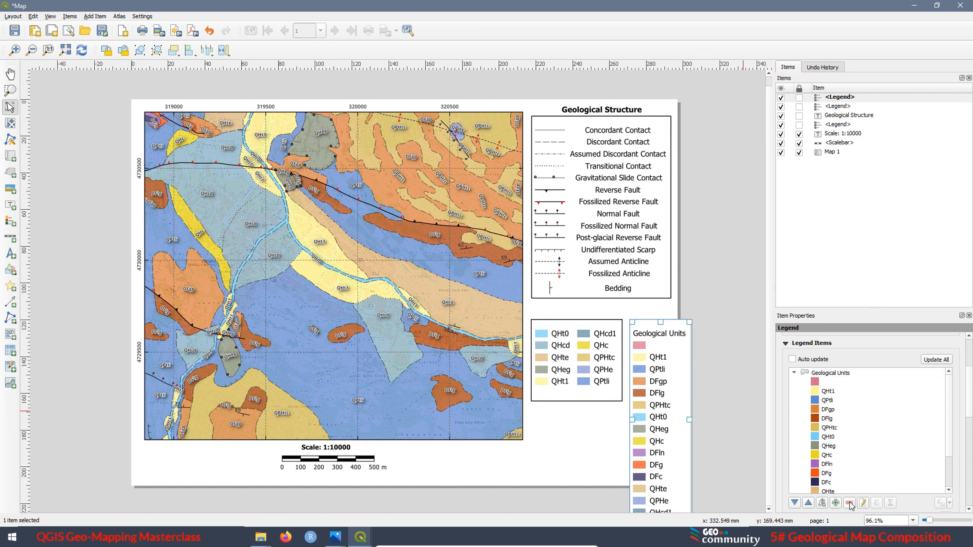
{"action": "left_click", "coordinate": [819, 384]}
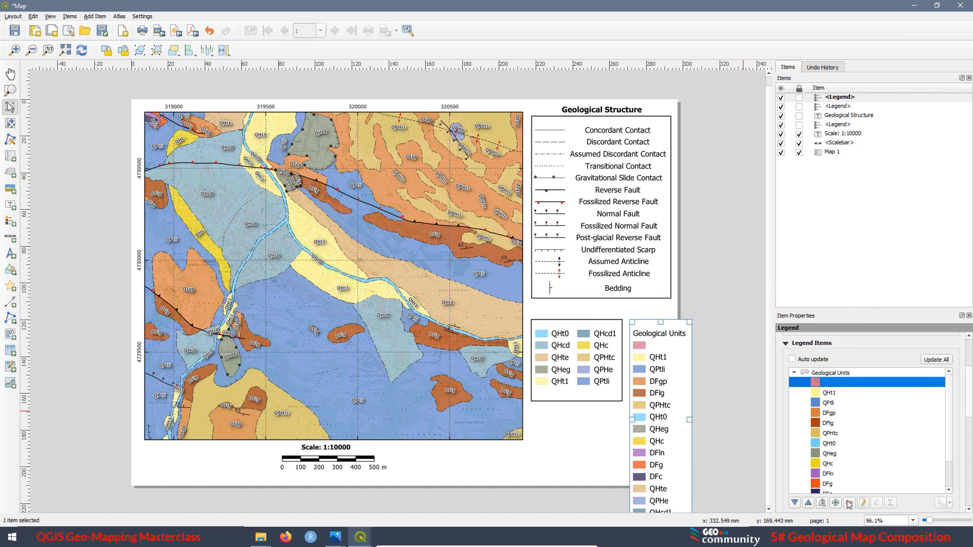
{"action": "left_click", "coordinate": [849, 502]}
{"action": "left_click", "coordinate": [849, 502]}
{"action": "left_click", "coordinate": [849, 503]}
{"action": "left_click", "coordinate": [817, 403]}
{"action": "left_click", "coordinate": [850, 503]}
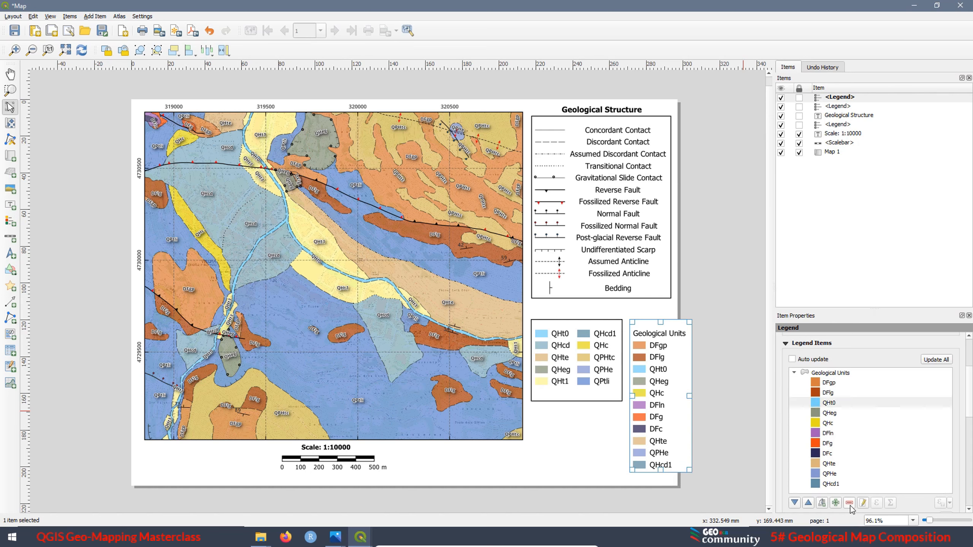
{"action": "left_click", "coordinate": [849, 502]}
{"action": "left_click", "coordinate": [849, 502]}
{"action": "left_click", "coordinate": [849, 503]}
{"action": "left_click", "coordinate": [824, 433]}
{"action": "left_click", "coordinate": [849, 503]}
{"action": "left_click", "coordinate": [849, 503]}
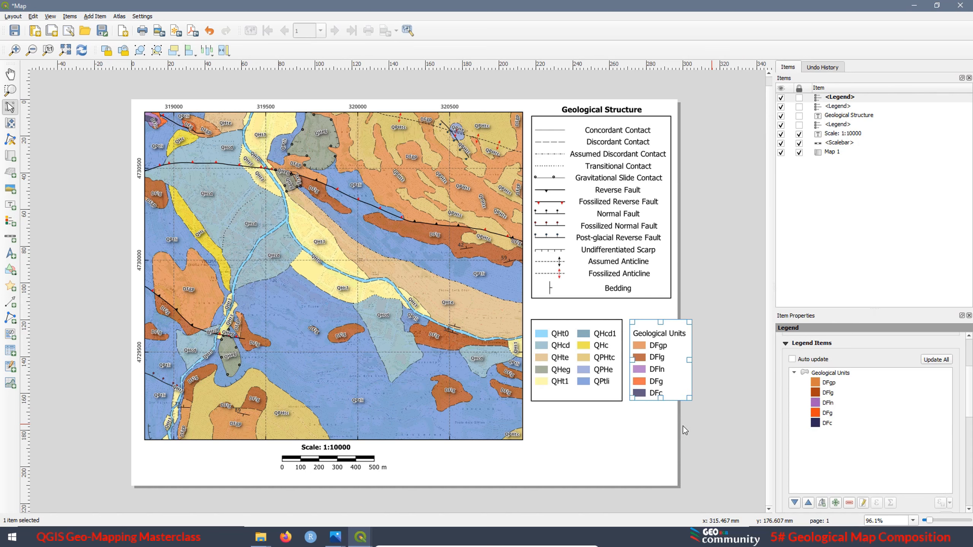
Hide the new legend's Geological Units heading and order its entries as DFlg, DFgp, DFg, DFln, DFc
{"action": "right_click", "coordinate": [827, 373]}
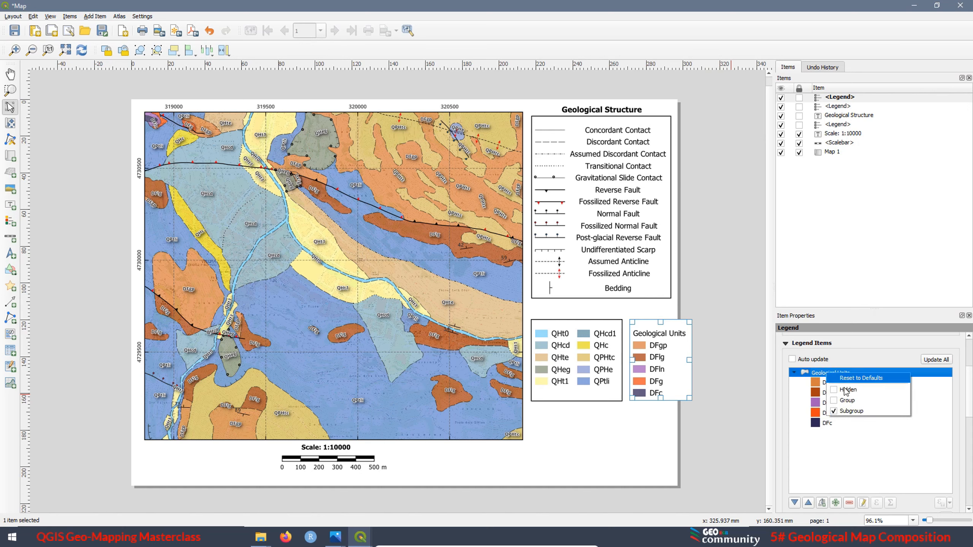
{"action": "left_click", "coordinate": [834, 391]}
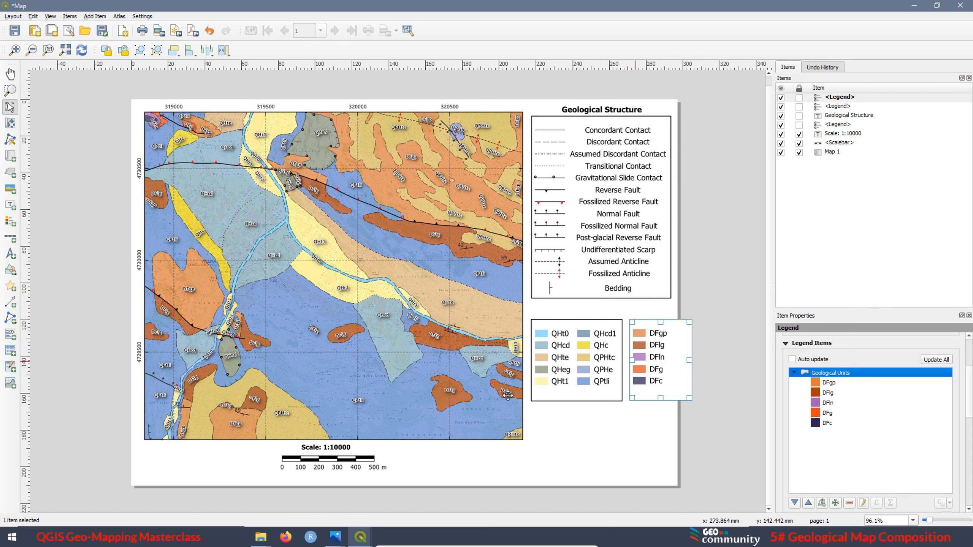
{"action": "left_click", "coordinate": [827, 392]}
{"action": "left_click", "coordinate": [808, 502]}
{"action": "left_click", "coordinate": [827, 413]}
{"action": "left_click", "coordinate": [809, 502]}
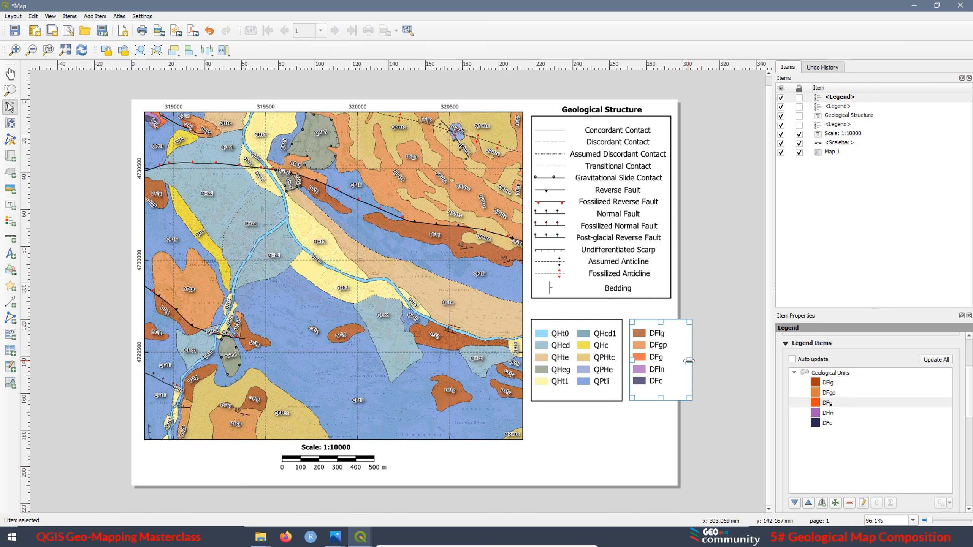
Narrow the DF units legend to fit its entries and give it a frame 0.40 mm thick
{"action": "left_click_drag", "start_coordinate": [676, 361], "coordinate": [669, 365]}
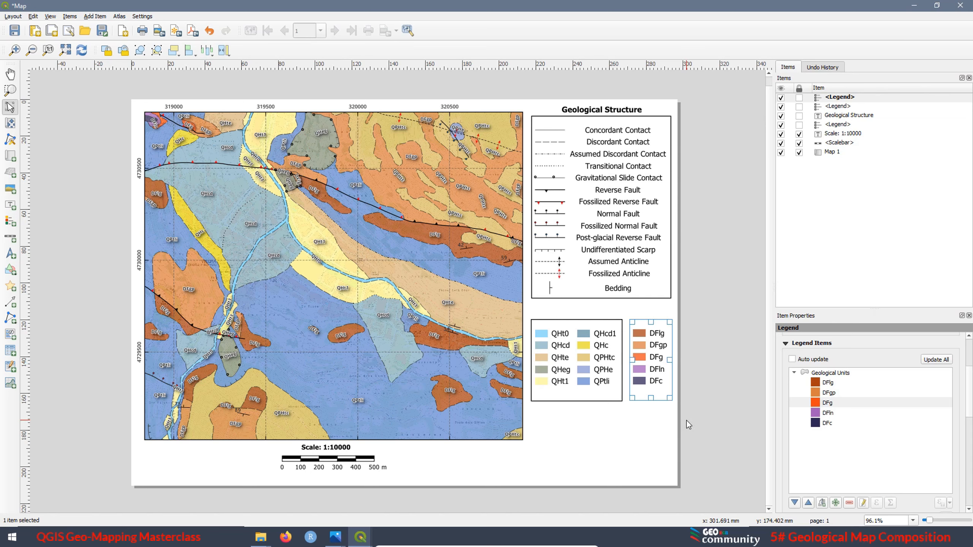
{"action": "left_click_drag", "start_coordinate": [968, 399], "coordinate": [969, 445]}
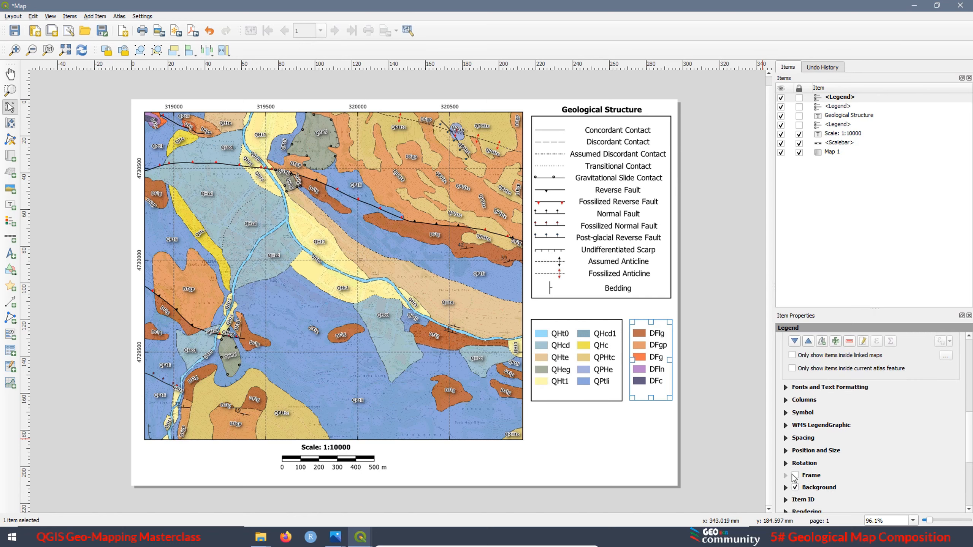
{"action": "left_click", "coordinate": [795, 476]}
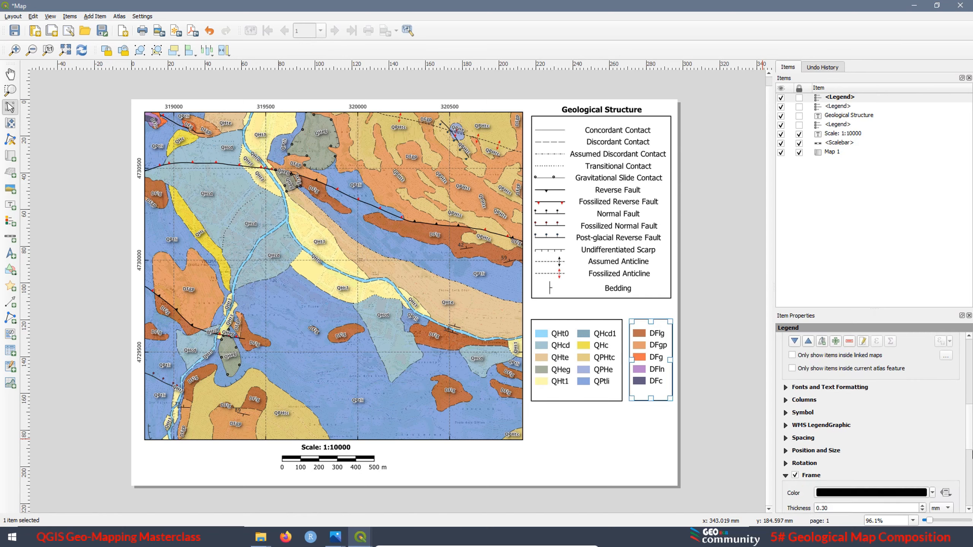
{"action": "scroll", "coordinate": [860, 463], "scroll_direction": "down", "scroll_amount": 2}
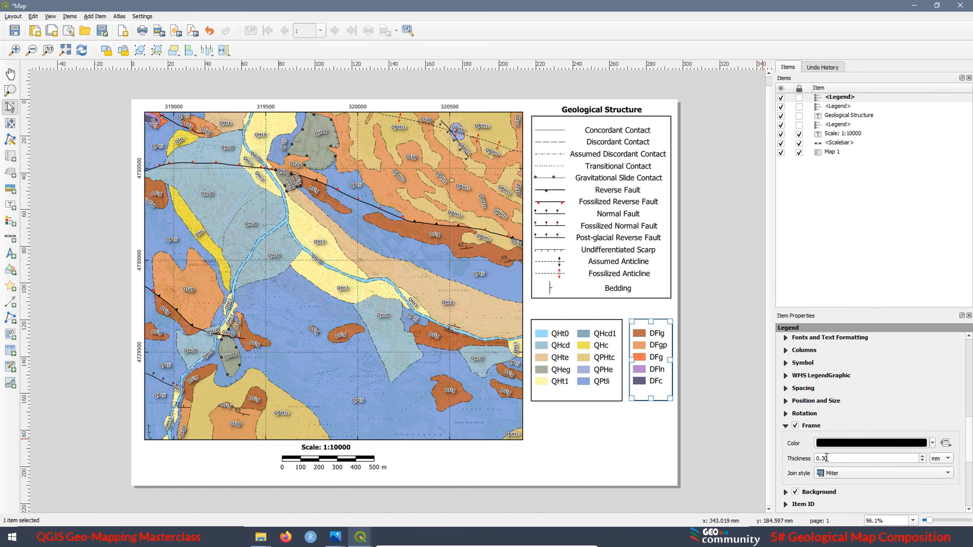
{"action": "left_click", "coordinate": [824, 458]}
{"action": "key", "text": "BackSpace"}
{"action": "type", "text": "4"}
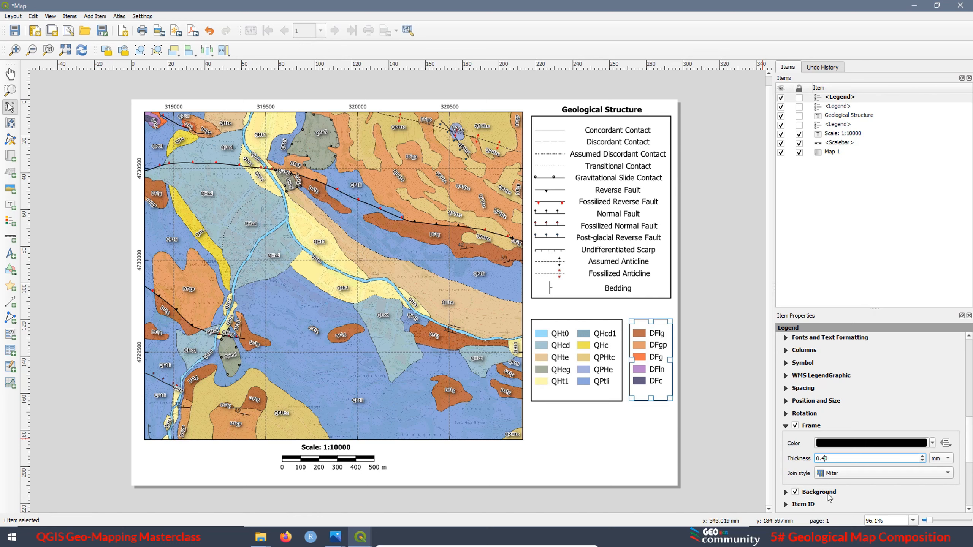
{"action": "left_click", "coordinate": [632, 430]}
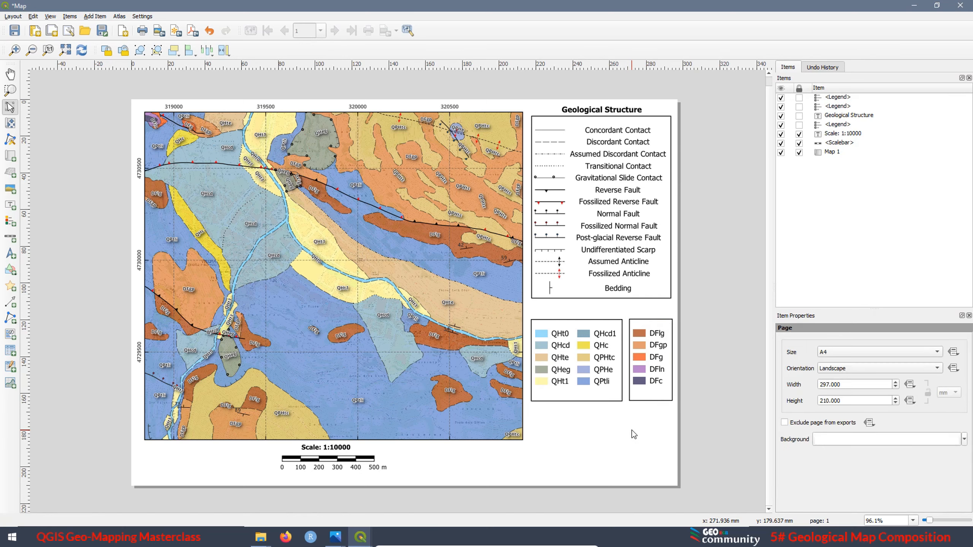
Duplicate the Geological Structure heading above the two units legends and change the copy's text to "Geological Units"
{"action": "left_click", "coordinate": [593, 110]}
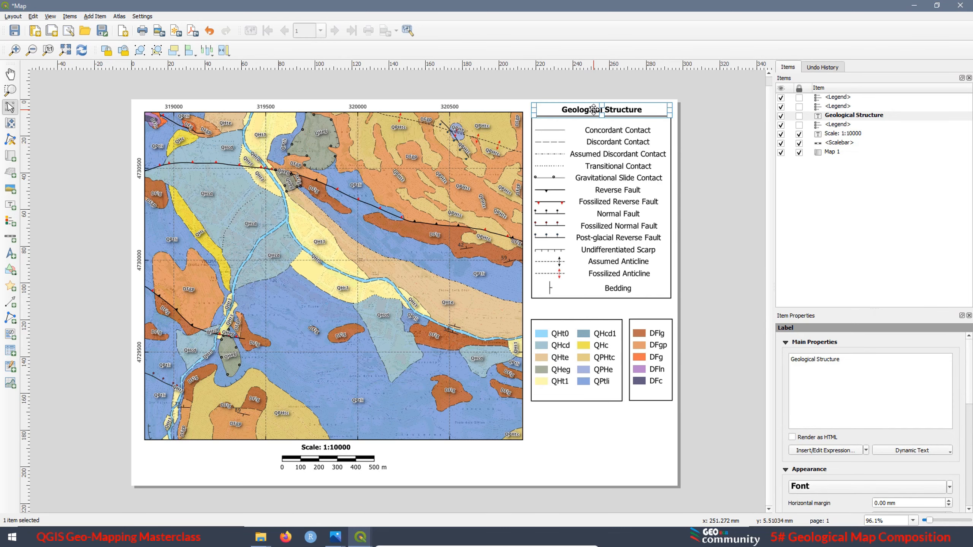
{"action": "key", "text": "ctrl+v"}
{"action": "left_click_drag", "start_coordinate": [630, 118], "coordinate": [568, 310]}
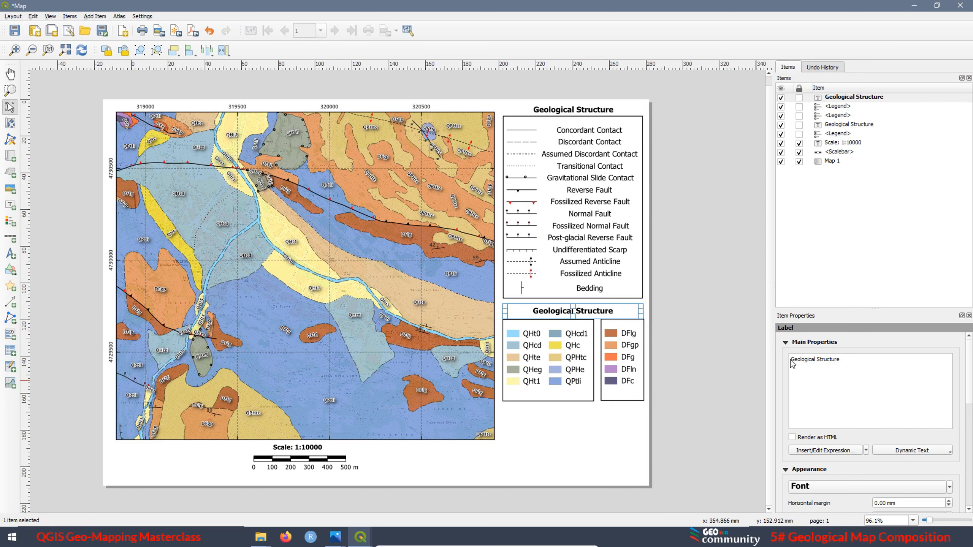
{"action": "left_click_drag", "start_coordinate": [837, 363], "coordinate": [821, 361]}
{"action": "type", "text": "Units"}
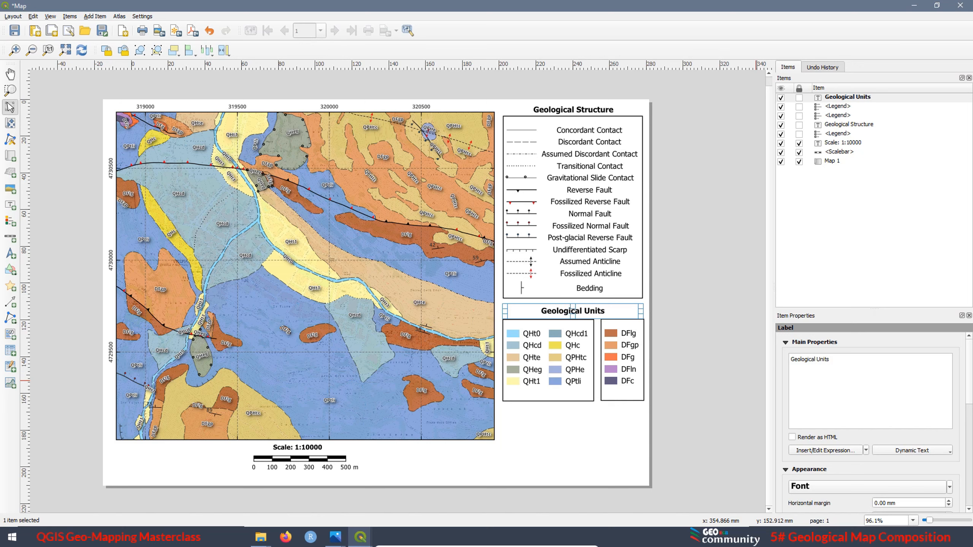
{"action": "left_click", "coordinate": [543, 422]}
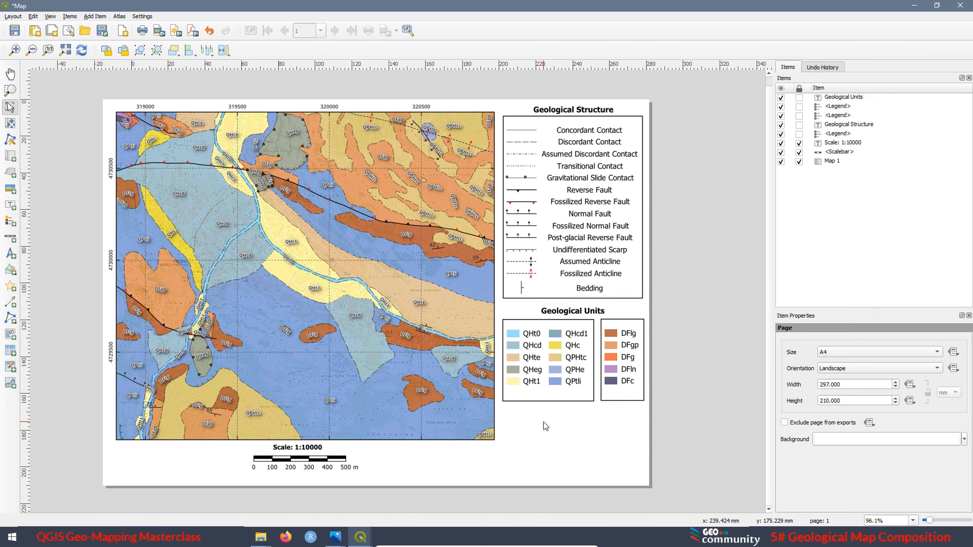
Shift the DF legend slightly left to align with the structure legend's edge, and move both units legends down slightly
{"action": "left_click", "coordinate": [621, 352]}
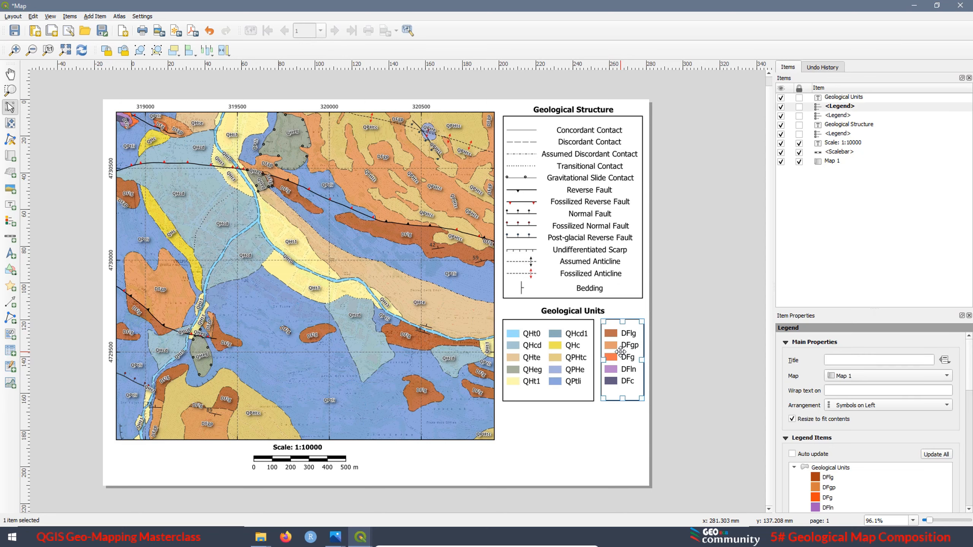
{"action": "left_click_drag", "start_coordinate": [621, 351], "coordinate": [619, 352]}
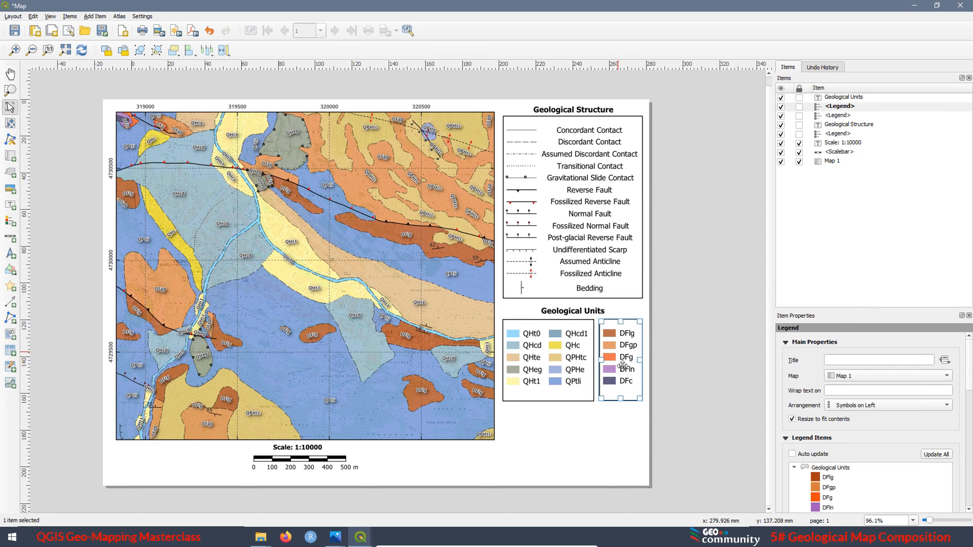
{"action": "left_click", "coordinate": [580, 421]}
{"action": "left_click", "coordinate": [561, 372]}
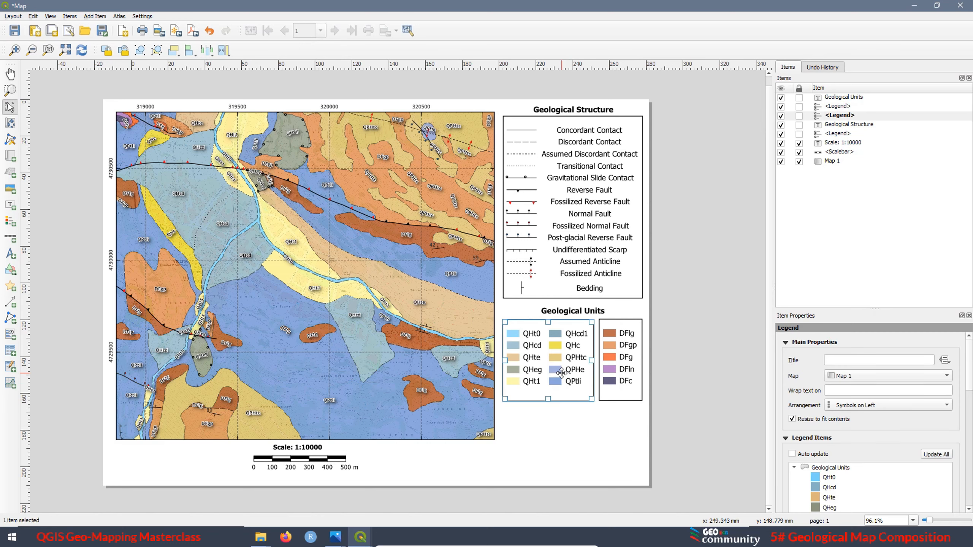
{"action": "left_click_drag", "start_coordinate": [562, 371], "coordinate": [616, 376]}
{"action": "left_click", "coordinate": [616, 373]}
Nudge the Geological Units heading up, closer to the structure legend's frame
{"action": "left_click", "coordinate": [572, 310]}
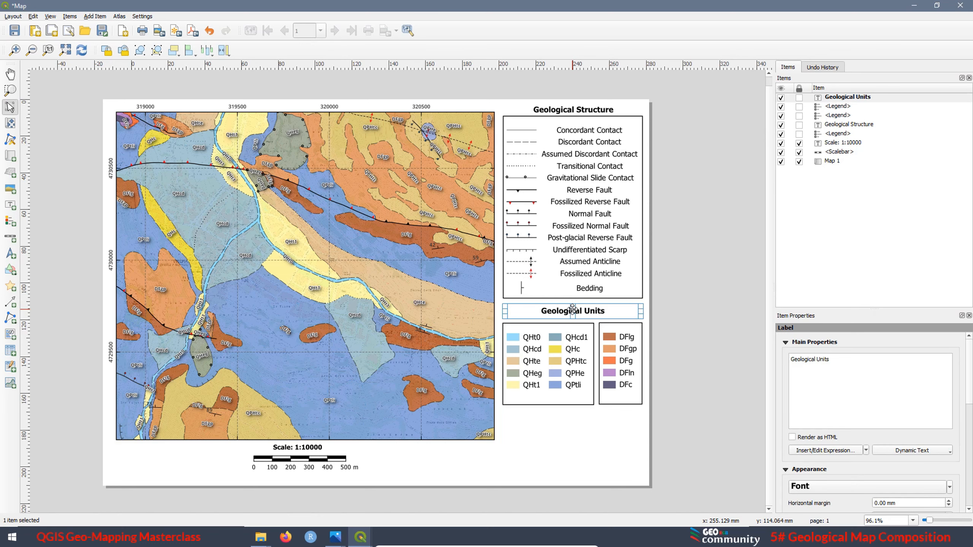
{"action": "key", "text": "Up"}
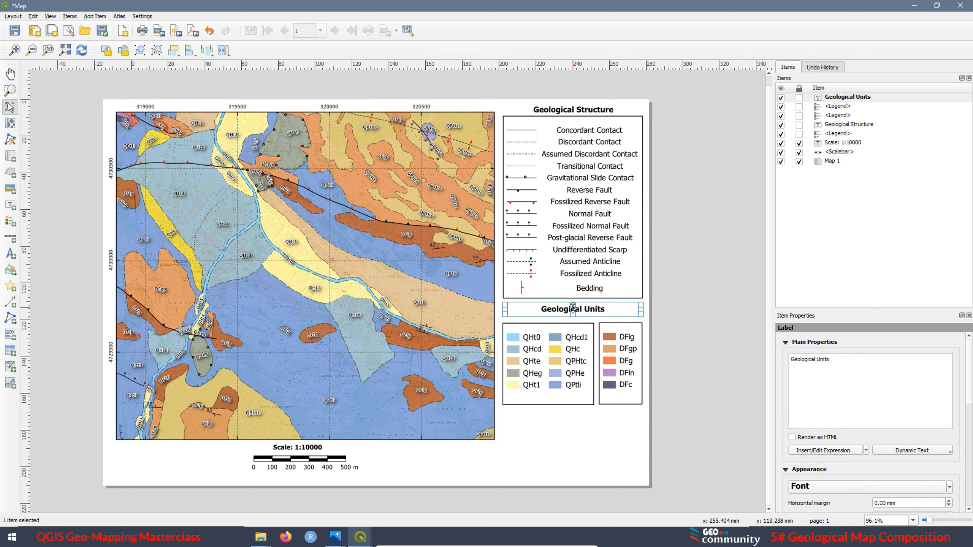
{"action": "key", "text": "Up"}
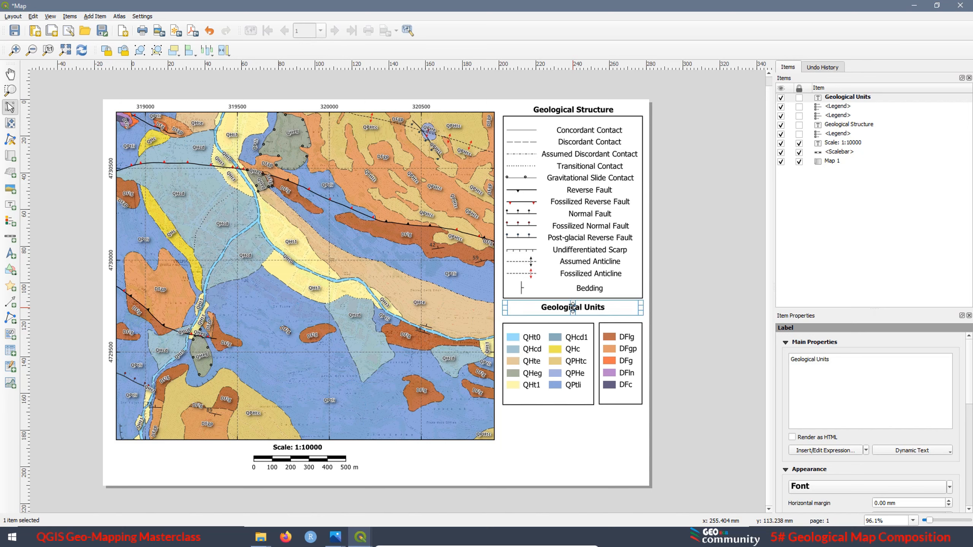
{"action": "left_click", "coordinate": [535, 447]}
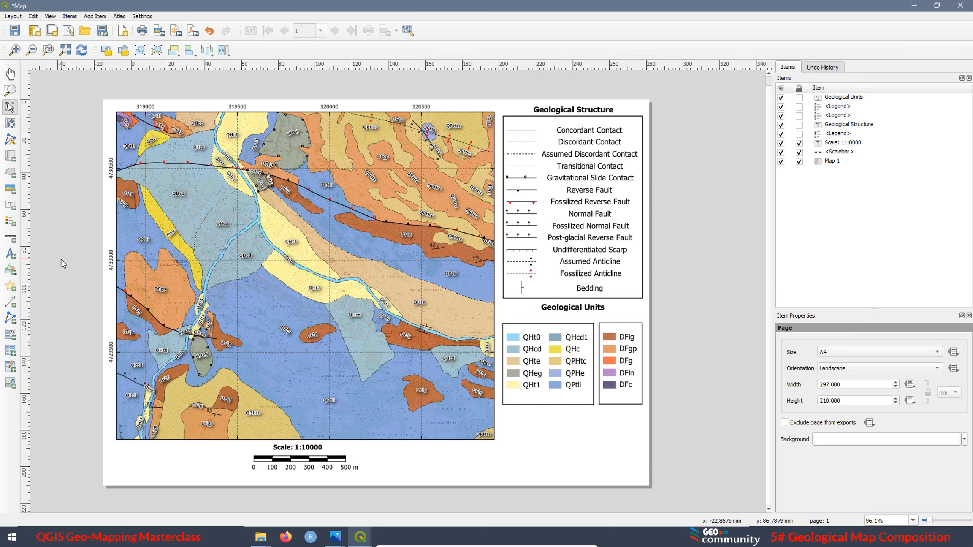
Add a text label reading "Quaternary" directly above the frame of the Q-prefixed units legend
{"action": "left_click", "coordinate": [10, 206]}
{"action": "left_click_drag", "start_coordinate": [503, 315], "coordinate": [577, 322]}
{"action": "left_click_drag", "start_coordinate": [828, 361], "coordinate": [769, 361]}
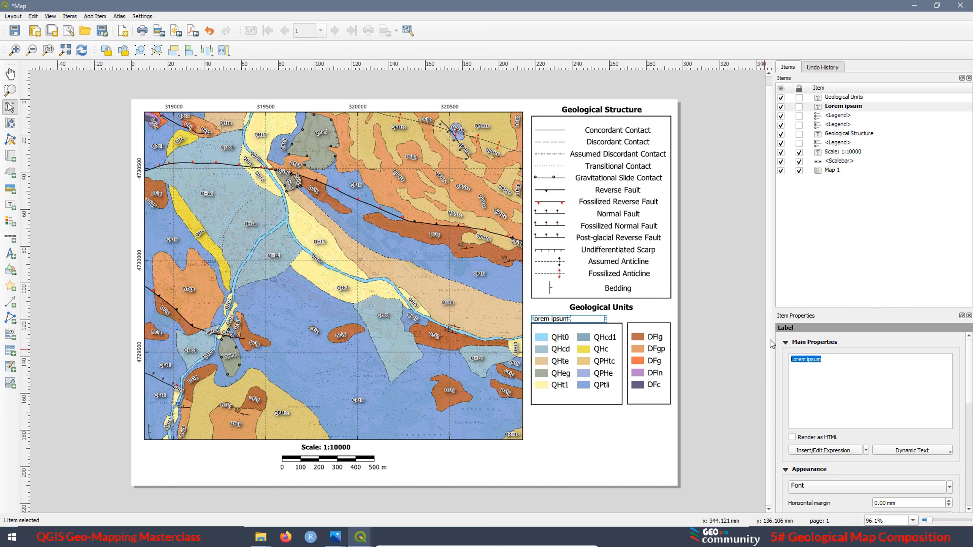
{"action": "type", "text": "Q"}
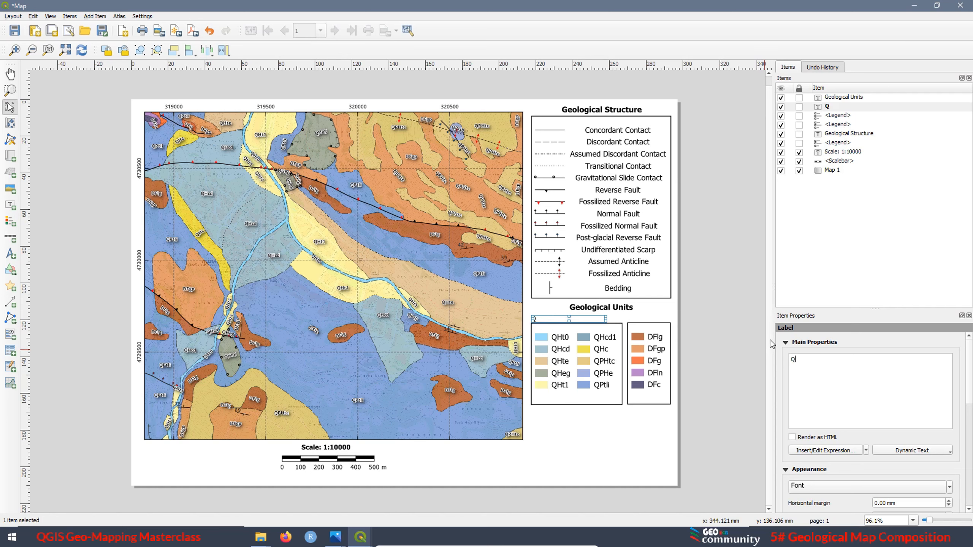
{"action": "type", "text": "uaternary"}
Try the Bold font style on the Quaternary label and undo it
{"action": "left_click", "coordinate": [818, 487]}
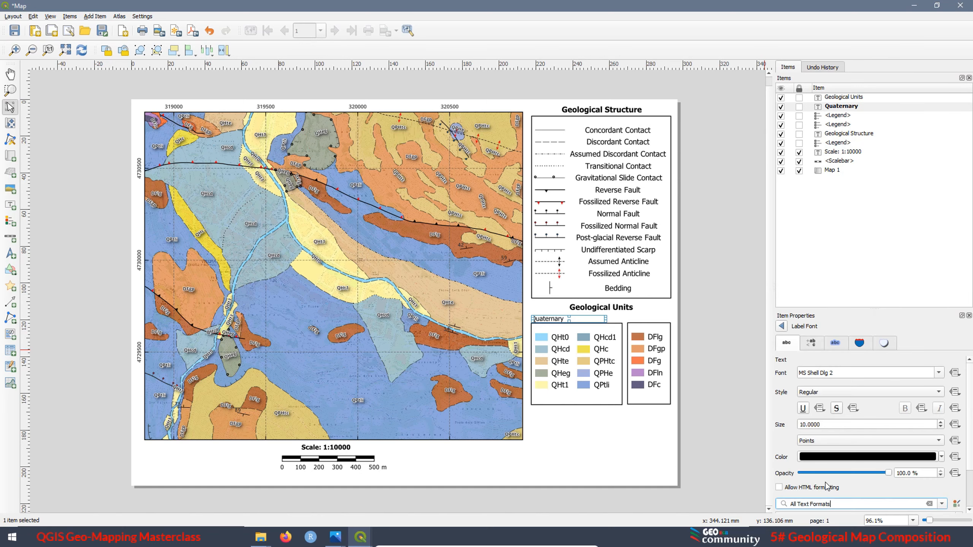
{"action": "left_click", "coordinate": [825, 393]}
{"action": "left_click", "coordinate": [818, 404]}
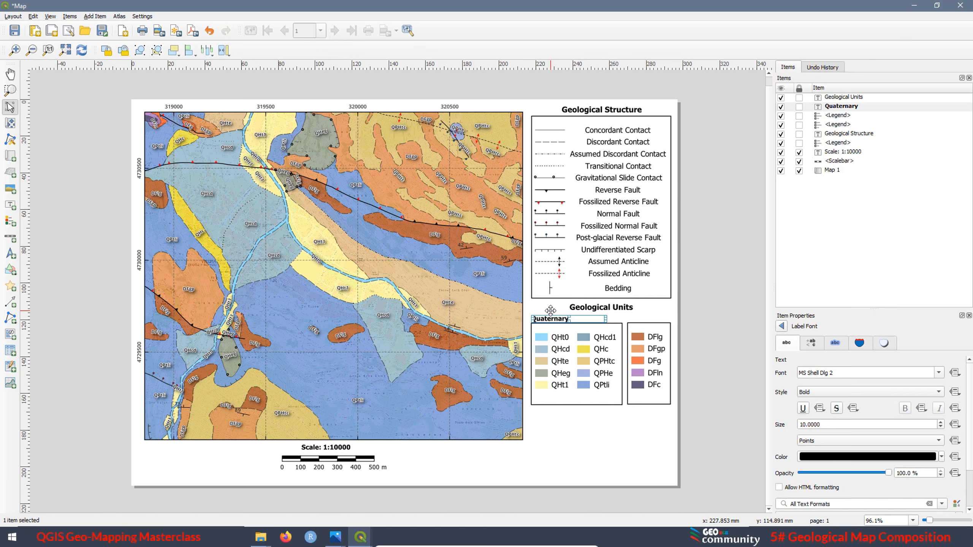
{"action": "scroll", "coordinate": [564, 317], "scroll_direction": "up", "scroll_amount": 1}
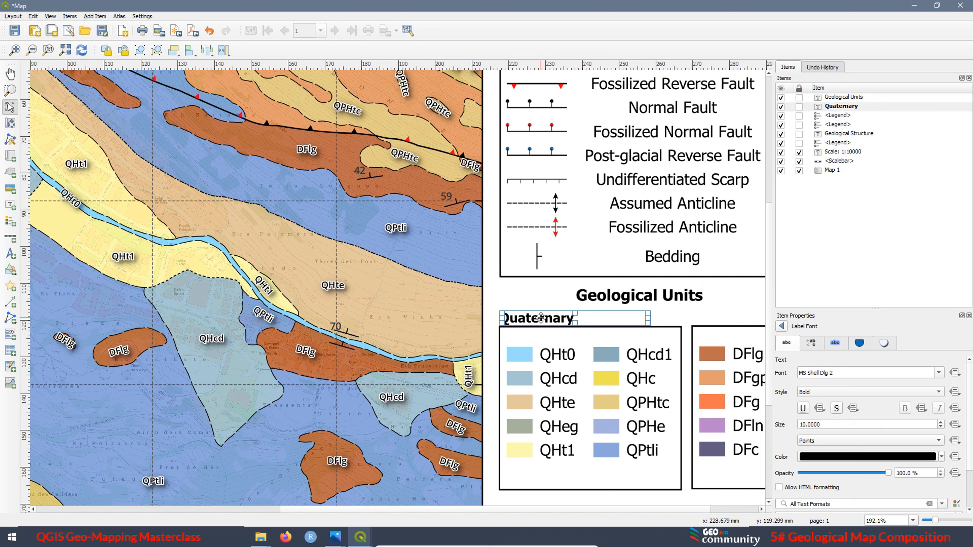
{"action": "key", "text": "ctrl+z"}
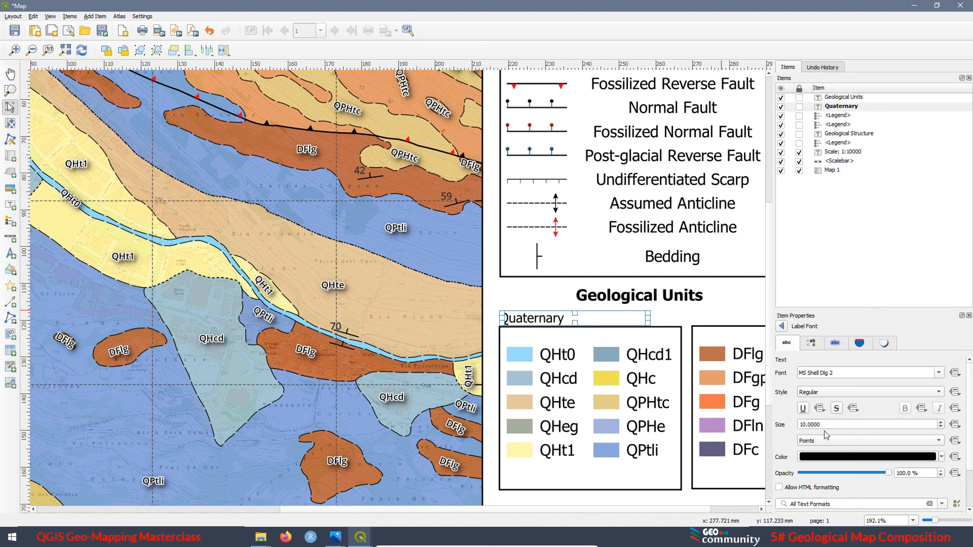
Set the Quaternary label's font size to 12 points
{"action": "left_click_drag", "start_coordinate": [820, 424], "coordinate": [784, 419]}
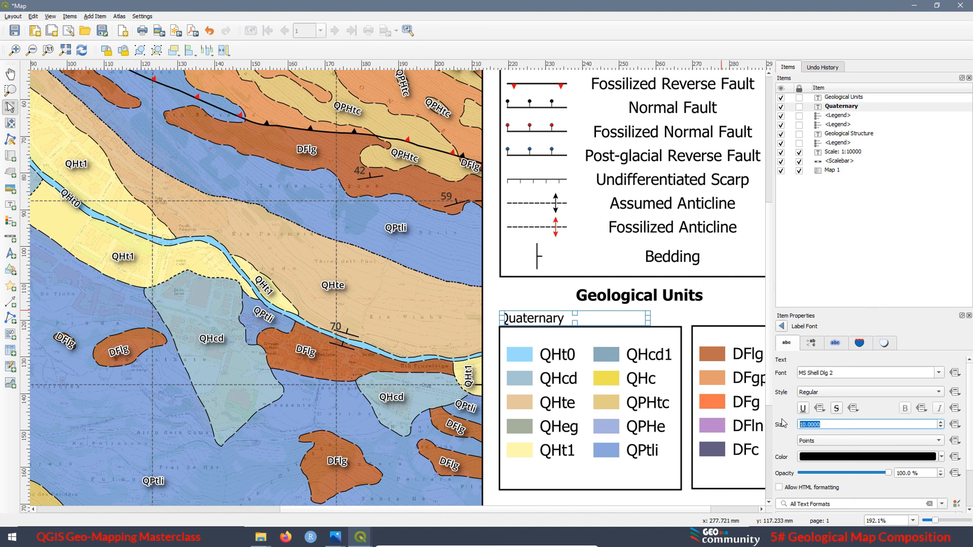
{"action": "type", "text": "12"}
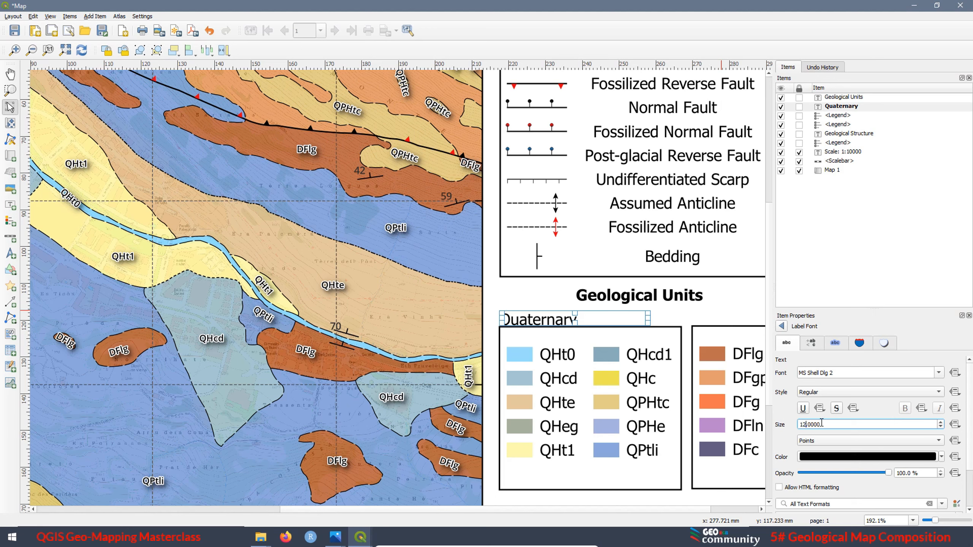
Set the Quaternary label's font size to 10 points and its style to Bold
{"action": "left_click_drag", "start_coordinate": [821, 423], "coordinate": [771, 423]}
{"action": "type", "text": "10"}
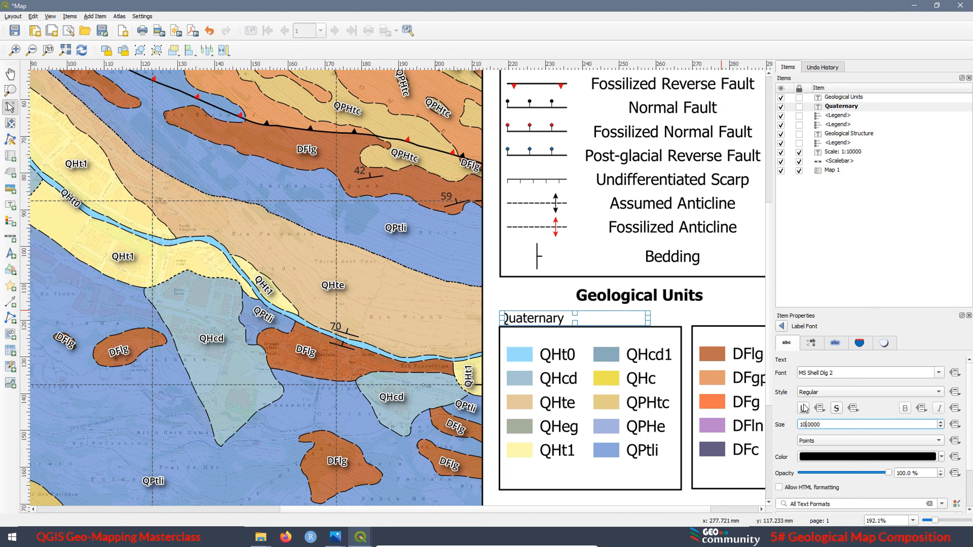
{"action": "left_click", "coordinate": [804, 392]}
{"action": "left_click", "coordinate": [804, 389]}
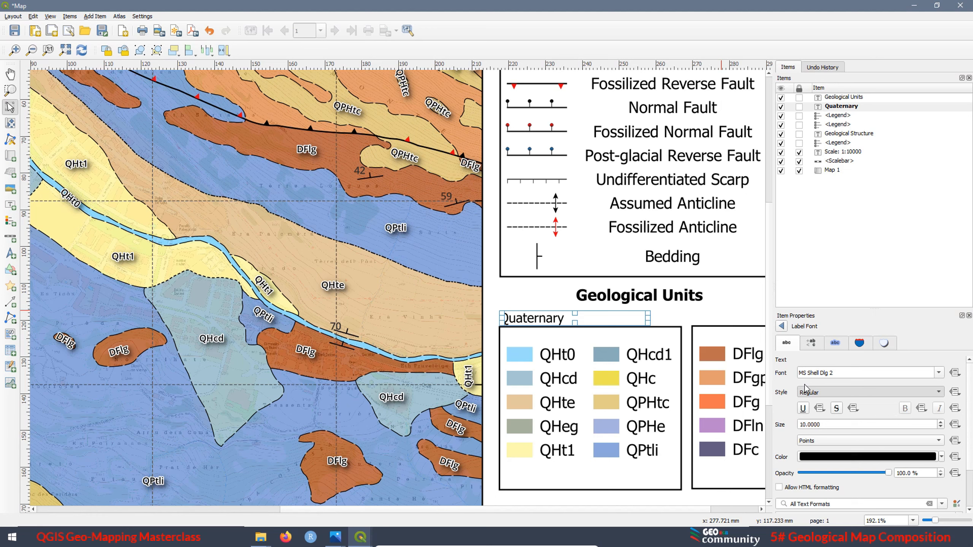
Narrow the Quaternary label's box to fit its text and nudge the label up, away from the legend frame
{"action": "left_click", "coordinate": [782, 326]}
{"action": "left_click_drag", "start_coordinate": [643, 323], "coordinate": [585, 323]}
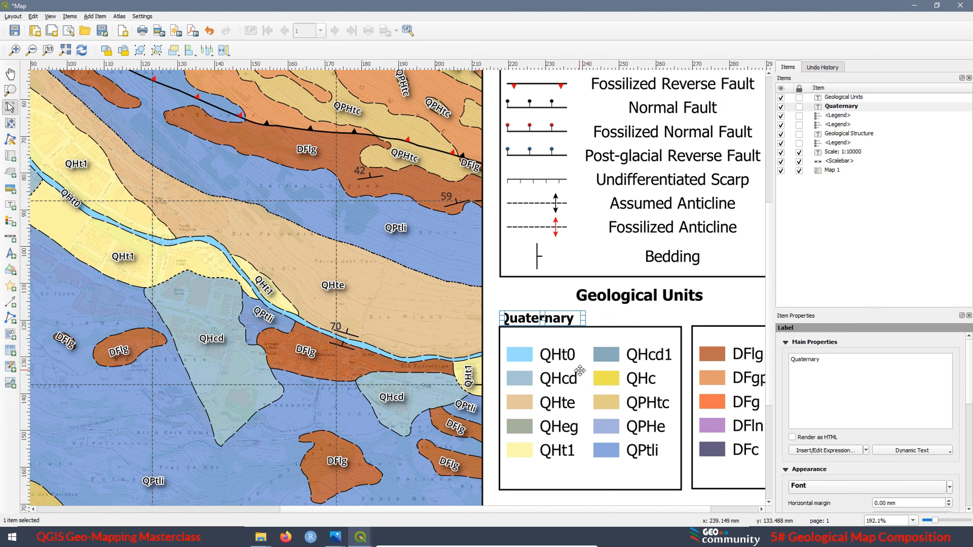
{"action": "key", "text": "Up"}
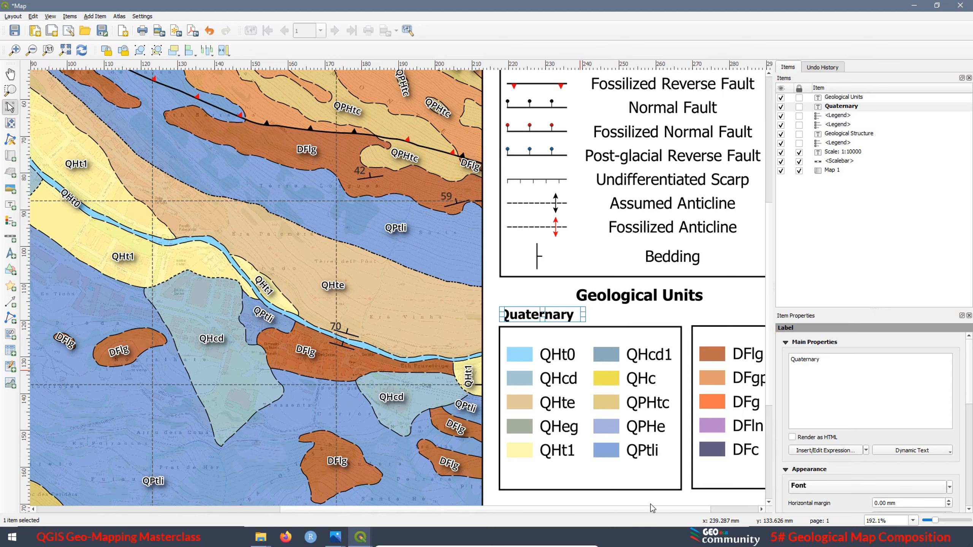
{"action": "left_click", "coordinate": [589, 496]}
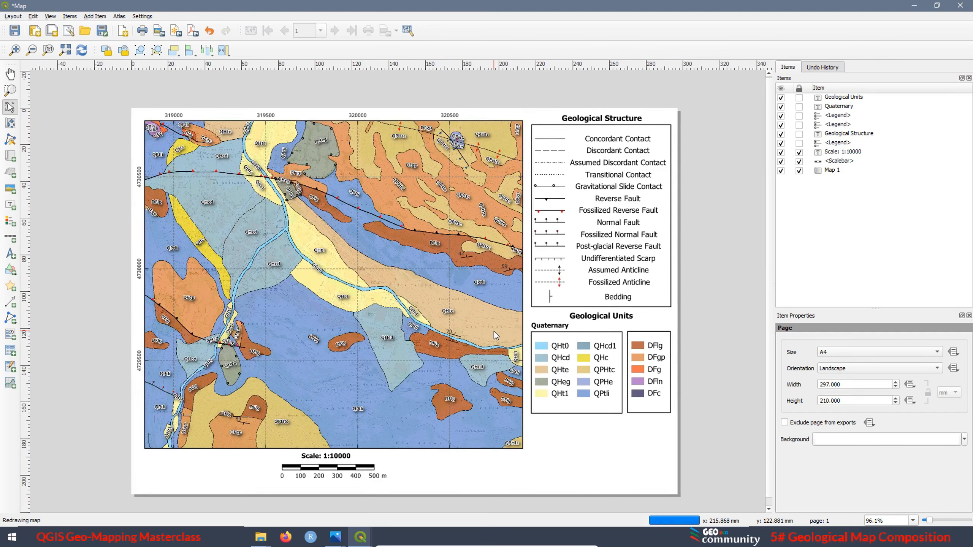
Duplicate the Quaternary label and place the copy directly above the frame of the D-prefixed units legend
{"action": "key", "text": "ctrl+0"}
{"action": "left_click", "coordinate": [558, 321]}
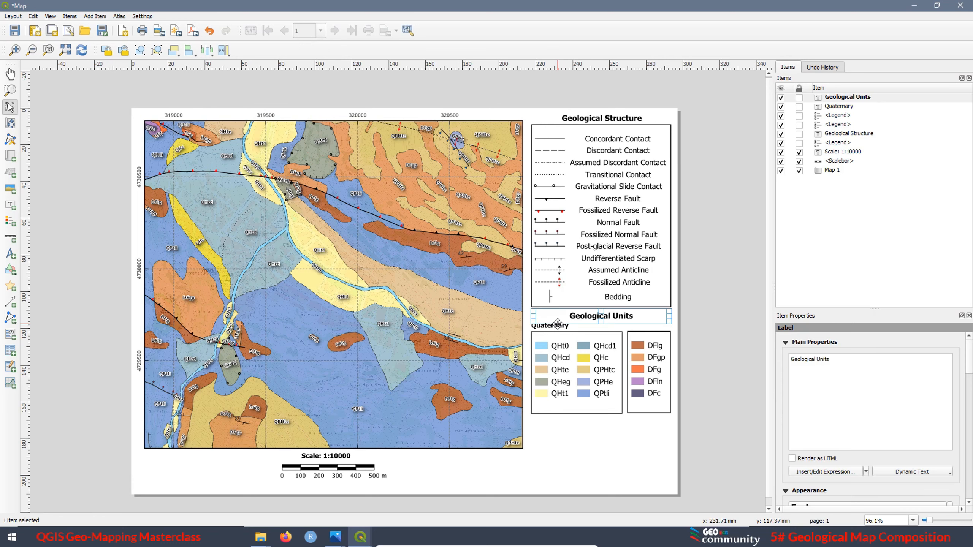
{"action": "left_click", "coordinate": [556, 328]}
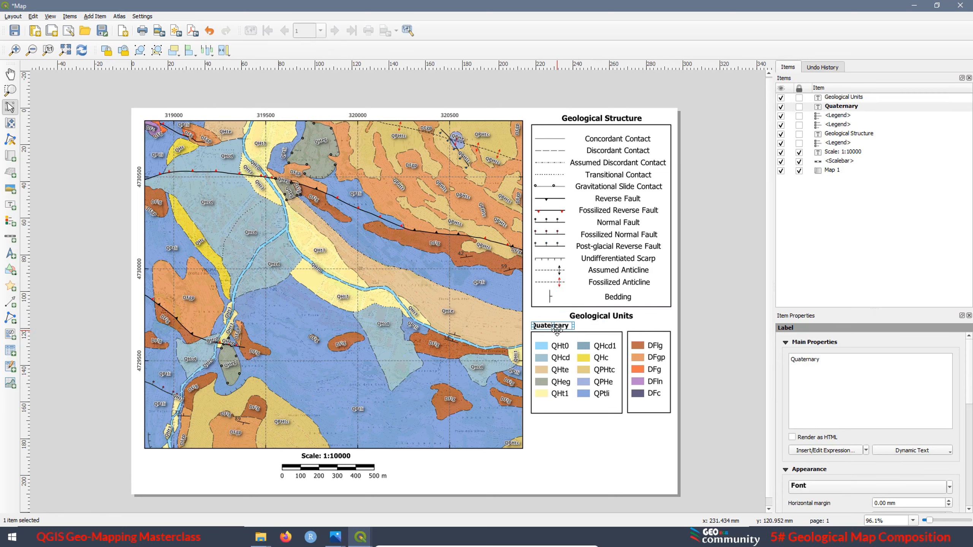
{"action": "key", "text": "ctrl+c"}
{"action": "key", "text": "ctrl+v"}
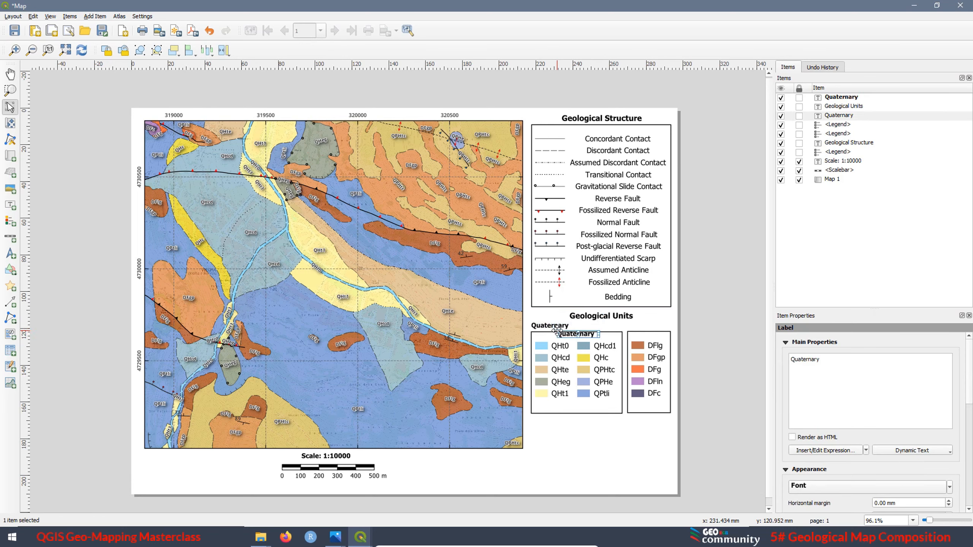
{"action": "left_click_drag", "start_coordinate": [581, 333], "coordinate": [659, 324]}
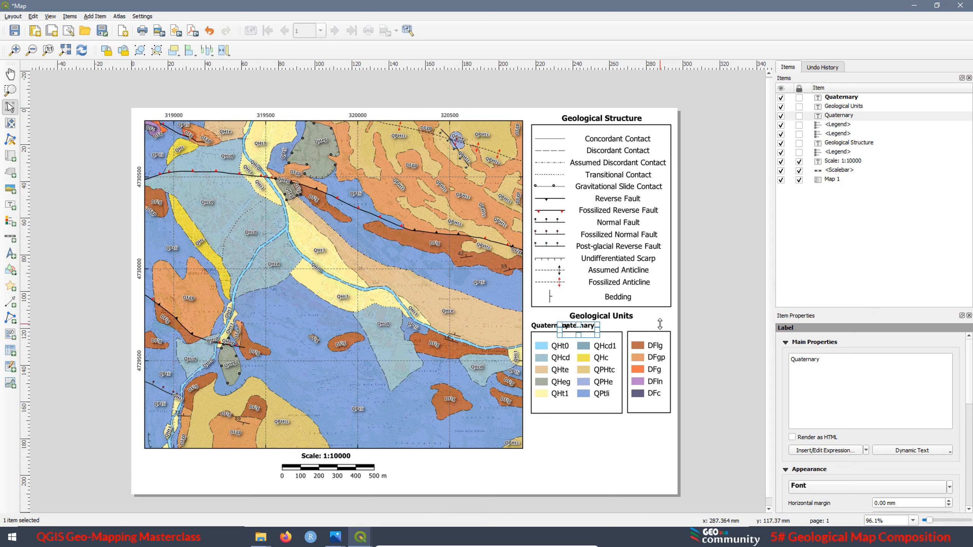
{"action": "key", "text": "ctrl+z"}
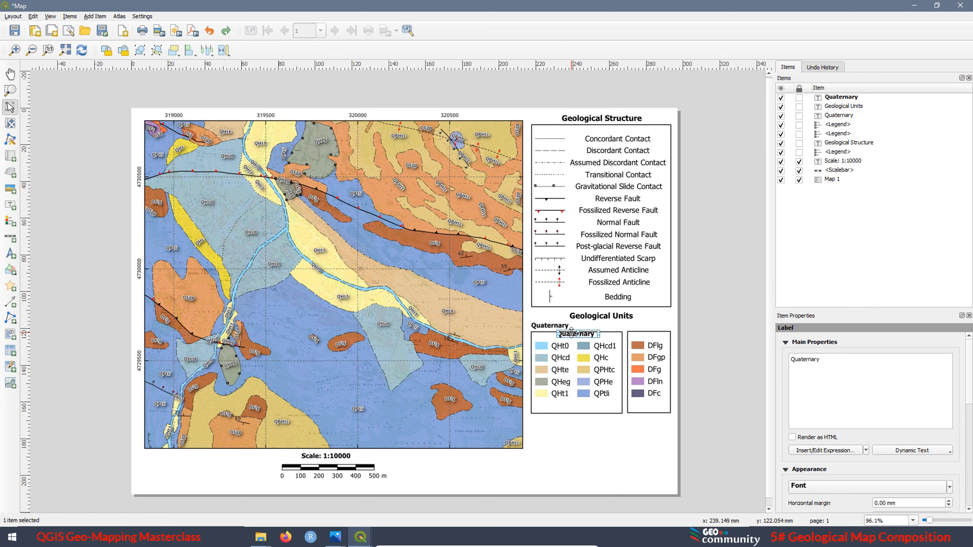
{"action": "left_click_drag", "start_coordinate": [579, 339], "coordinate": [645, 325]}
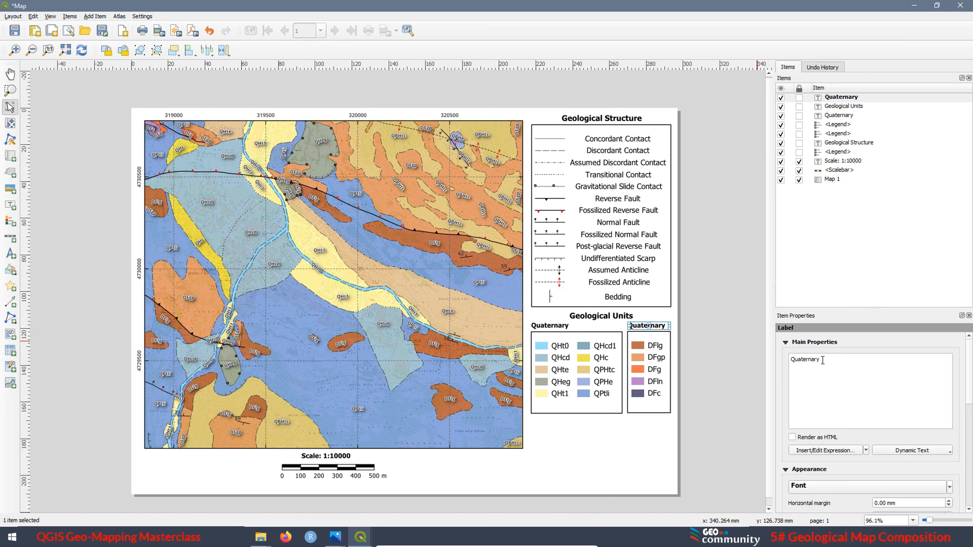
Change the text of the copied label above the D-prefixed units legend to "Devonian"
{"action": "left_click_drag", "start_coordinate": [822, 360], "coordinate": [790, 361]}
{"action": "type", "text": "Devonian"}
{"action": "left_click", "coordinate": [562, 430]}
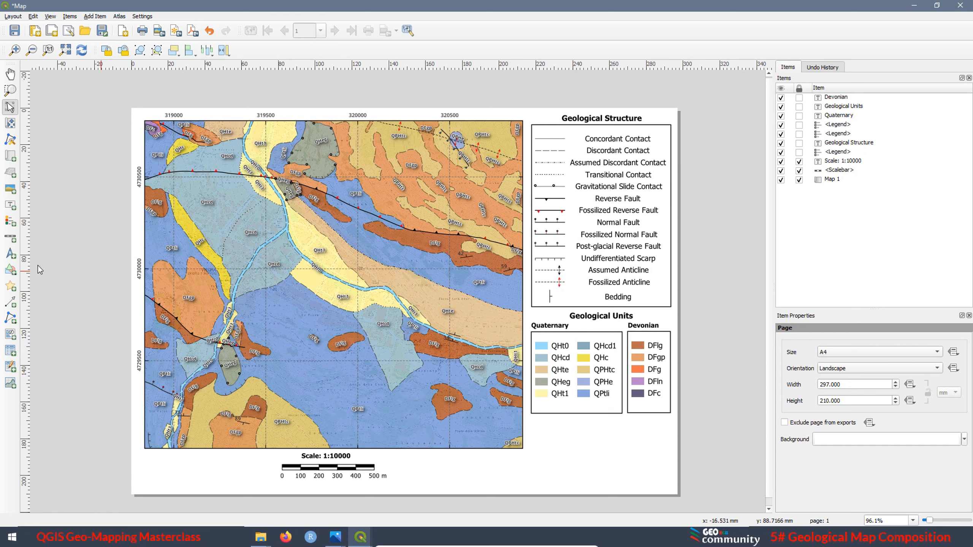
Add a north arrow inside the map's upper-right corner using the NorthArrow_02 symbol from the arrows group
{"action": "left_click", "coordinate": [10, 254]}
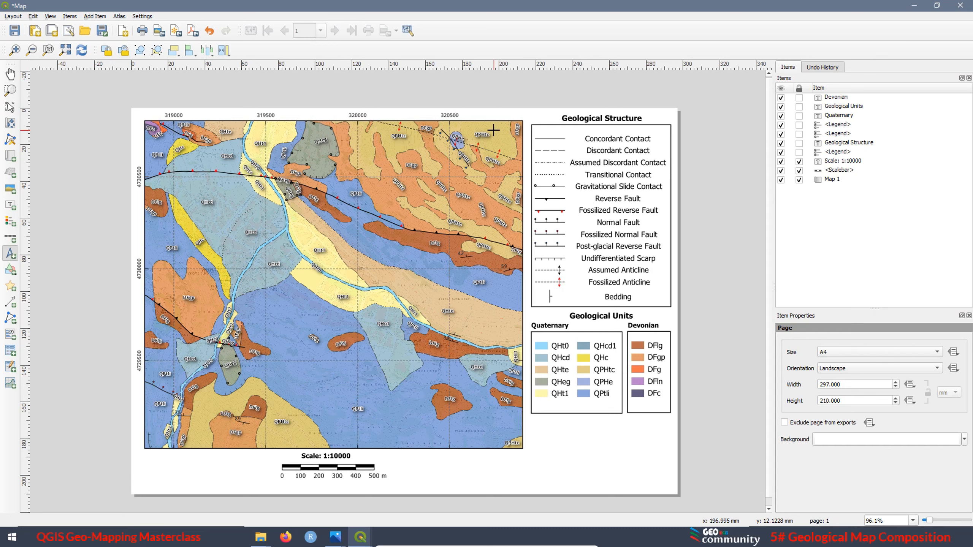
{"action": "left_click_drag", "start_coordinate": [497, 133], "coordinate": [516, 148]}
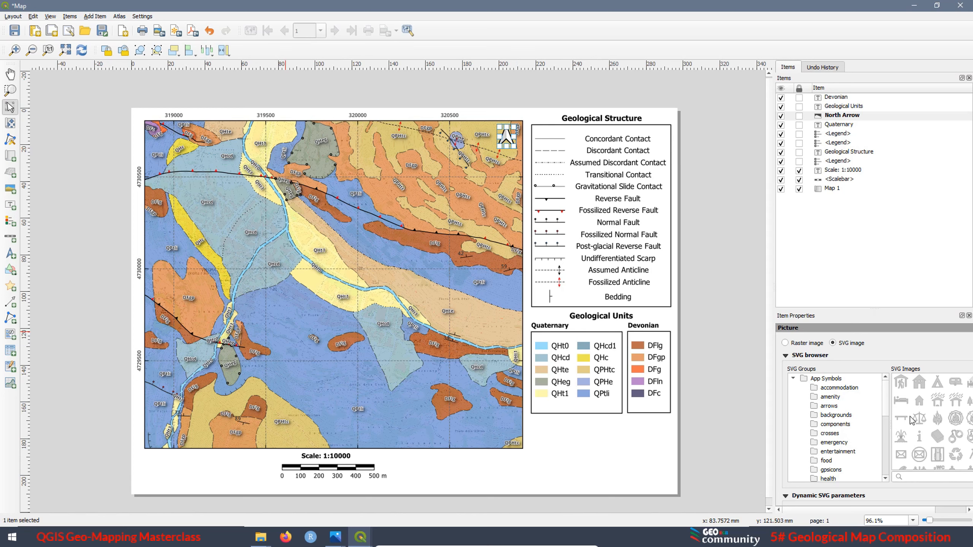
{"action": "left_click", "coordinate": [829, 406]}
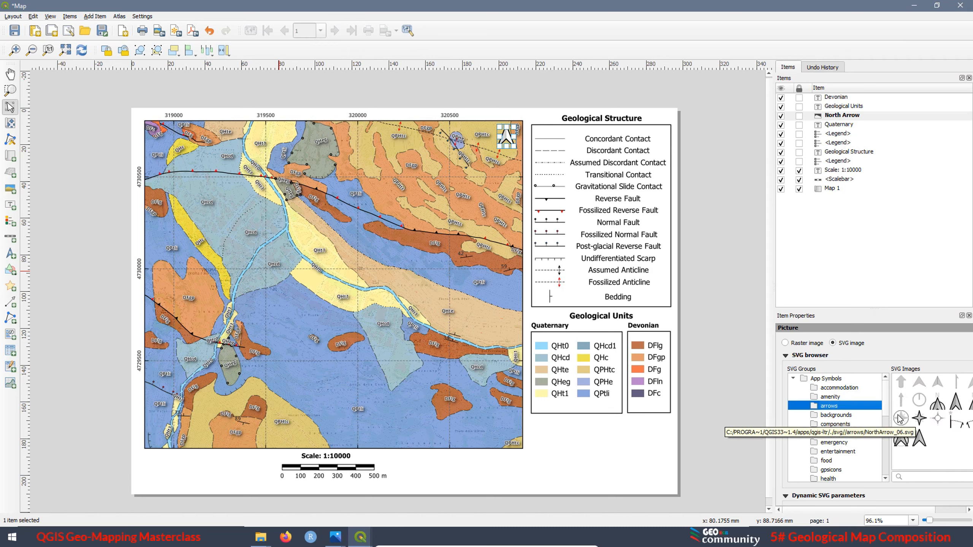
{"action": "left_click_drag", "start_coordinate": [888, 412], "coordinate": [816, 413]}
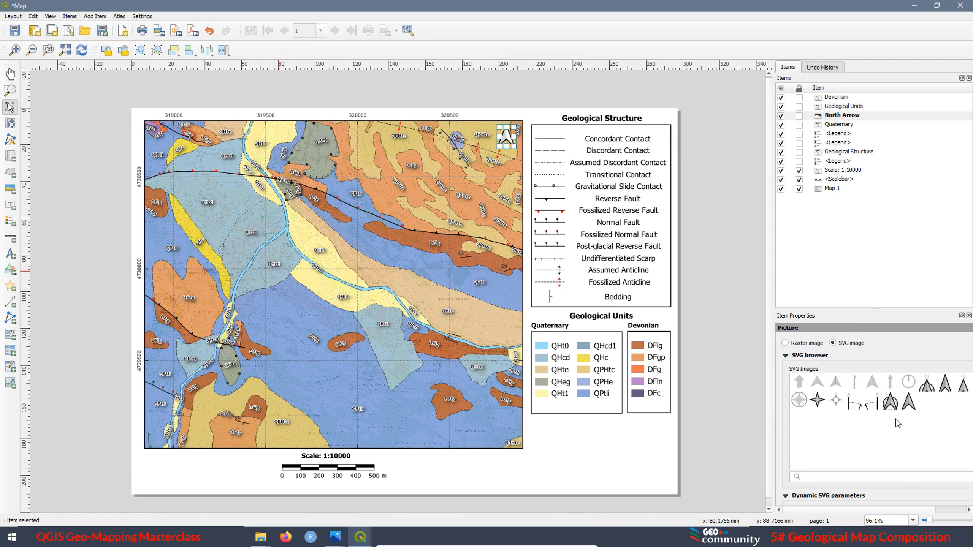
{"action": "left_click", "coordinate": [927, 386]}
{"action": "left_click", "coordinate": [785, 357]}
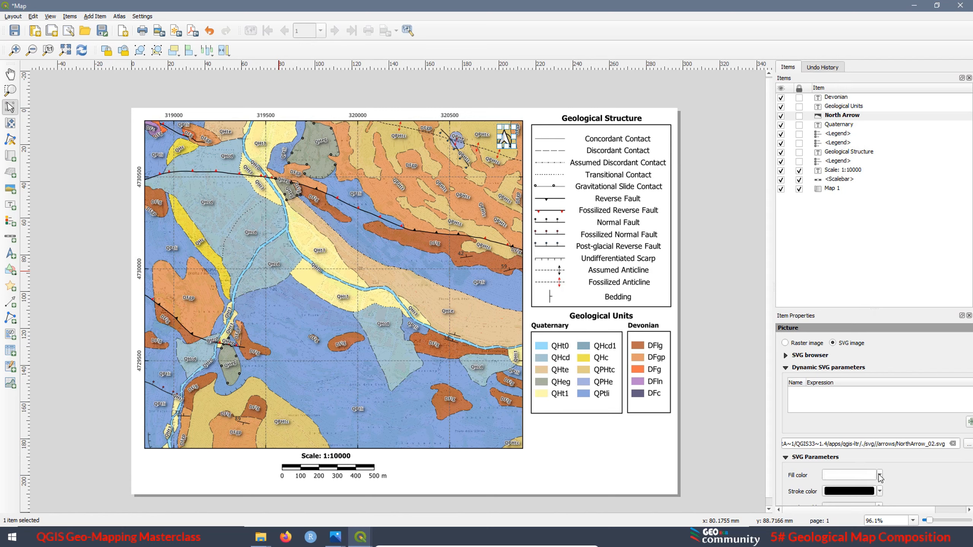
Set the north arrow's fill color to black
{"action": "left_click", "coordinate": [880, 476]}
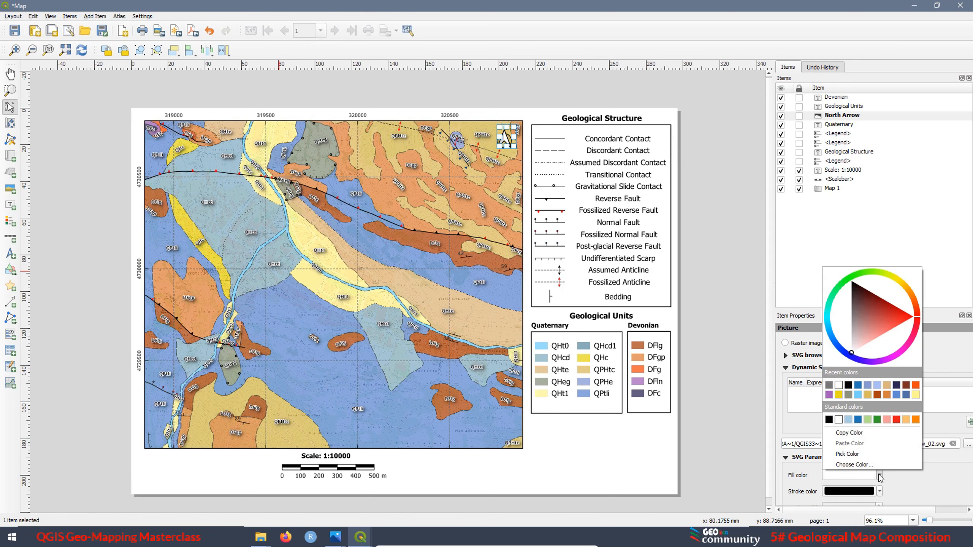
{"action": "left_click", "coordinate": [848, 385]}
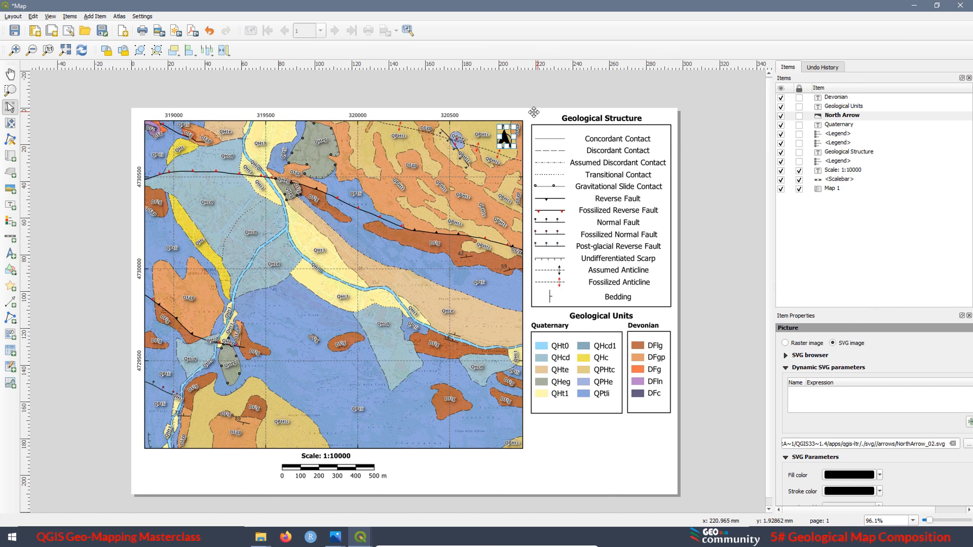
{"action": "left_click", "coordinate": [602, 462]}
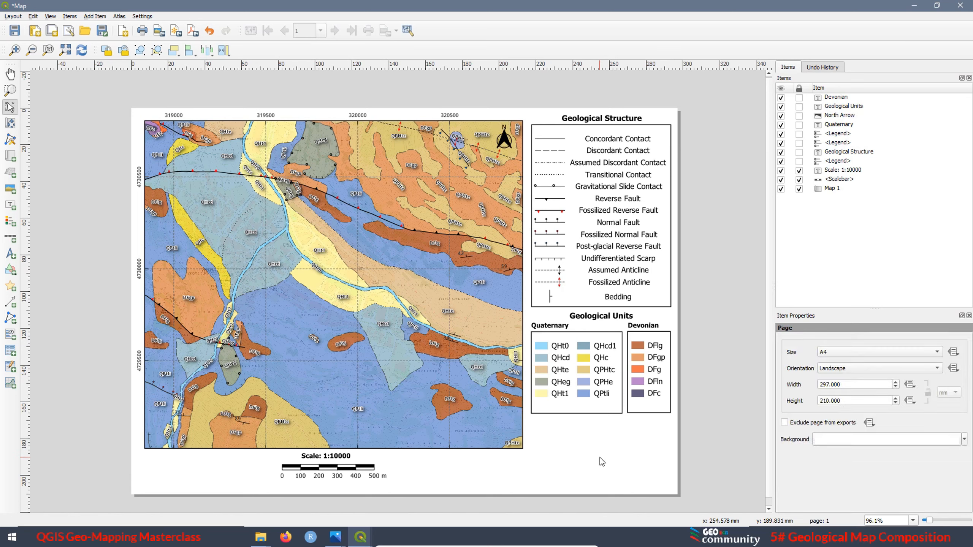
{"action": "left_click", "coordinate": [504, 138]}
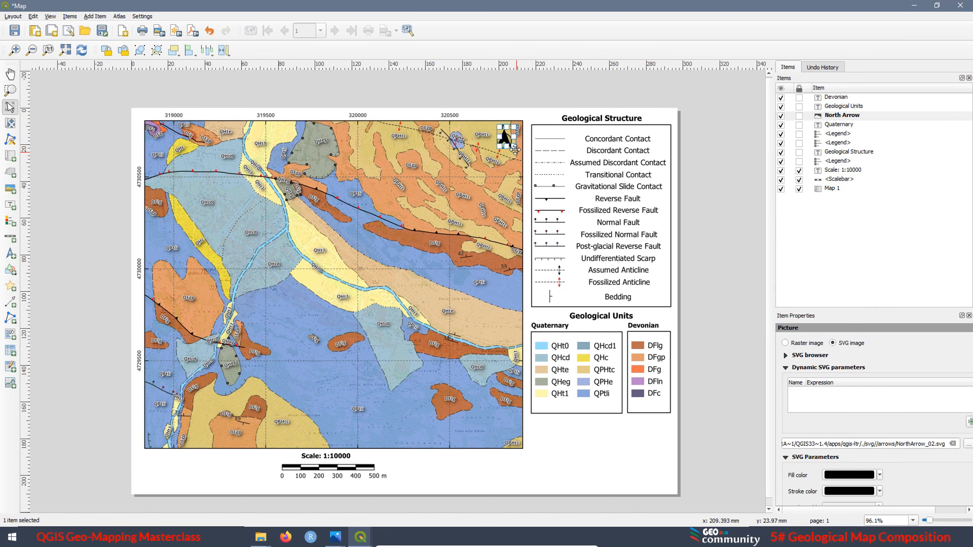
{"action": "left_click", "coordinate": [626, 450]}
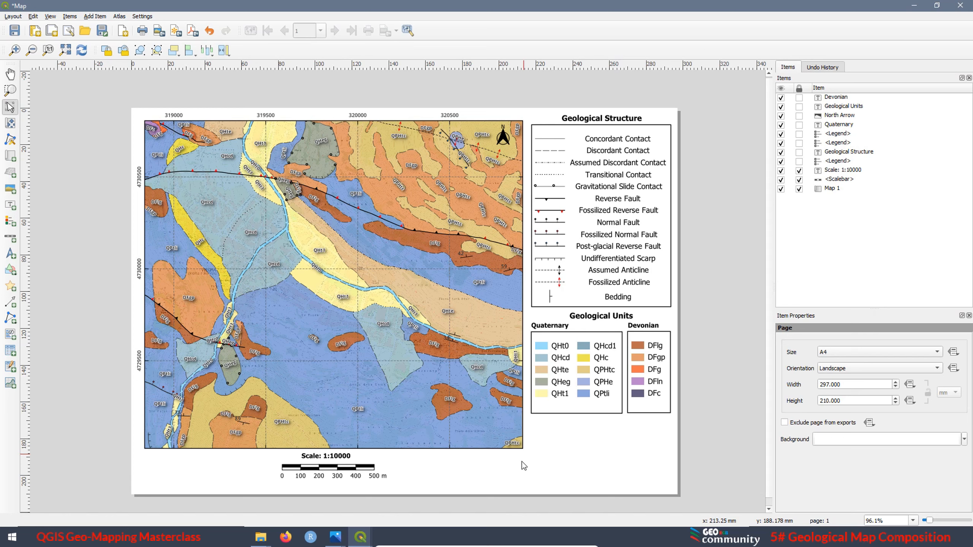
Draw a rectangle about 76 mm wide and 7 mm high below the two units legends, spanning their combined width
{"action": "left_click", "coordinate": [10, 269]}
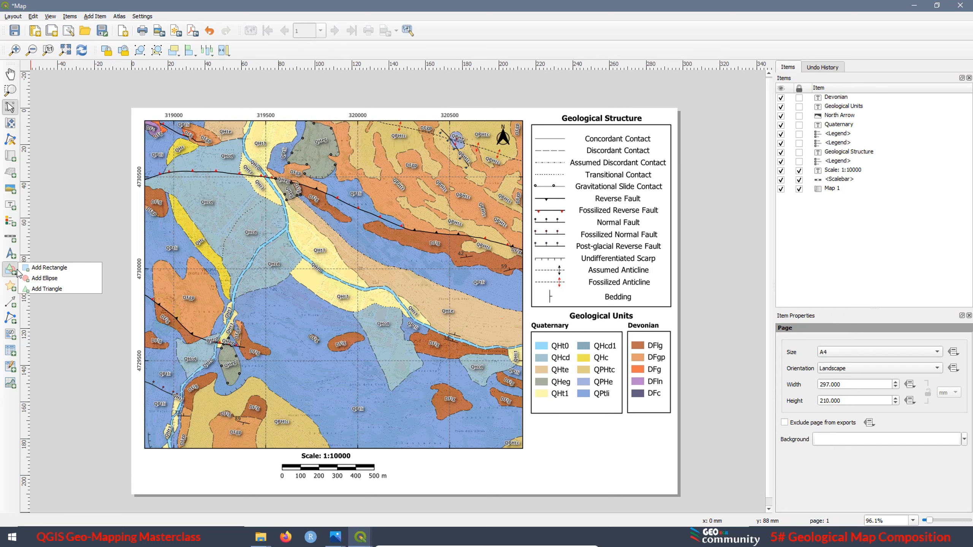
{"action": "left_click", "coordinate": [36, 269]}
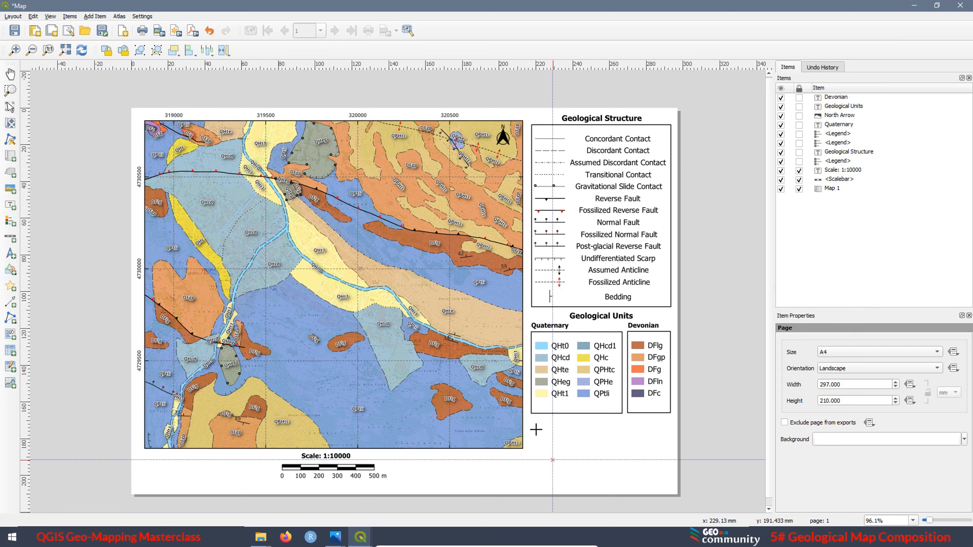
{"action": "left_click_drag", "start_coordinate": [531, 420], "coordinate": [669, 434]}
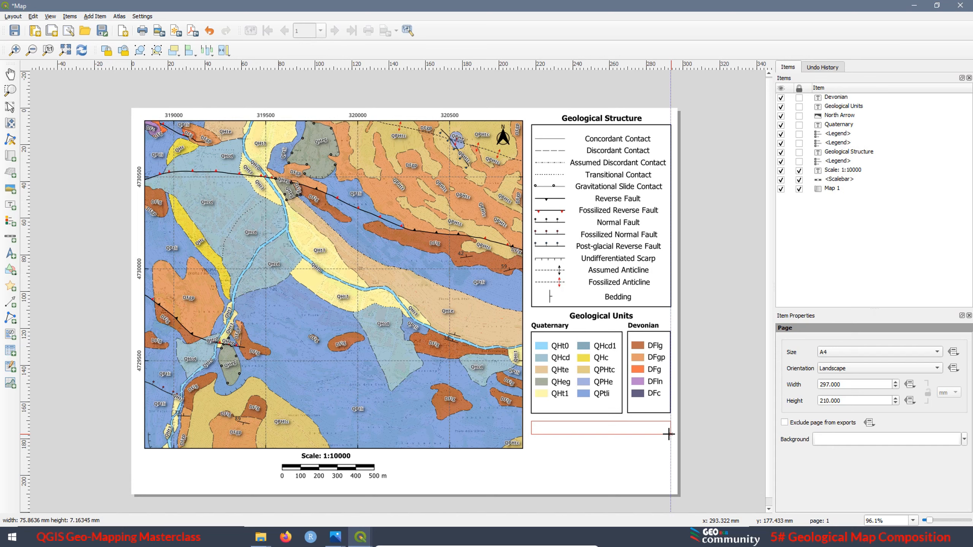
{"action": "left_click_drag", "start_coordinate": [669, 434], "coordinate": [669, 435]}
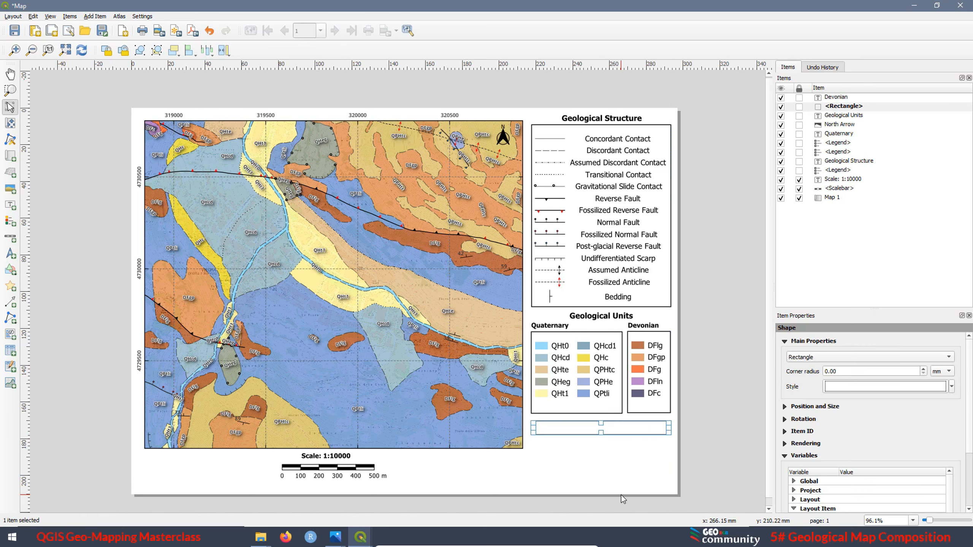
Duplicate the rectangle and place the copy directly beneath the original
{"action": "key", "text": "ctrl+c"}
{"action": "key", "text": "ctrl+v"}
{"action": "left_click_drag", "start_coordinate": [622, 498], "coordinate": [531, 441]}
Move the first rectangle above the Devonian label in the item order and lock the Devonian label
{"action": "scroll", "coordinate": [496, 442], "scroll_direction": "up", "scroll_amount": 1}
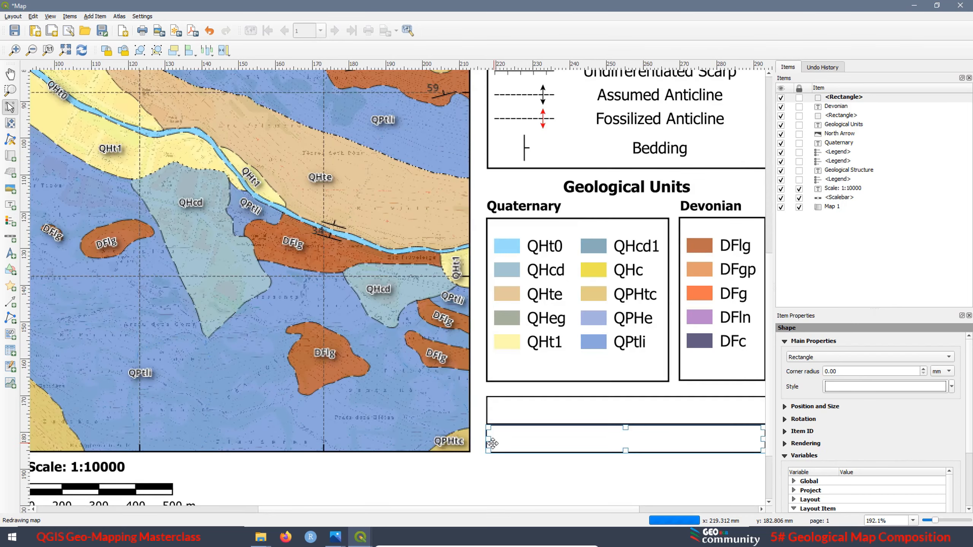
{"action": "scroll", "coordinate": [492, 444], "scroll_direction": "up", "scroll_amount": 3}
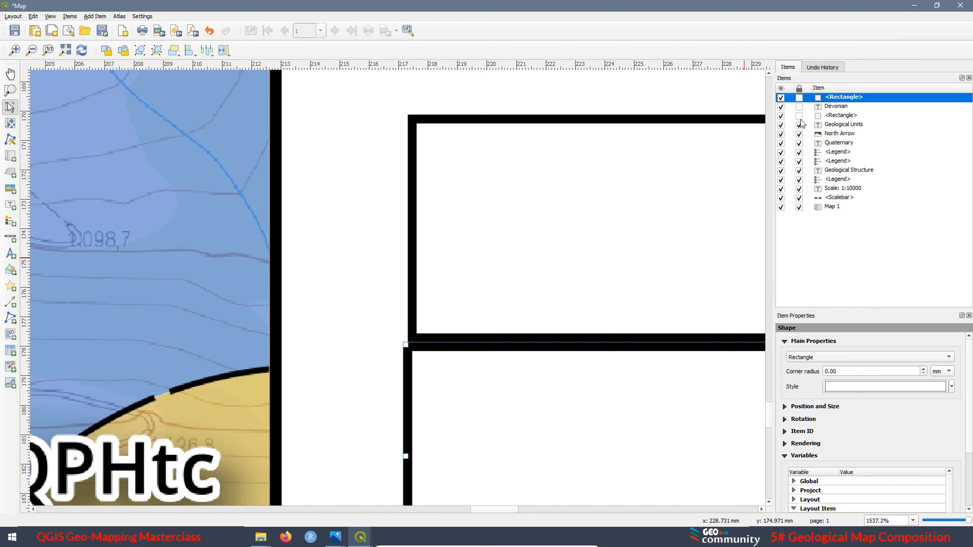
{"action": "left_click_drag", "start_coordinate": [844, 117], "coordinate": [863, 98]}
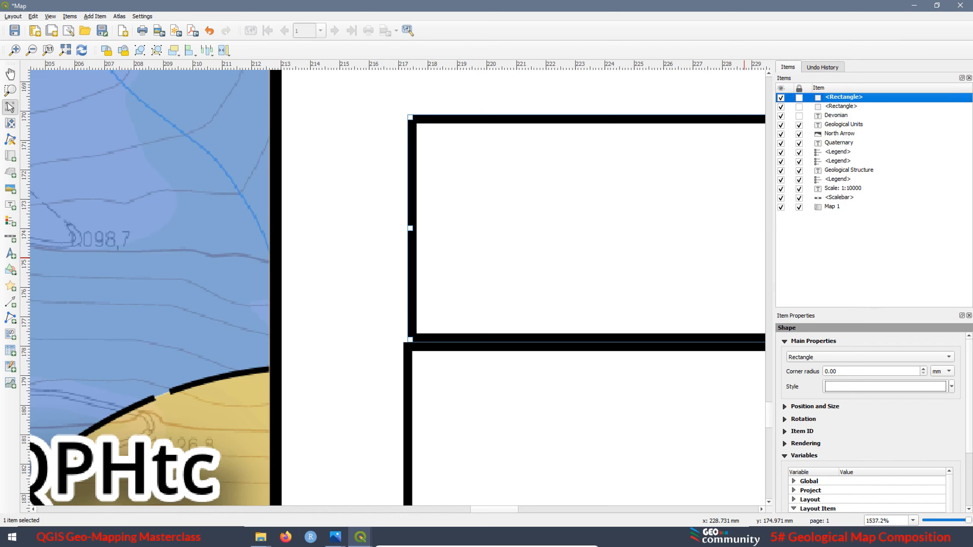
{"action": "left_click", "coordinate": [799, 116]}
Snap the lower rectangle to the upper one so their left edges align and they share a border
{"action": "left_click", "coordinate": [441, 382]}
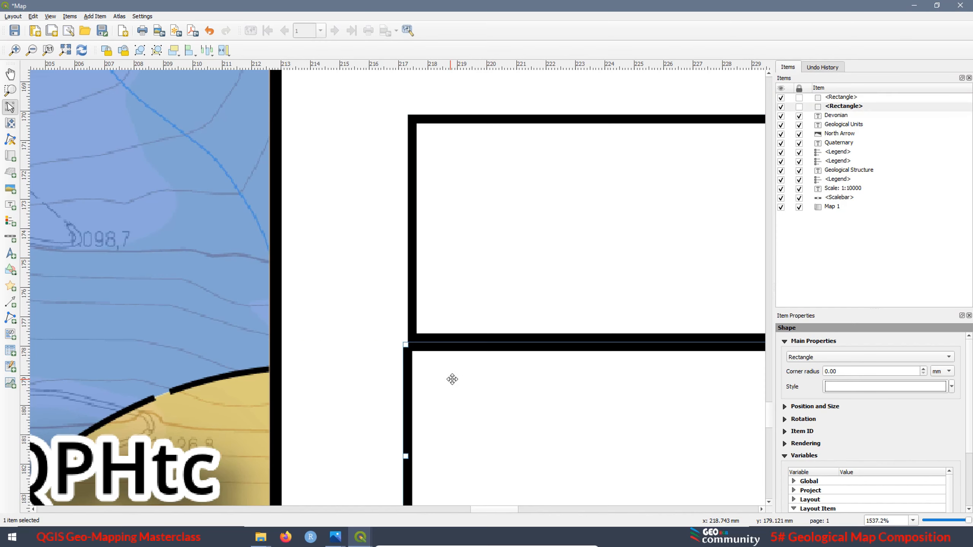
{"action": "left_click_drag", "start_coordinate": [452, 379], "coordinate": [454, 370]}
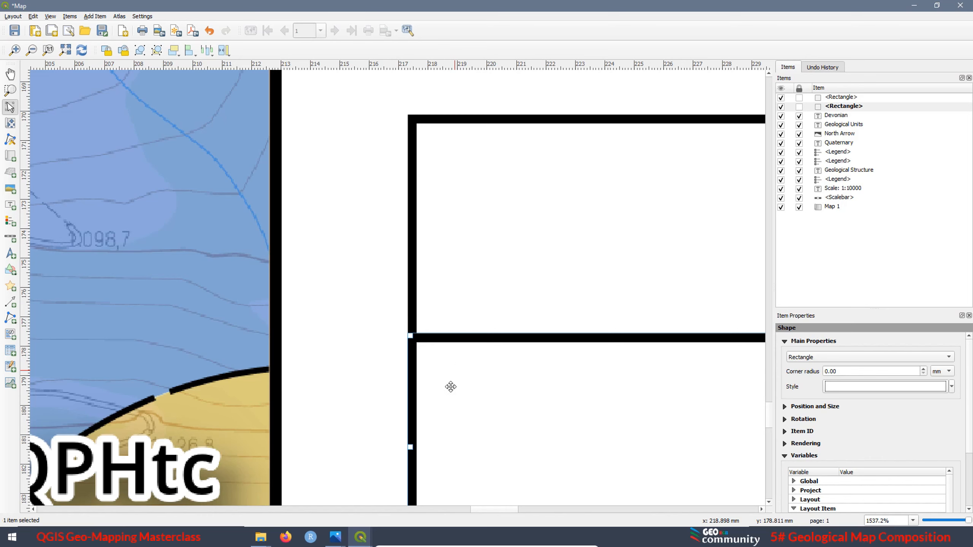
{"action": "scroll", "coordinate": [352, 364], "scroll_direction": "down", "scroll_amount": 4}
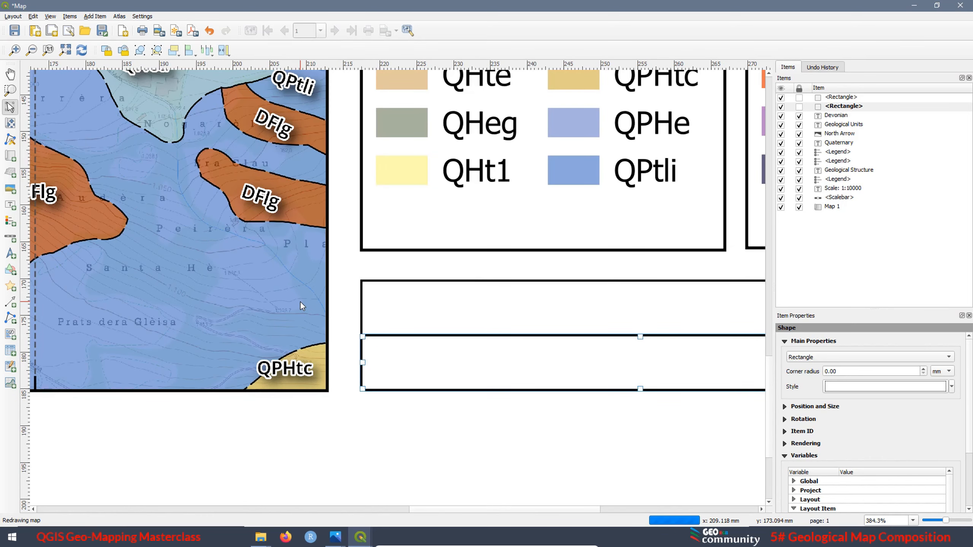
{"action": "scroll", "coordinate": [300, 302], "scroll_direction": "down", "scroll_amount": 2}
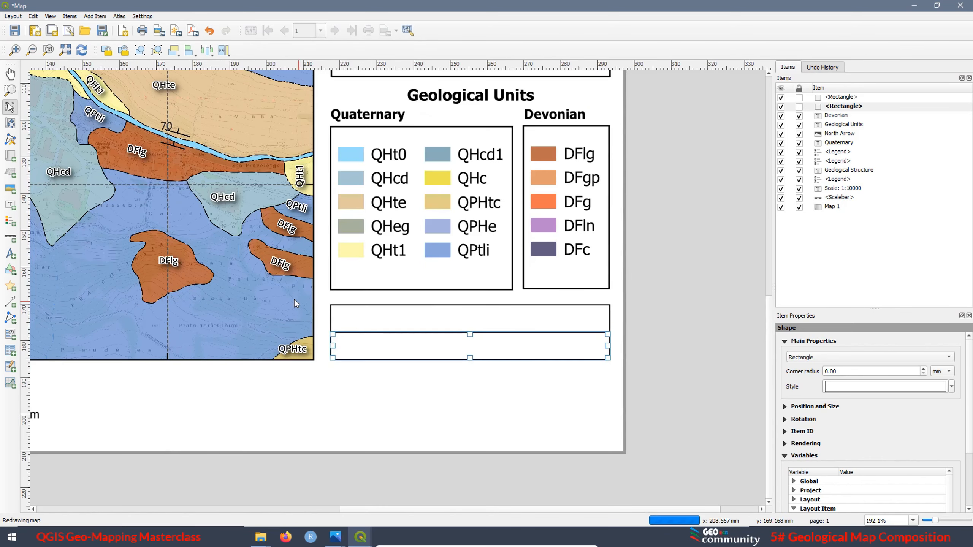
{"action": "left_click", "coordinate": [530, 415]}
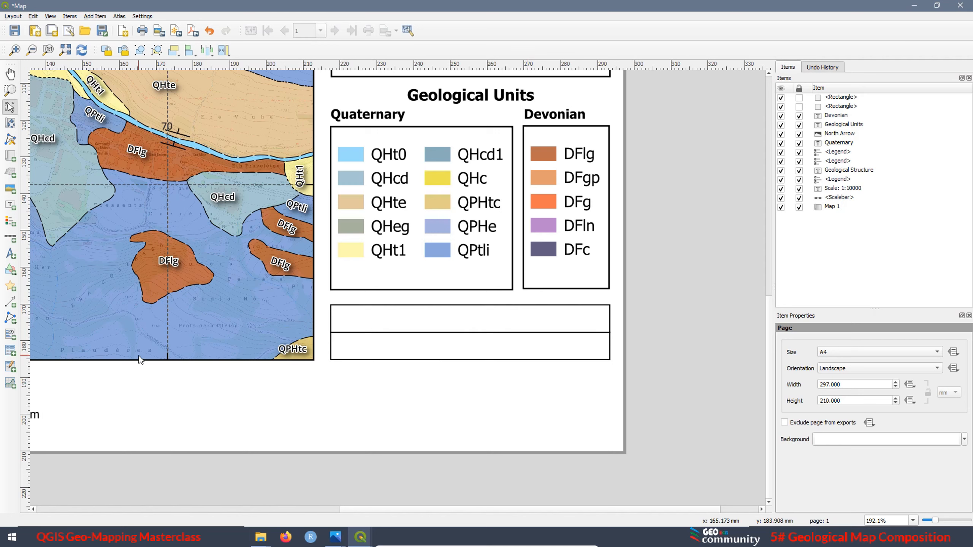
{"action": "left_click", "coordinate": [10, 221]}
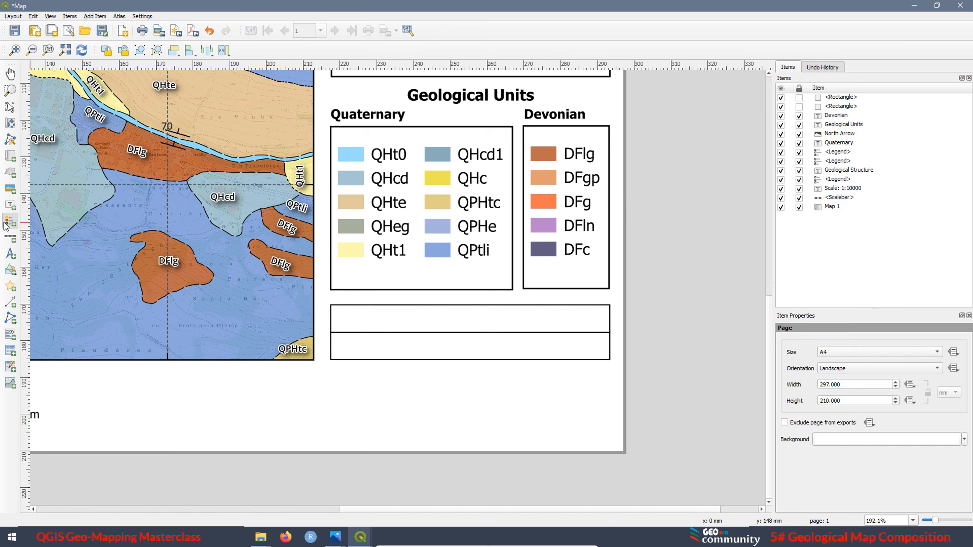
{"action": "left_click", "coordinate": [10, 270]}
{"action": "left_click", "coordinate": [49, 267]}
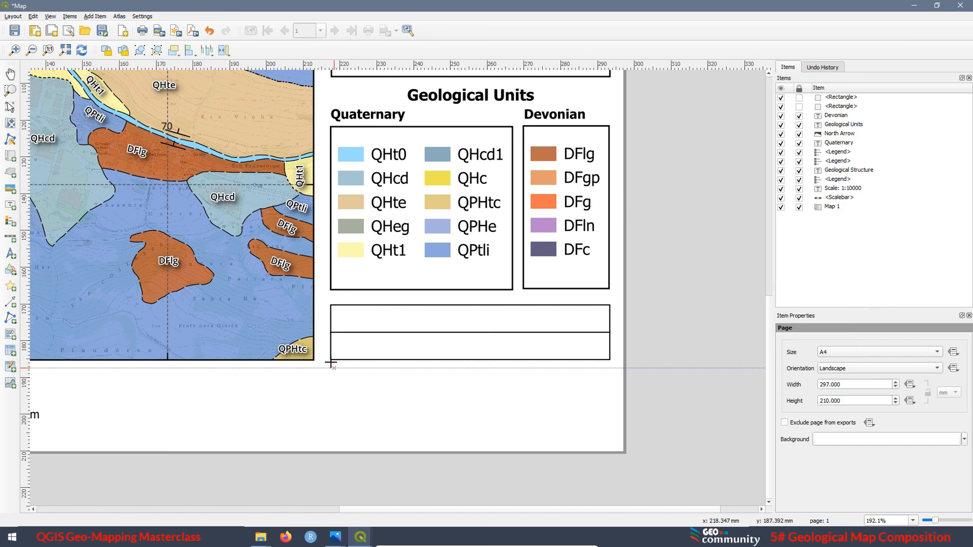
{"action": "left_click_drag", "start_coordinate": [331, 360], "coordinate": [392, 418]}
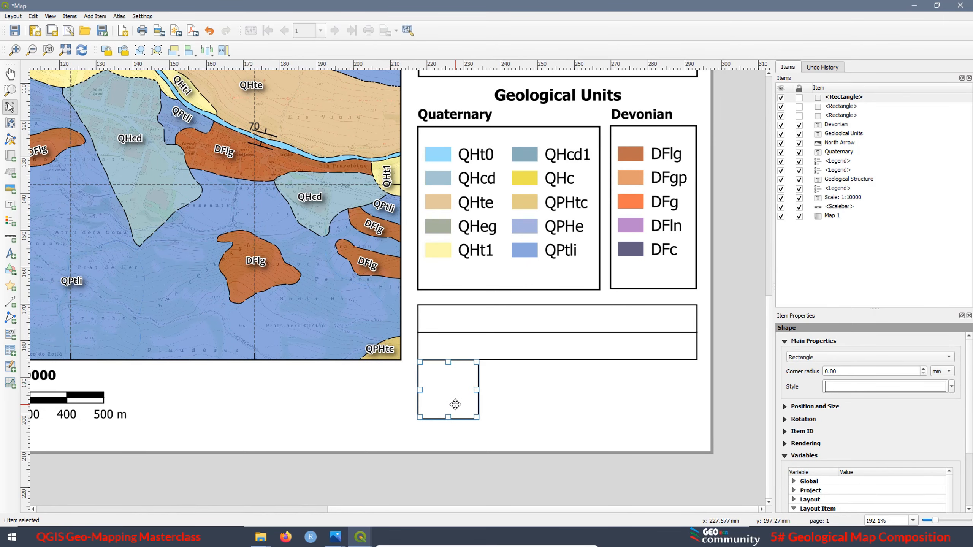
{"action": "key", "text": "Delete"}
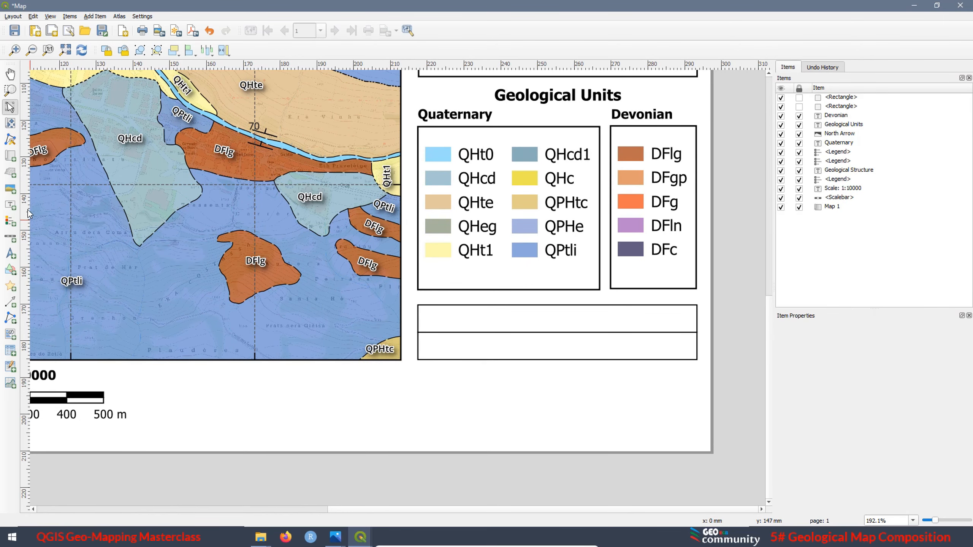
{"action": "left_click", "coordinate": [10, 270]}
{"action": "left_click", "coordinate": [37, 271]}
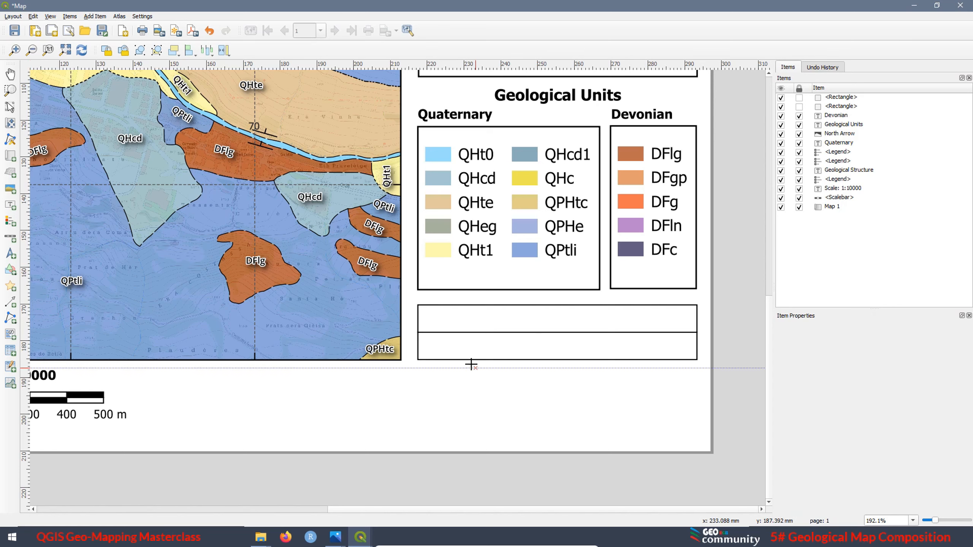
{"action": "left_click_drag", "start_coordinate": [470, 360], "coordinate": [696, 383]}
{"action": "key", "text": "Delete"}
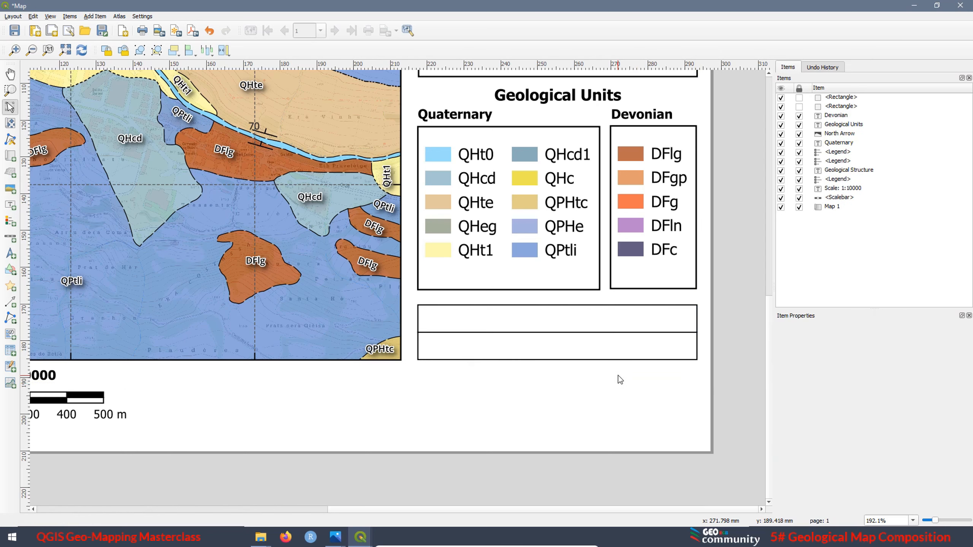
Paste a copy of the full-width rectangle and snap it directly beneath the second one with left edges aligned
{"action": "left_click", "coordinate": [572, 350]}
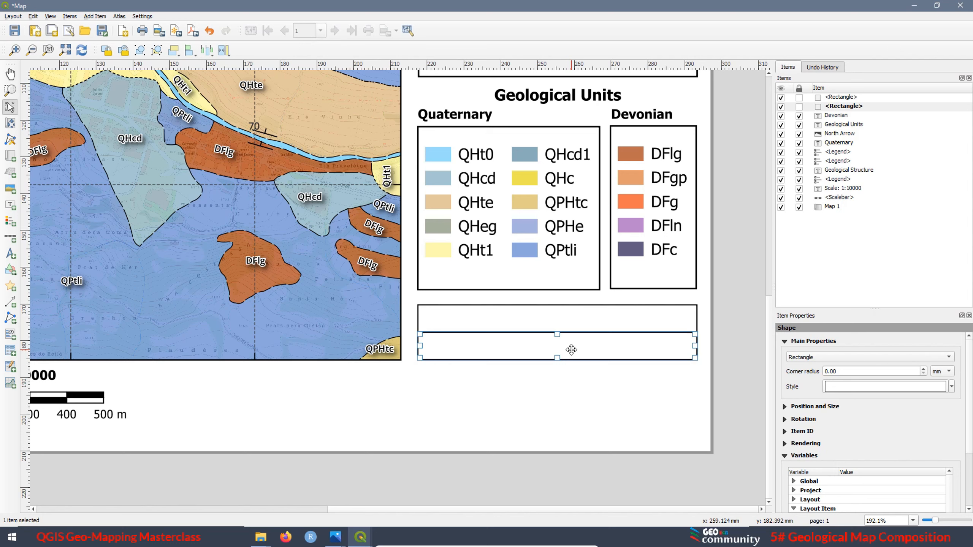
{"action": "key", "text": "ctrl+v"}
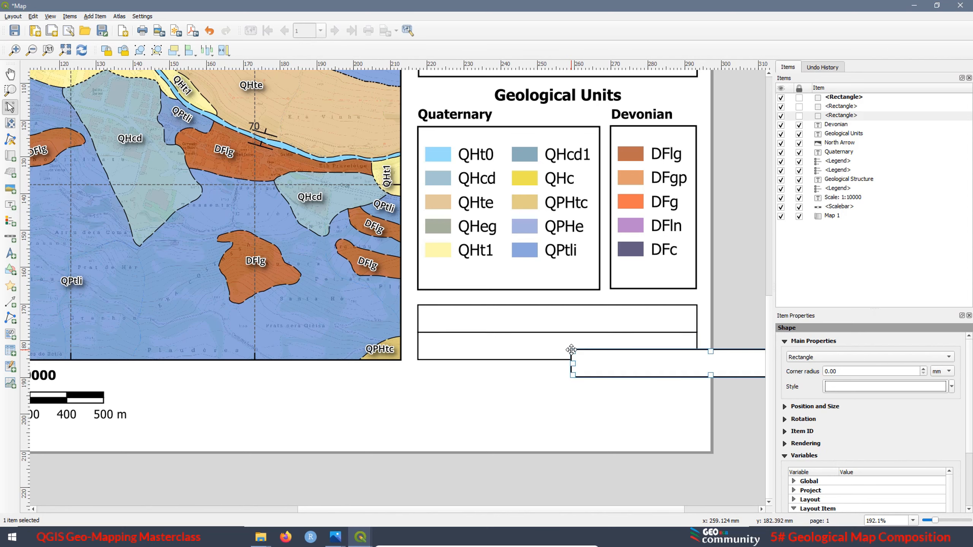
{"action": "left_click_drag", "start_coordinate": [638, 377], "coordinate": [481, 394]}
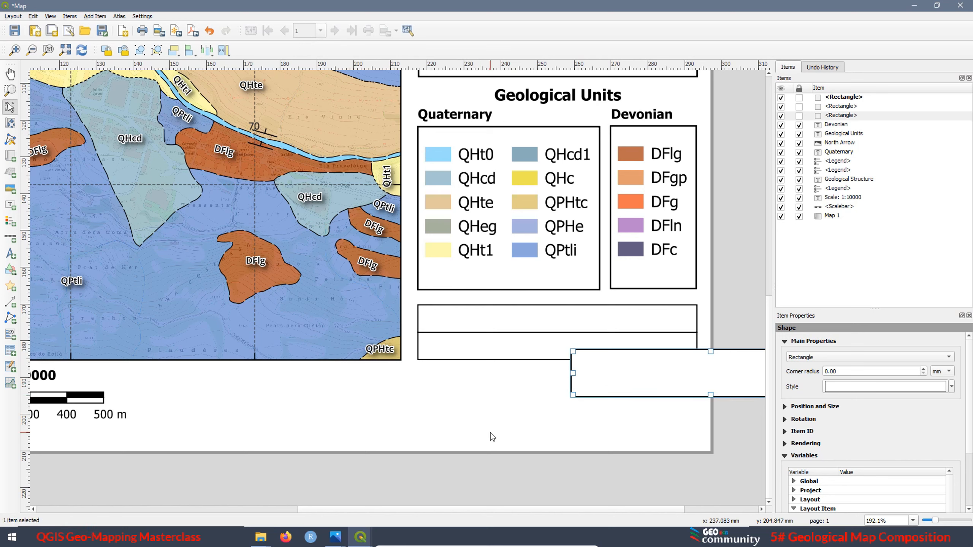
{"action": "key", "text": "ctrl+z"}
{"action": "left_click_drag", "start_coordinate": [651, 363], "coordinate": [498, 372]}
{"action": "scroll", "coordinate": [419, 366], "scroll_direction": "up", "scroll_amount": 2}
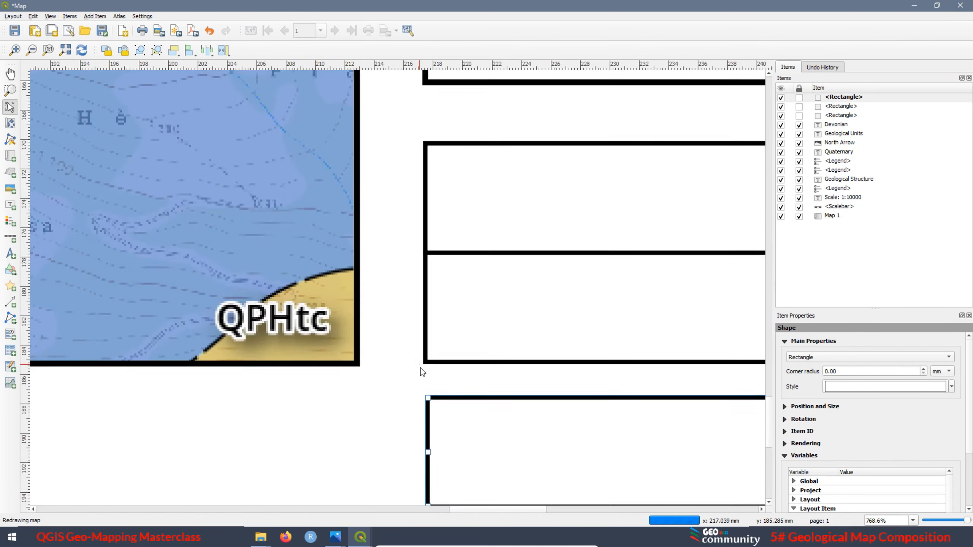
{"action": "scroll", "coordinate": [420, 368], "scroll_direction": "up", "scroll_amount": 1}
{"action": "left_click_drag", "start_coordinate": [474, 443], "coordinate": [472, 378]}
{"action": "left_click_drag", "start_coordinate": [472, 376], "coordinate": [473, 373]}
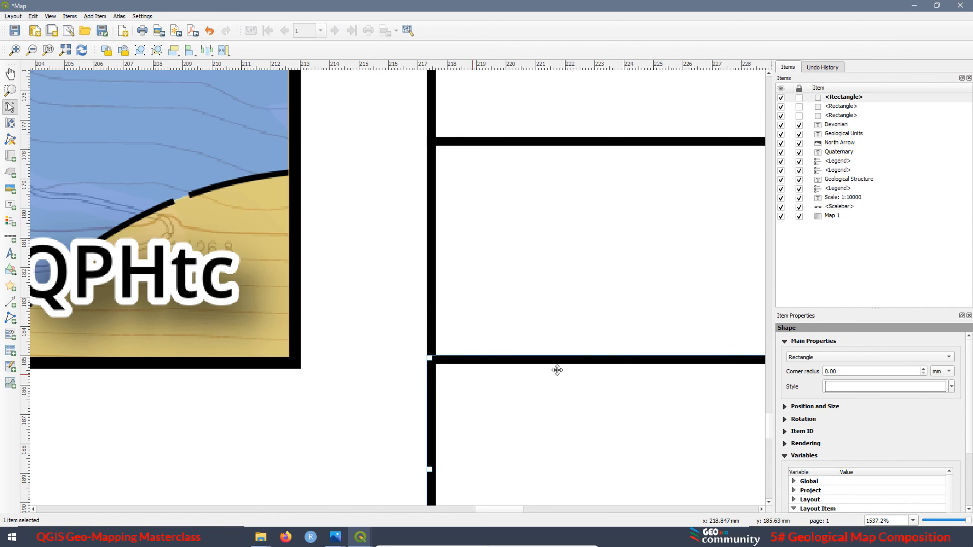
{"action": "scroll", "coordinate": [266, 271], "scroll_direction": "down", "scroll_amount": 2}
{"action": "scroll", "coordinate": [266, 271], "scroll_direction": "down", "scroll_amount": 1}
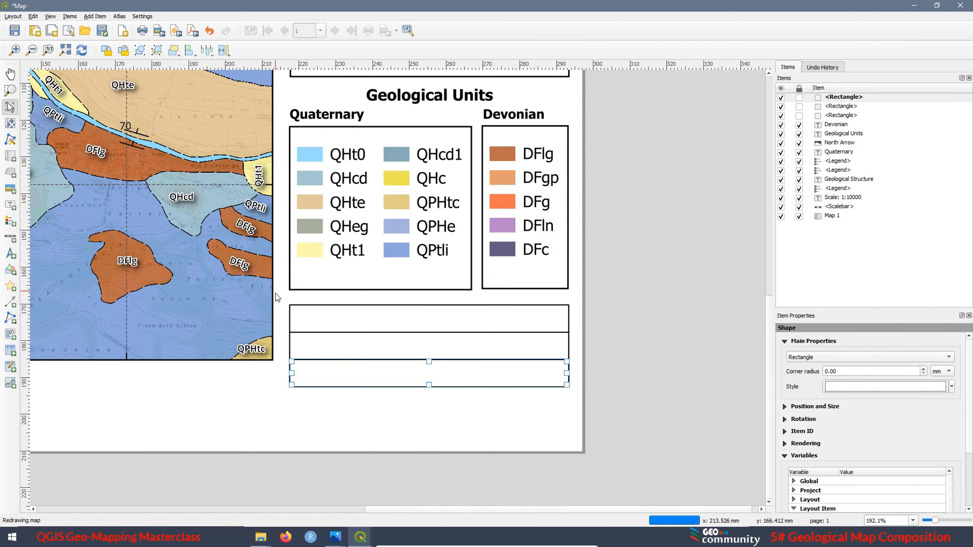
Shorten the third rectangle from its left side to about 60 mm wide, keeping its right edge aligned
{"action": "left_click_drag", "start_coordinate": [291, 372], "coordinate": [359, 377]}
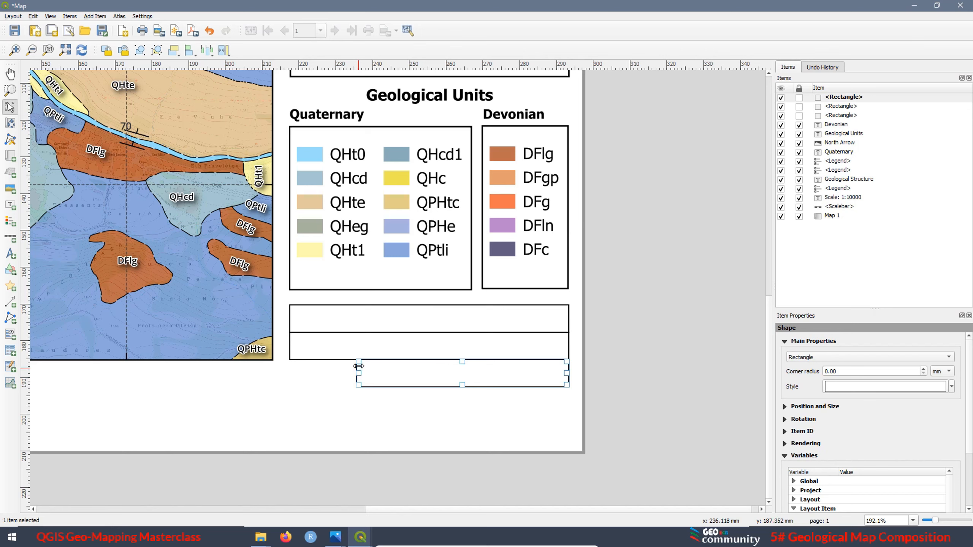
{"action": "left_click_drag", "start_coordinate": [358, 373], "coordinate": [348, 373]}
{"action": "left_click", "coordinate": [370, 402]}
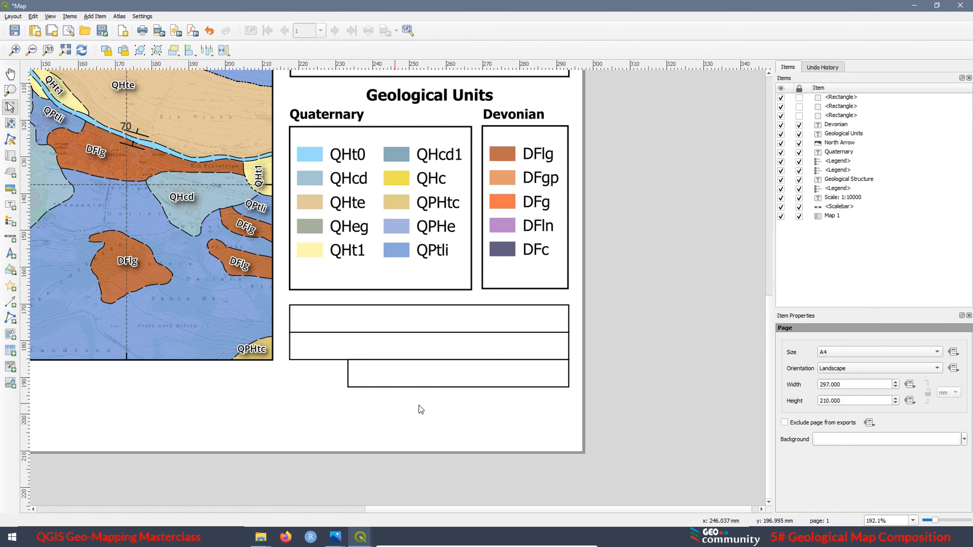
Paste two copies of the shortened rectangle and stack them directly beneath it with shared borders
{"action": "key", "text": "ctrl+v"}
{"action": "scroll", "coordinate": [507, 361], "scroll_direction": "up", "scroll_amount": 1}
{"action": "left_click_drag", "start_coordinate": [651, 410], "coordinate": [249, 439]}
{"action": "scroll", "coordinate": [630, 412], "scroll_direction": "up", "scroll_amount": 2}
{"action": "left_click_drag", "start_coordinate": [625, 381], "coordinate": [673, 343]}
{"action": "scroll", "coordinate": [674, 343], "scroll_direction": "down", "scroll_amount": 3}
{"action": "key", "text": "ctrl+v"}
{"action": "left_click_drag", "start_coordinate": [550, 431], "coordinate": [490, 437]}
{"action": "scroll", "coordinate": [531, 438], "scroll_direction": "up", "scroll_amount": 1}
Draw a rectangle about 16 mm wide and 22 mm high filling the gap left of the three short rows
{"action": "left_click", "coordinate": [10, 269]}
{"action": "left_click", "coordinate": [50, 268]}
{"action": "left_click_drag", "start_coordinate": [304, 214], "coordinate": [419, 378]}
{"action": "scroll", "coordinate": [430, 259], "scroll_direction": "up", "scroll_amount": 2}
{"action": "left_click", "coordinate": [53, 263]}
{"action": "scroll", "coordinate": [53, 263], "scroll_direction": "down", "scroll_amount": 2}
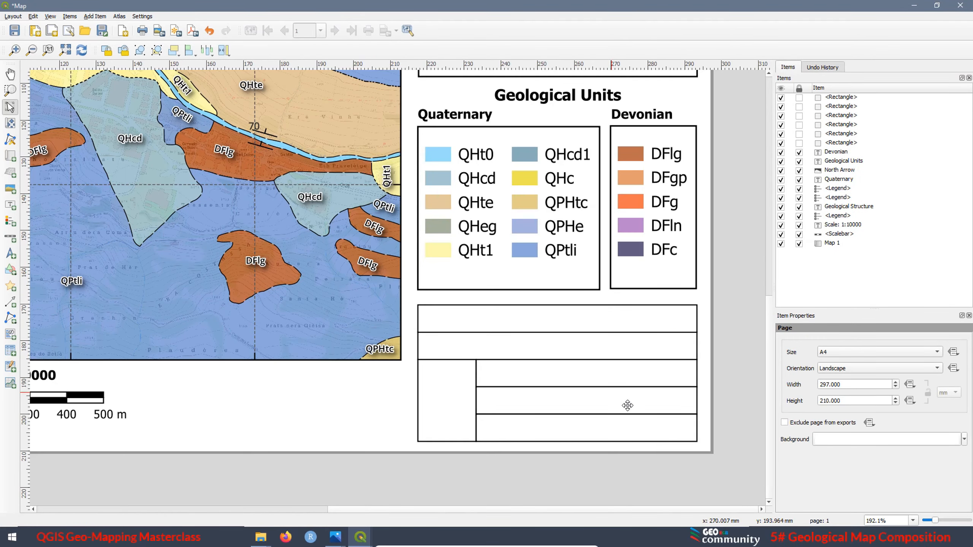
Save the layout and lock all six rectangles of the title block
{"action": "key", "text": "ctrl+s"}
{"action": "left_click", "coordinate": [799, 142]}
{"action": "left_click", "coordinate": [799, 134]}
{"action": "left_click", "coordinate": [799, 124]}
{"action": "left_click", "coordinate": [798, 115]}
{"action": "left_click", "coordinate": [799, 106]}
{"action": "left_click", "coordinate": [799, 97]}
Add a label reading "Geological Map of Vielha" in the title block's top row and set its font style to Bold
{"action": "left_click", "coordinate": [10, 205]}
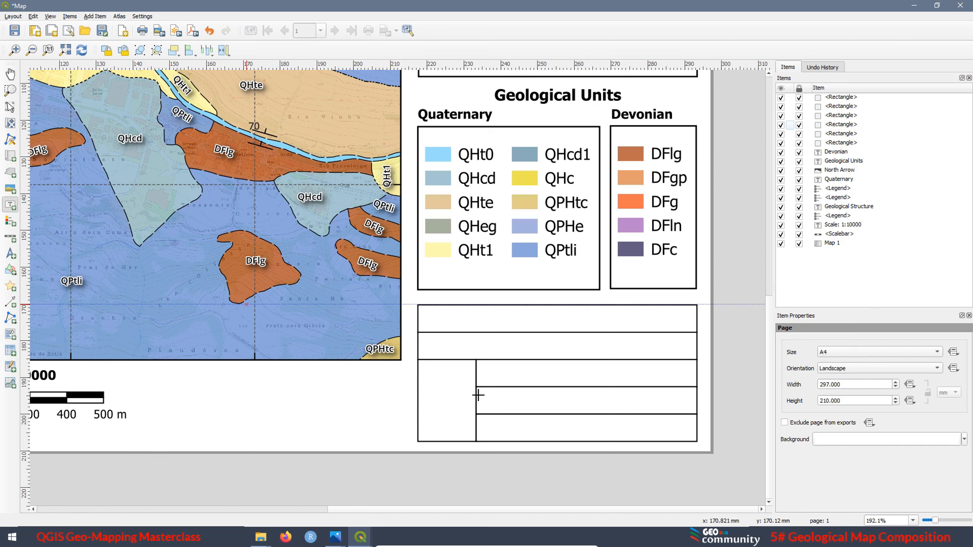
{"action": "left_click", "coordinate": [477, 318]}
{"action": "left_click", "coordinate": [550, 329]}
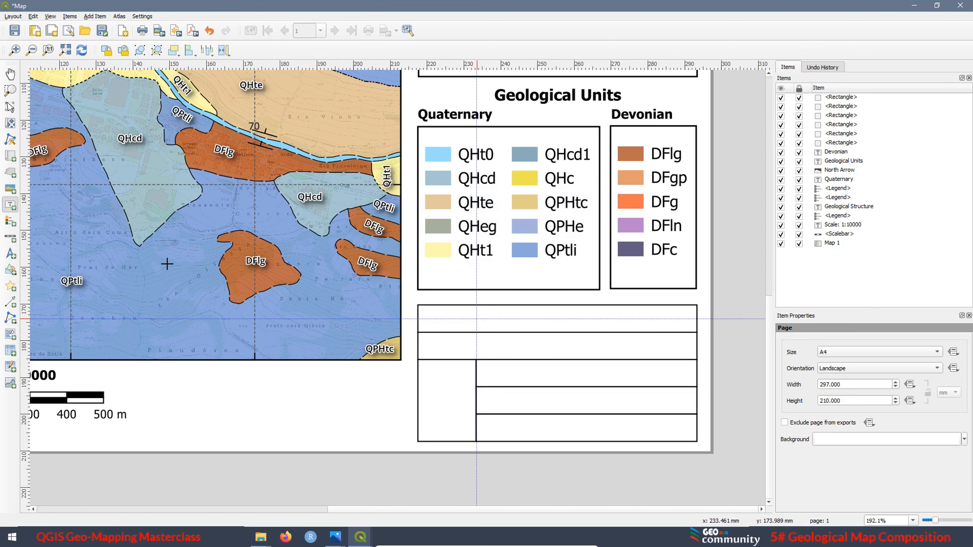
{"action": "left_click_drag", "start_coordinate": [466, 314], "coordinate": [622, 330]}
{"action": "left_click_drag", "start_coordinate": [823, 359], "coordinate": [789, 360]}
{"action": "type", "text": "Geological Map of Vielha"}
{"action": "left_click", "coordinate": [866, 487]}
{"action": "left_click", "coordinate": [870, 392]}
{"action": "left_click", "coordinate": [824, 402]}
Resize the map title label to fit its full text and reposition it within the top row
{"action": "left_click_drag", "start_coordinate": [621, 322], "coordinate": [683, 322]}
{"action": "left_click_drag", "start_coordinate": [553, 317], "coordinate": [540, 314]}
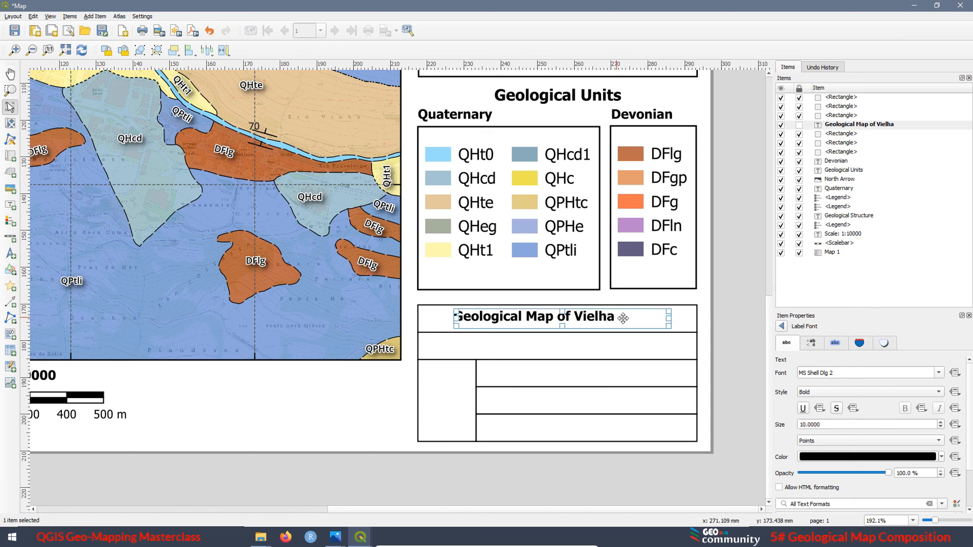
{"action": "left_click_drag", "start_coordinate": [652, 318], "coordinate": [621, 321]}
{"action": "left_click", "coordinate": [644, 316]}
Unlock the six title block rectangles and centre the map title label horizontally in the top row
{"action": "left_click", "coordinate": [799, 97]}
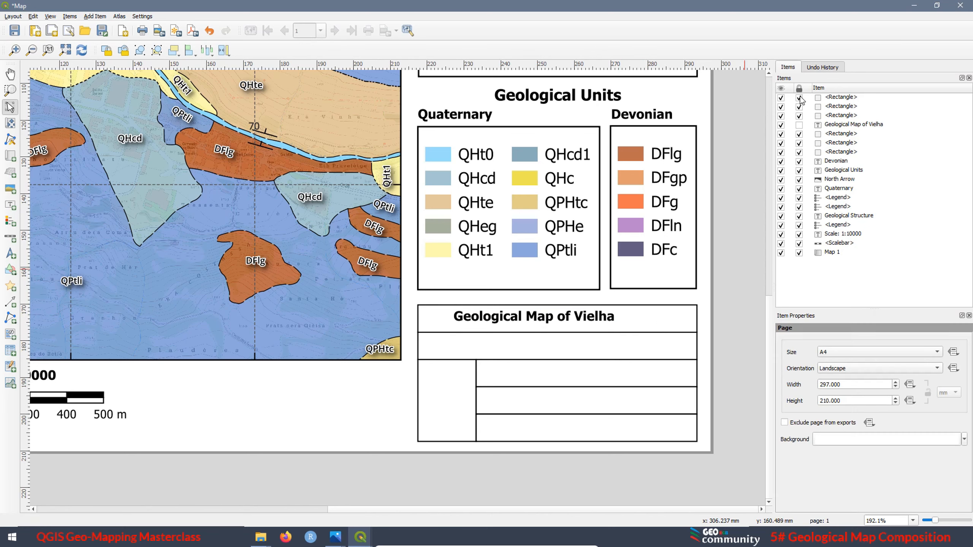
{"action": "left_click", "coordinate": [799, 106]}
{"action": "left_click", "coordinate": [799, 134]}
{"action": "left_click", "coordinate": [798, 143]}
{"action": "left_click", "coordinate": [799, 152]}
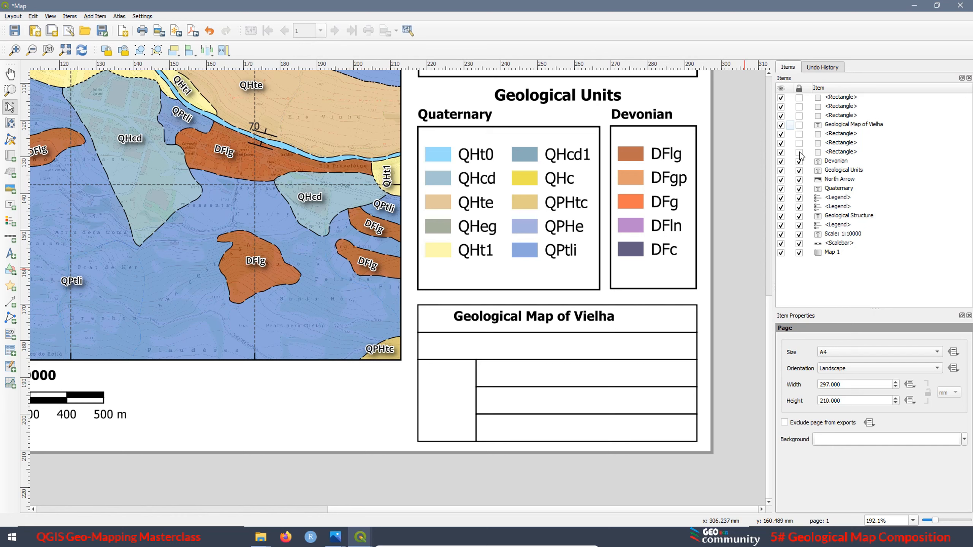
{"action": "left_click", "coordinate": [660, 318]}
Duplicate the map title label into the second row and change the copy's text to "GeoRGB Community"
{"action": "left_click", "coordinate": [505, 318]}
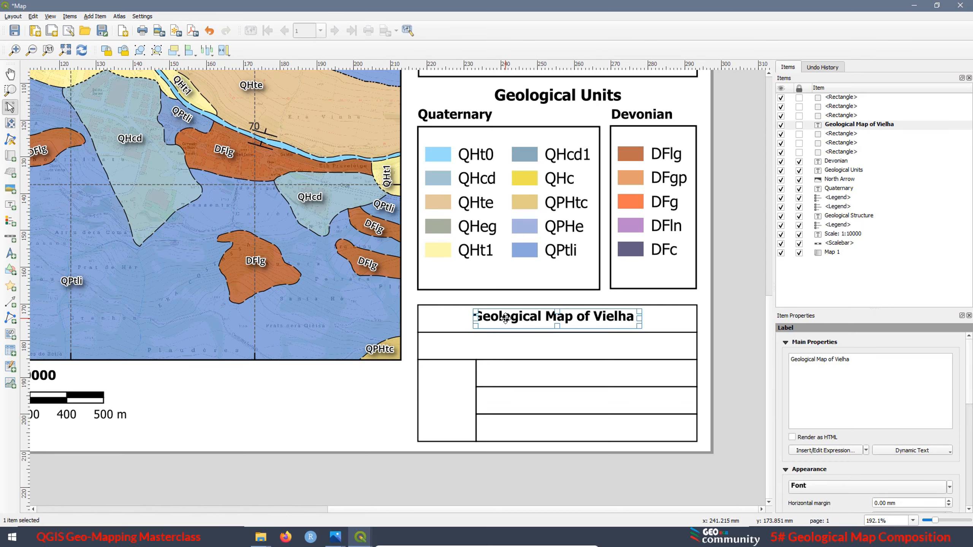
{"action": "key", "text": "ctrl+d"}
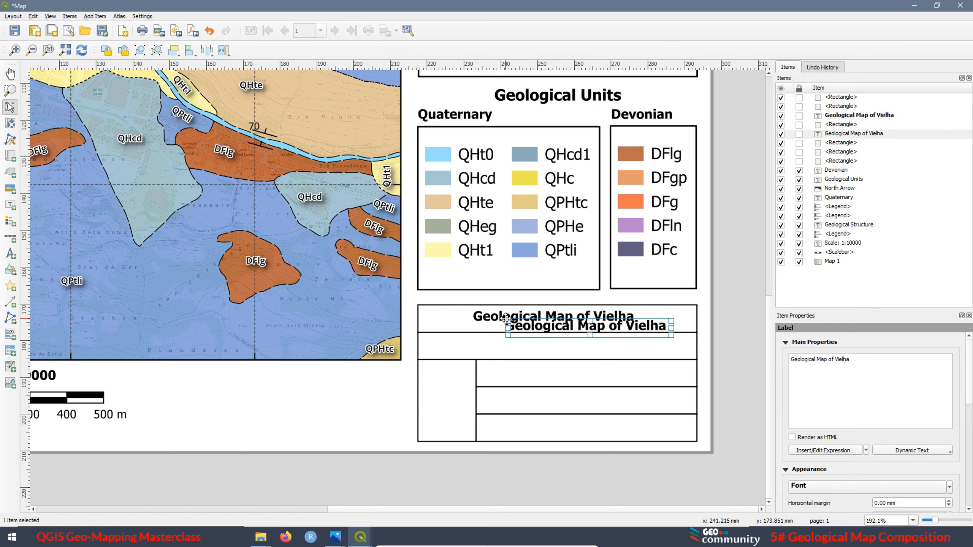
{"action": "left_click_drag", "start_coordinate": [579, 326], "coordinate": [545, 346]}
{"action": "left_click_drag", "start_coordinate": [852, 360], "coordinate": [773, 354]}
{"action": "type", "text": "Ge"}
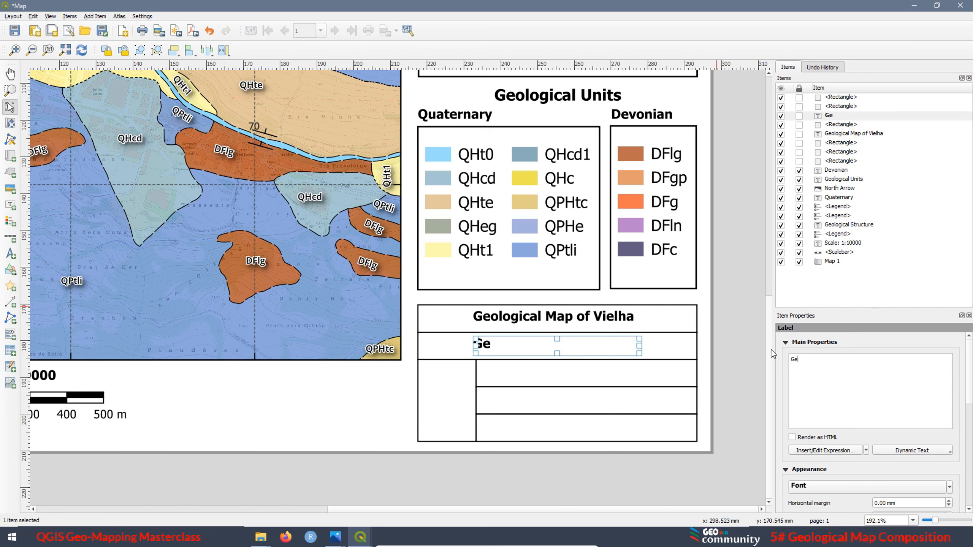
{"action": "type", "text": "oRGB Commun"}
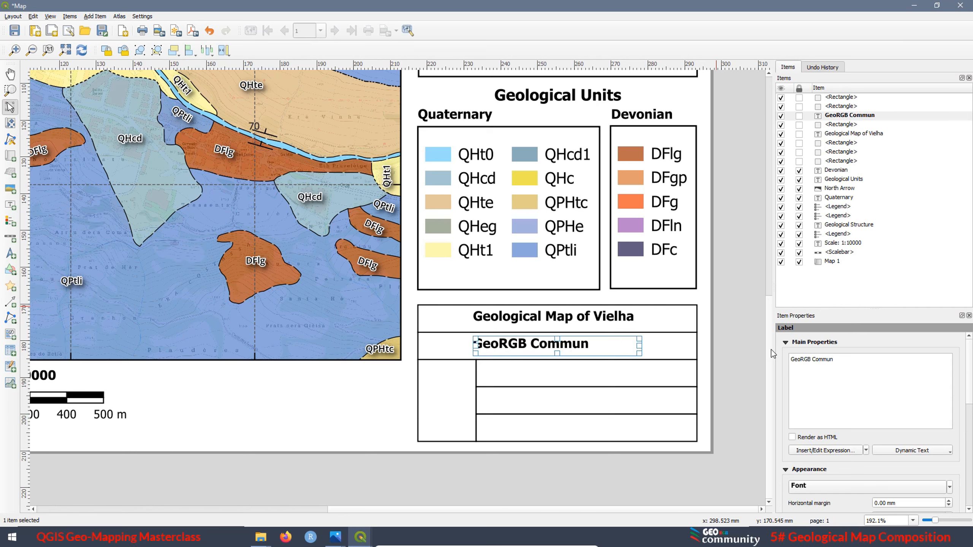
{"action": "type", "text": "ity"}
Narrow the "GeoRGB Community" label to its text and align it centrally with the second row's rectangle
{"action": "left_click_drag", "start_coordinate": [639, 346], "coordinate": [607, 346]}
{"action": "left_click", "coordinate": [651, 347], "text": "shift"}
{"action": "left_click", "coordinate": [194, 52]}
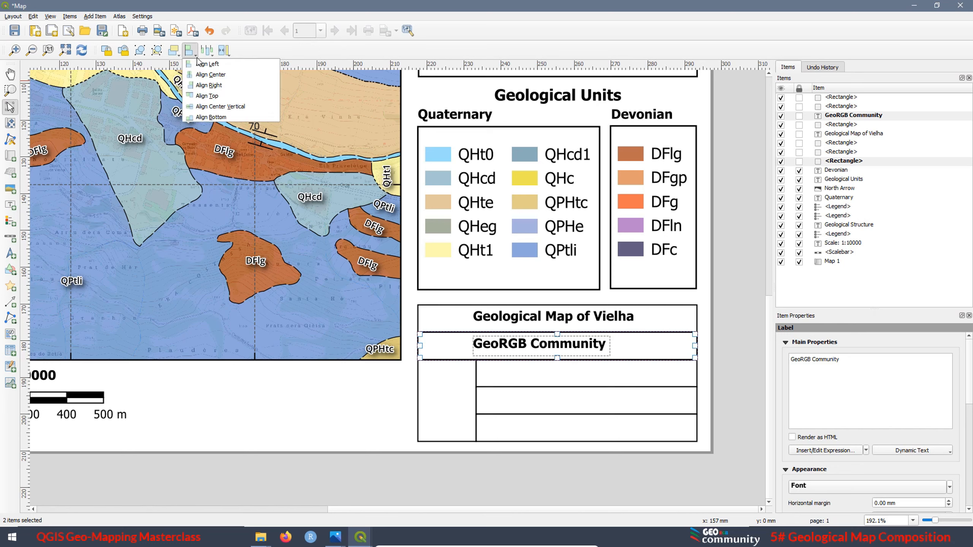
{"action": "left_click", "coordinate": [211, 75]}
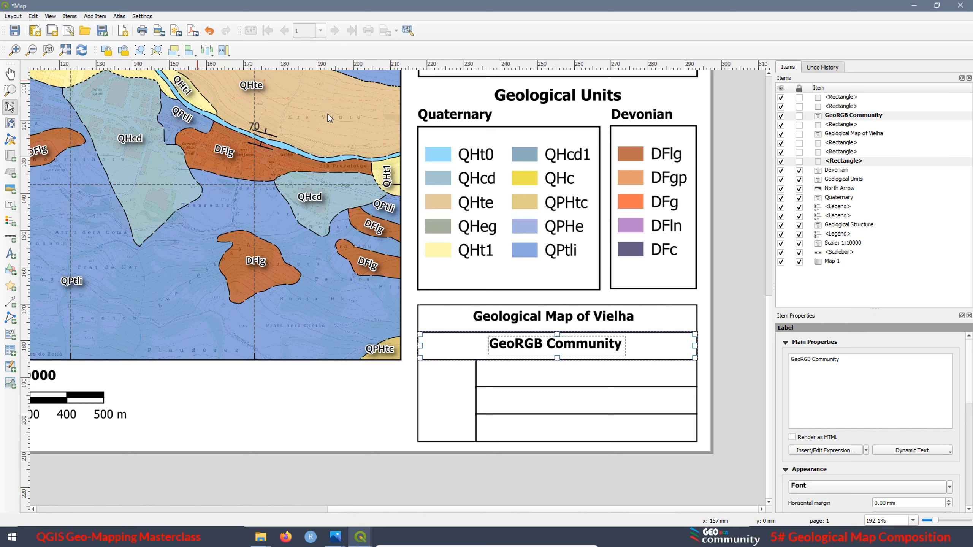
{"action": "left_click", "coordinate": [453, 476]}
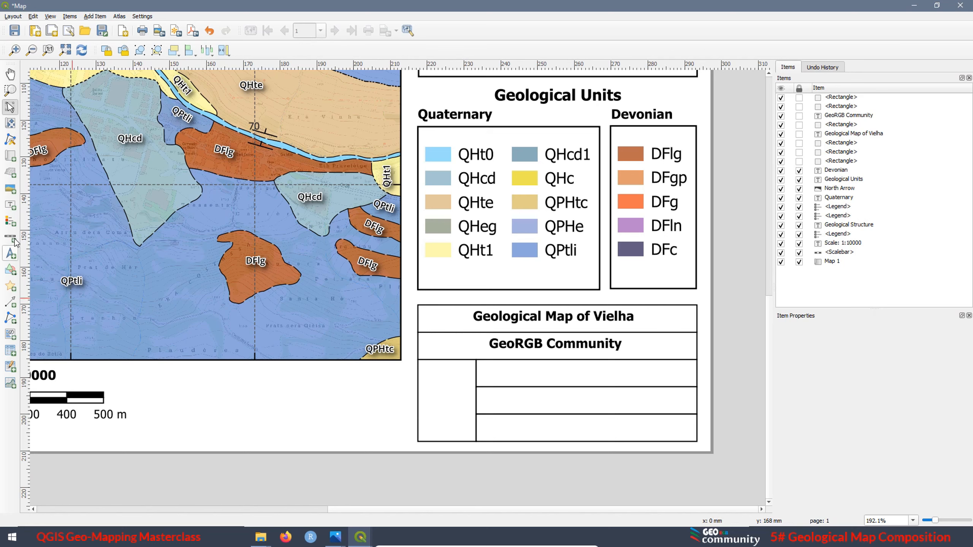
Add a label reading "Company:" at the left end of the second row
{"action": "left_click", "coordinate": [10, 205]}
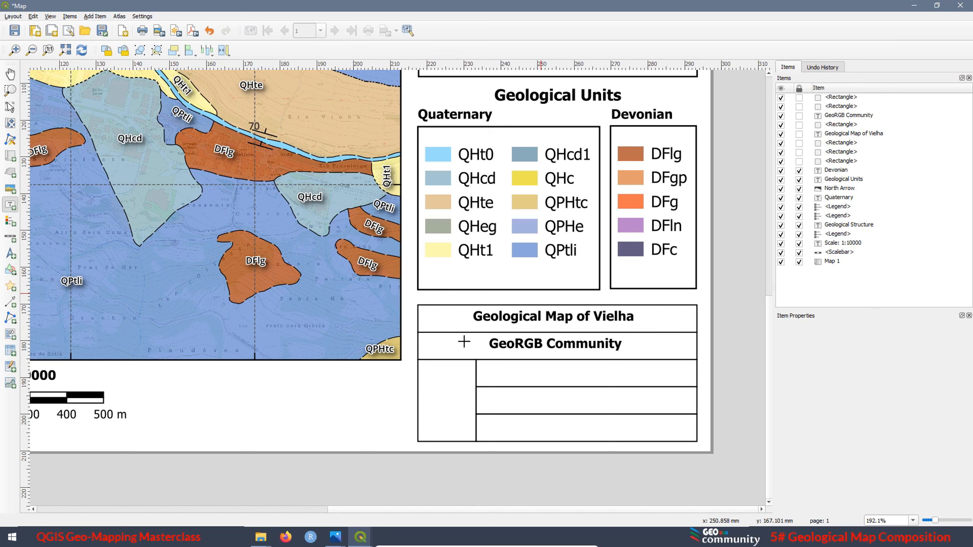
{"action": "left_click_drag", "start_coordinate": [423, 336], "coordinate": [461, 350]}
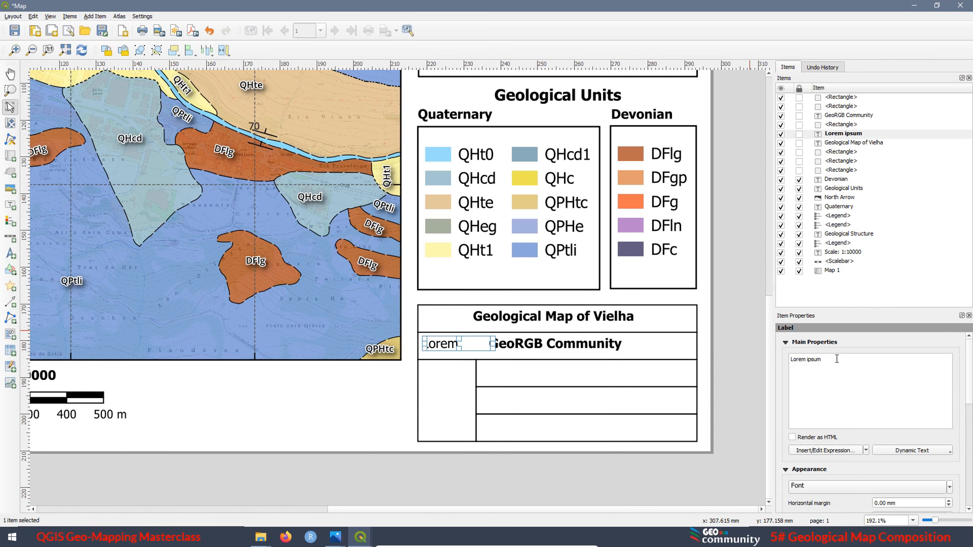
{"action": "left_click_drag", "start_coordinate": [823, 360], "coordinate": [761, 348]}
{"action": "type", "text": "Company:"}
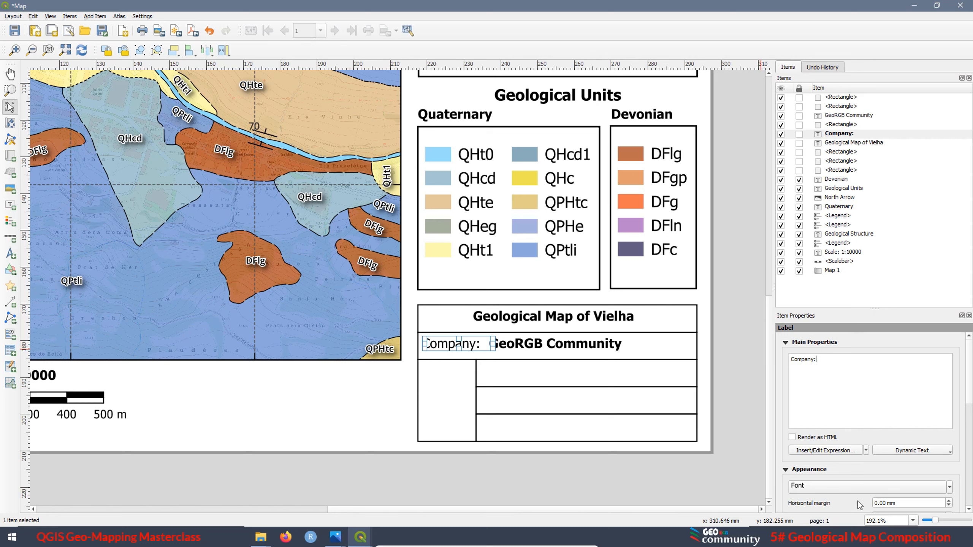
Set the "Company:" label's font size to 6 points
{"action": "left_click", "coordinate": [819, 492]}
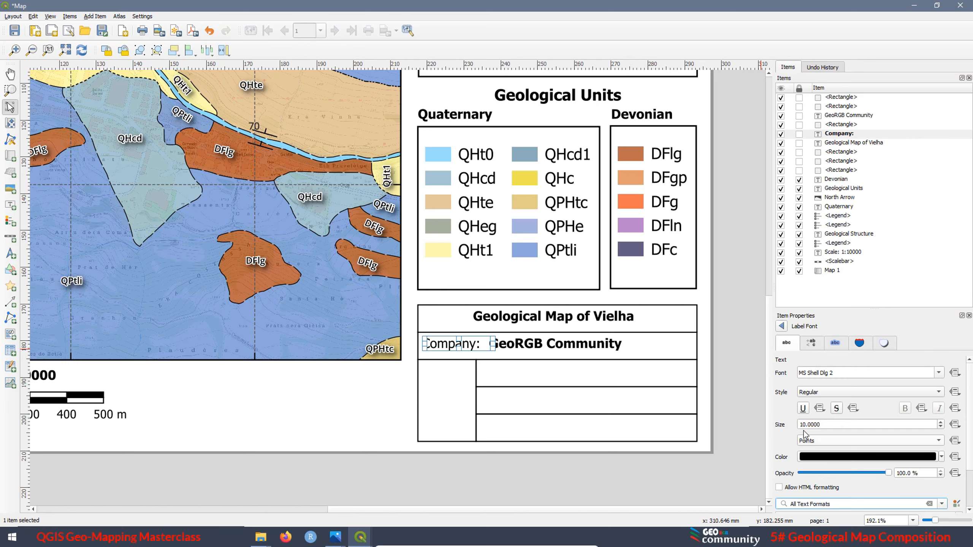
{"action": "left_click_drag", "start_coordinate": [821, 425], "coordinate": [784, 419]}
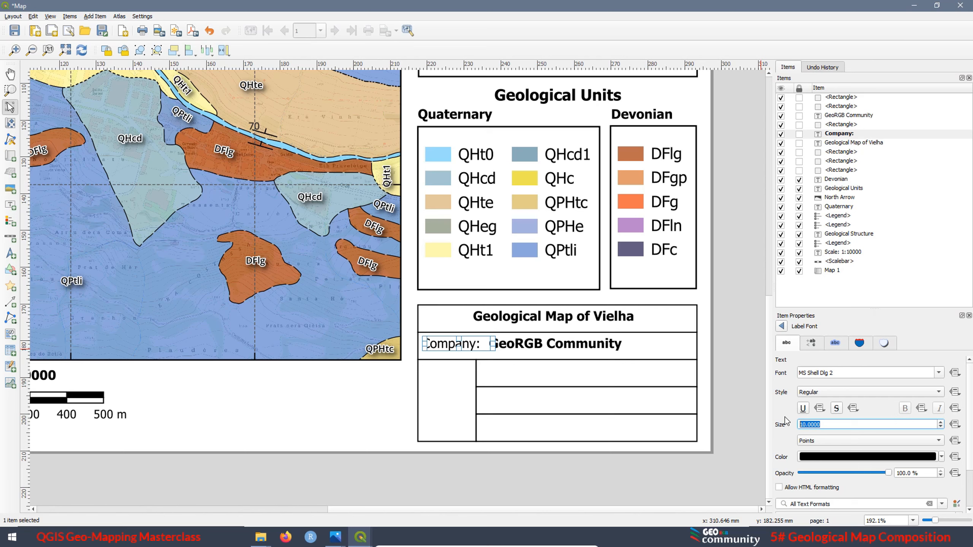
{"action": "type", "text": "8"}
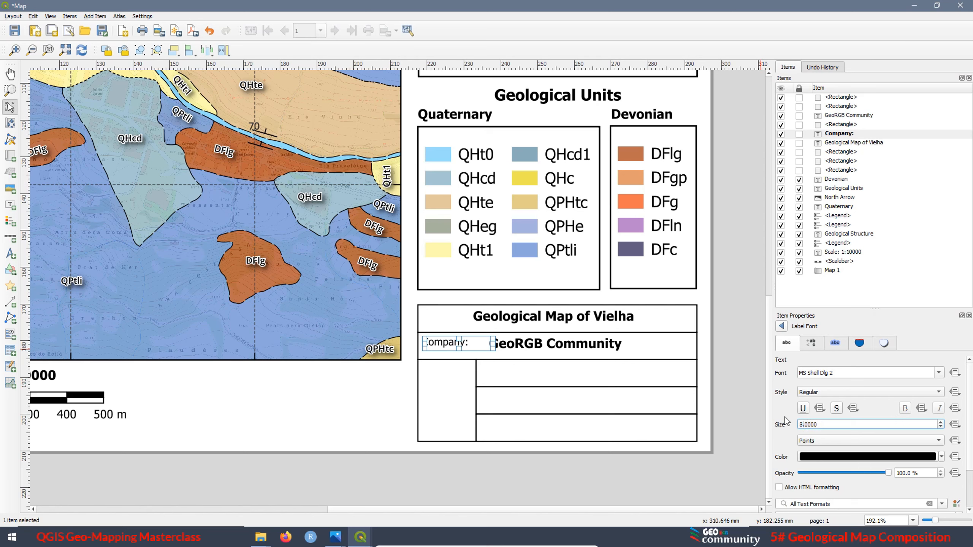
{"action": "left_click_drag", "start_coordinate": [831, 424], "coordinate": [791, 417]}
{"action": "type", "text": "6"}
Move the "Company:" label to the second row's upper-left corner and nudge it slightly down
{"action": "left_click_drag", "start_coordinate": [441, 343], "coordinate": [442, 340]}
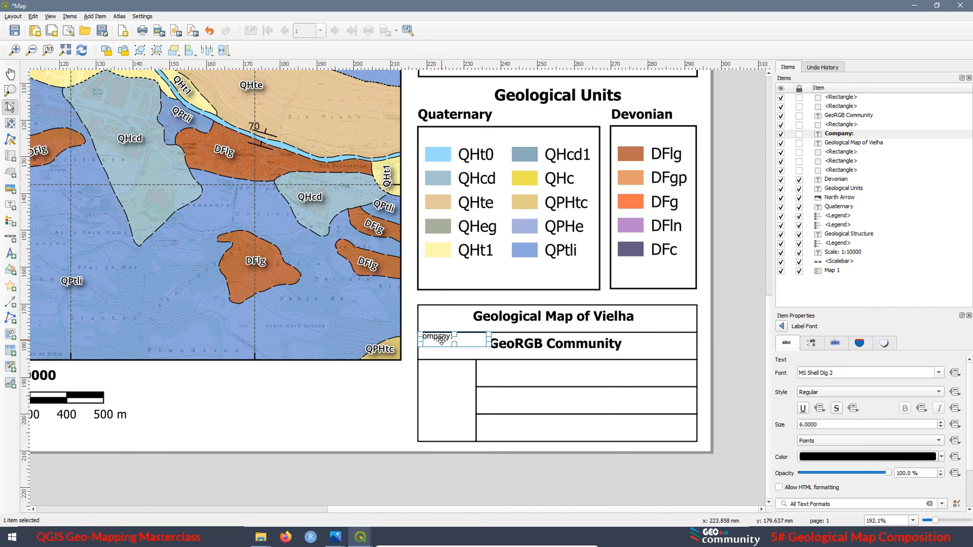
{"action": "left_click", "coordinate": [391, 397]}
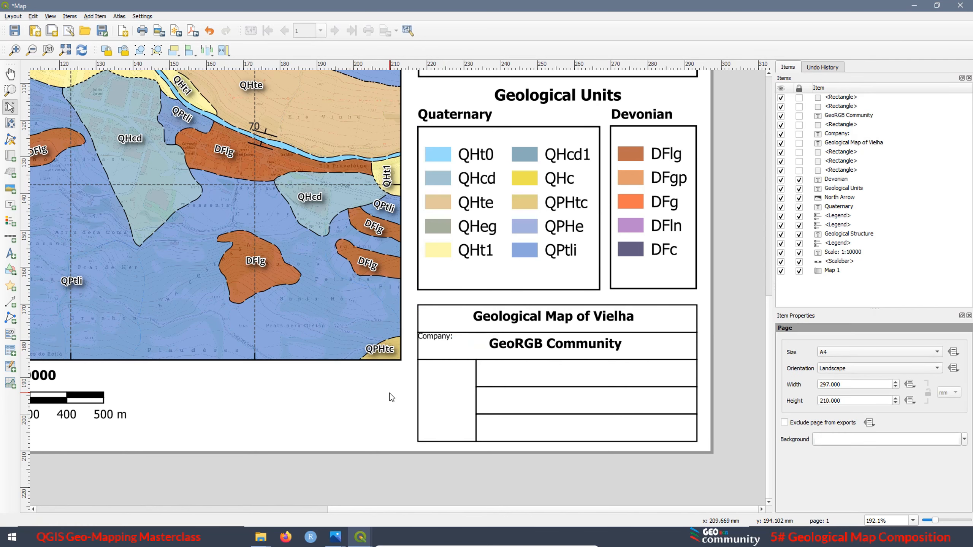
{"action": "left_click", "coordinate": [444, 338]}
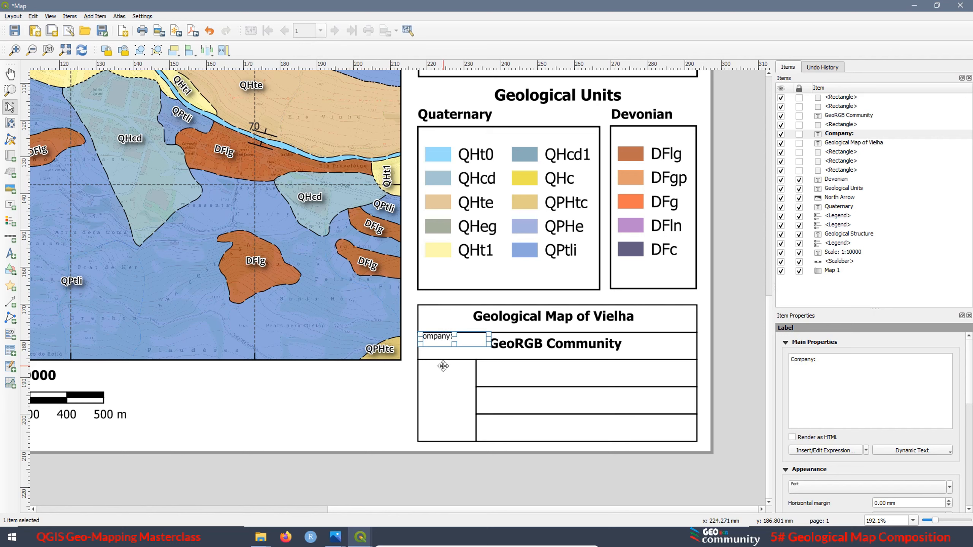
{"action": "key", "text": "Down"}
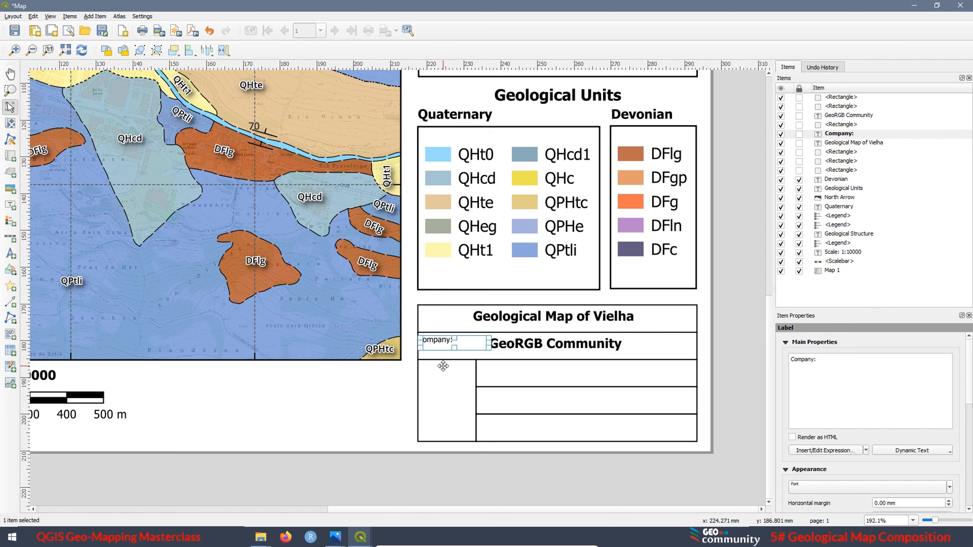
Nudge the "Company:" label slightly to the right within the second row
{"action": "key", "text": "Right"}
{"action": "left_click", "coordinate": [356, 410]}
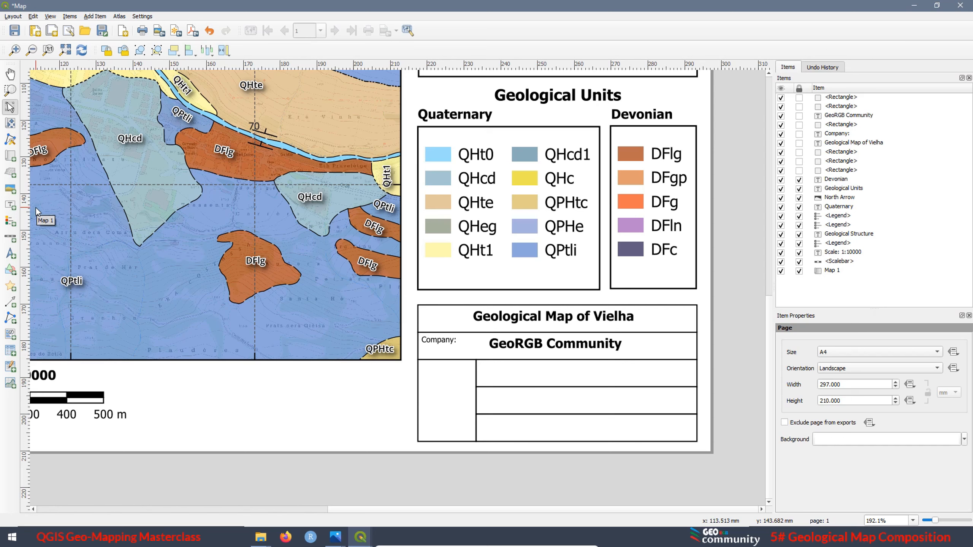
Add a raster picture of logo1.png from the Geological mapping folder in the tall empty cell below the "Company:" label
{"action": "left_click", "coordinate": [11, 189]}
{"action": "left_click_drag", "start_coordinate": [423, 372], "coordinate": [471, 423]}
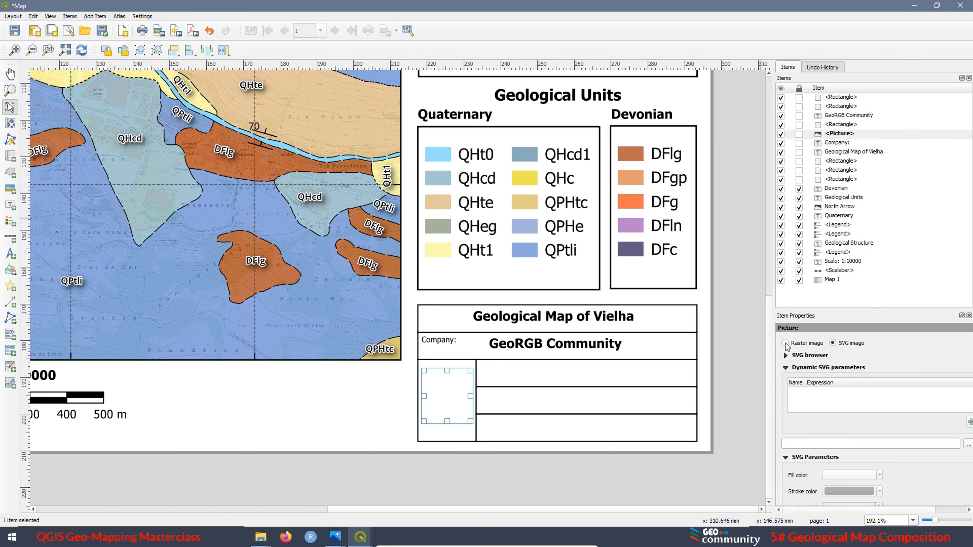
{"action": "left_click", "coordinate": [785, 344]}
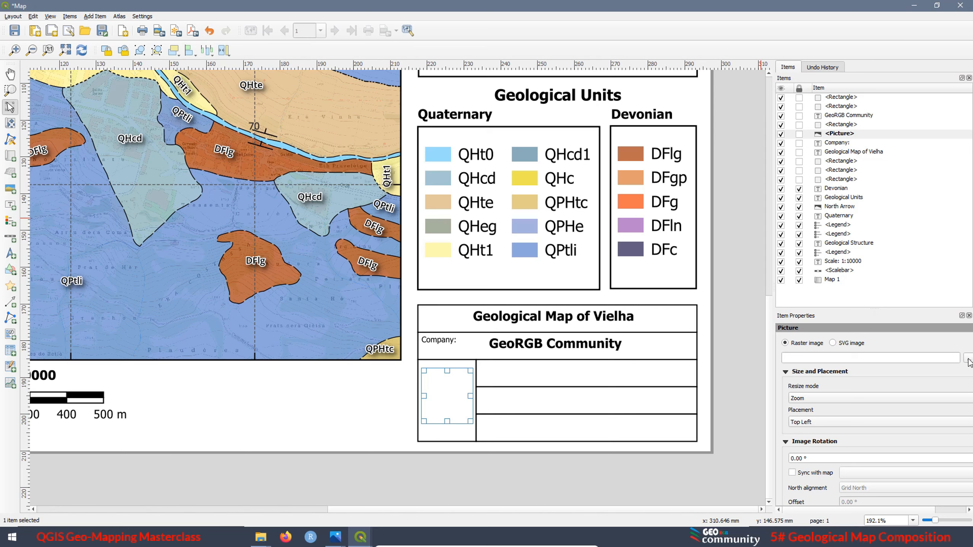
{"action": "left_click", "coordinate": [969, 359]}
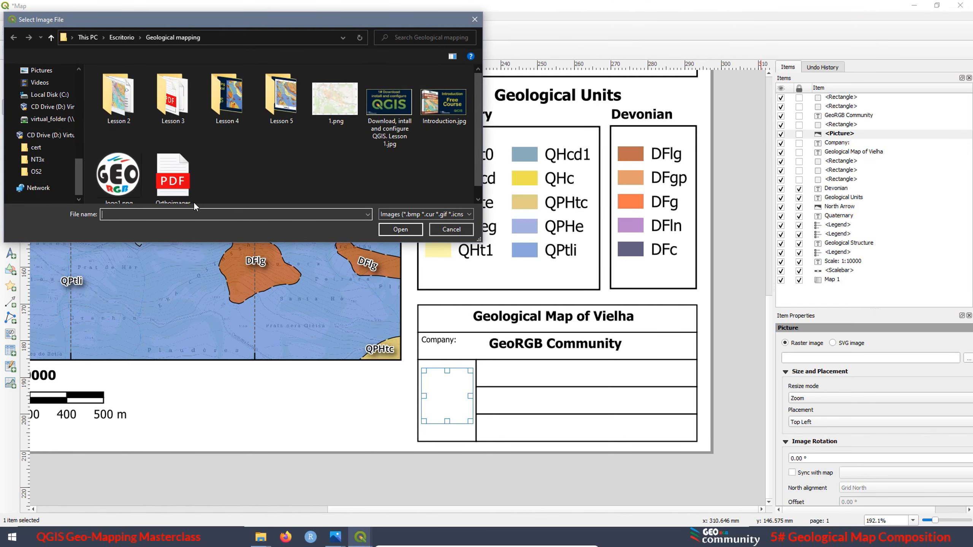
{"action": "left_click", "coordinate": [99, 184]}
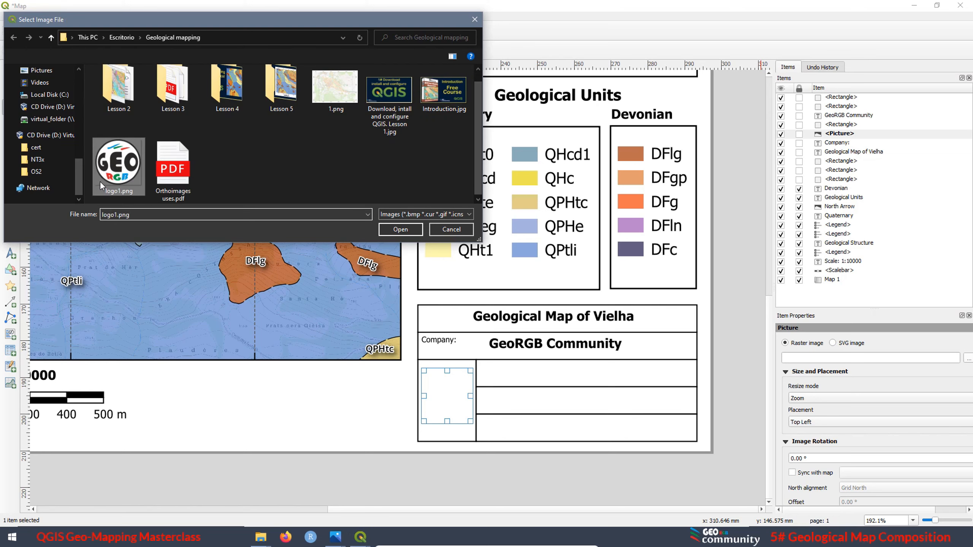
{"action": "left_click", "coordinate": [393, 231]}
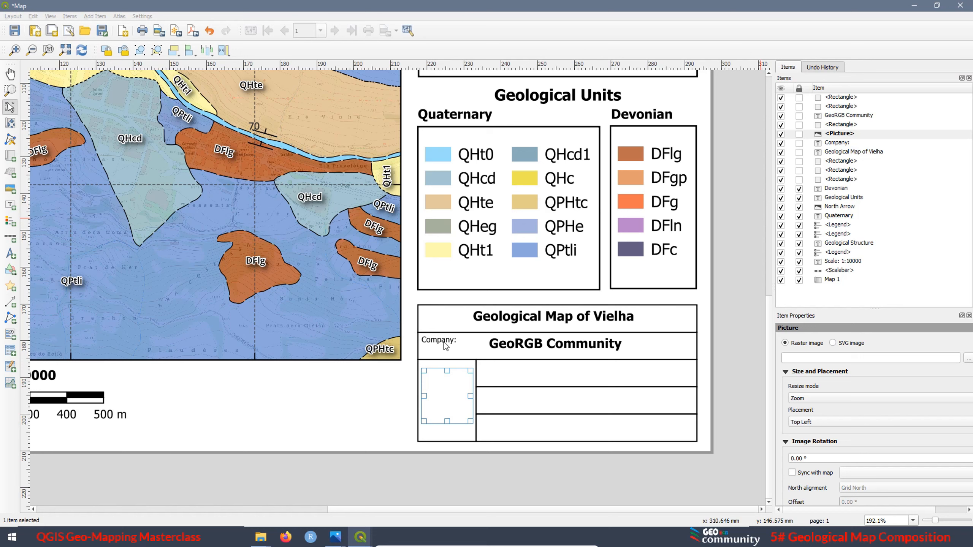
{"action": "left_click", "coordinate": [449, 475]}
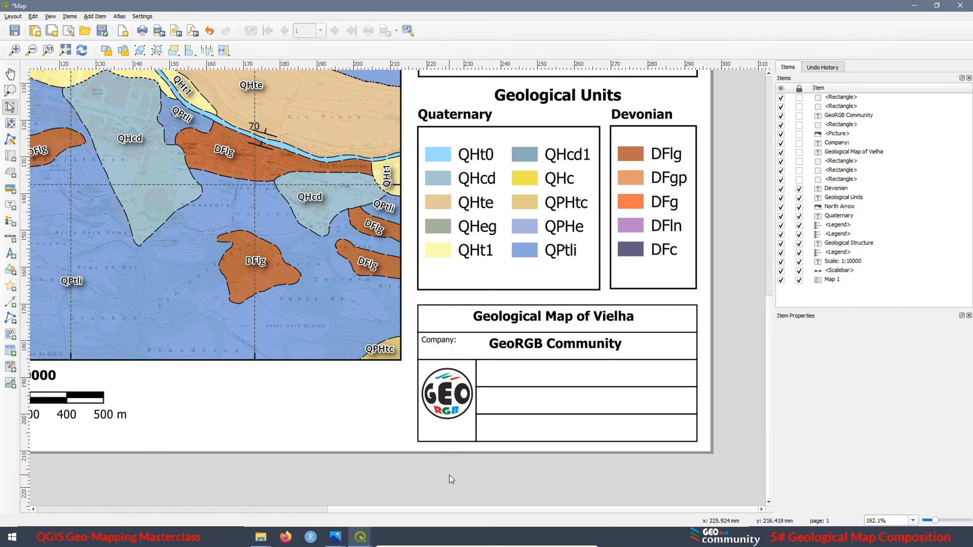
Nudge the logo picture down to centre it vertically in its cell
{"action": "left_click", "coordinate": [452, 412]}
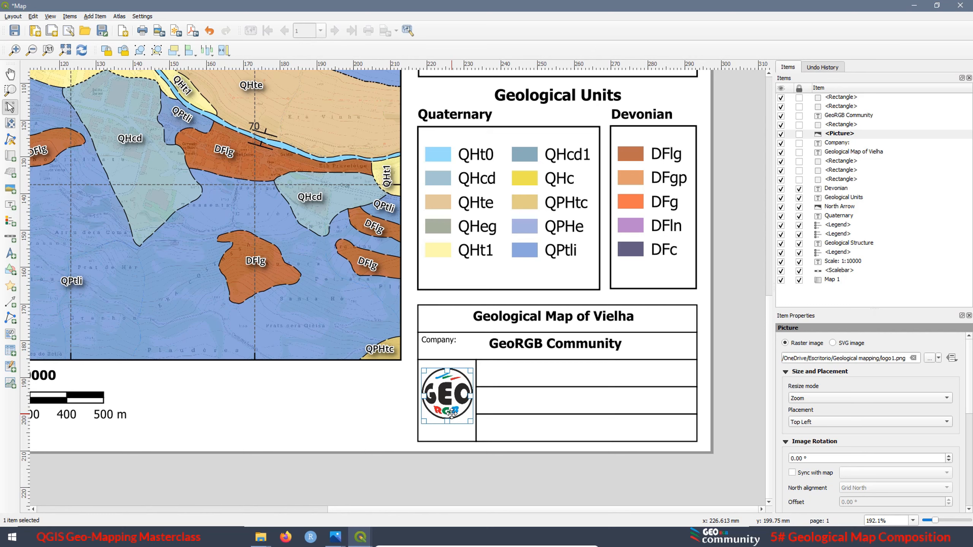
{"action": "key", "text": "Down"}
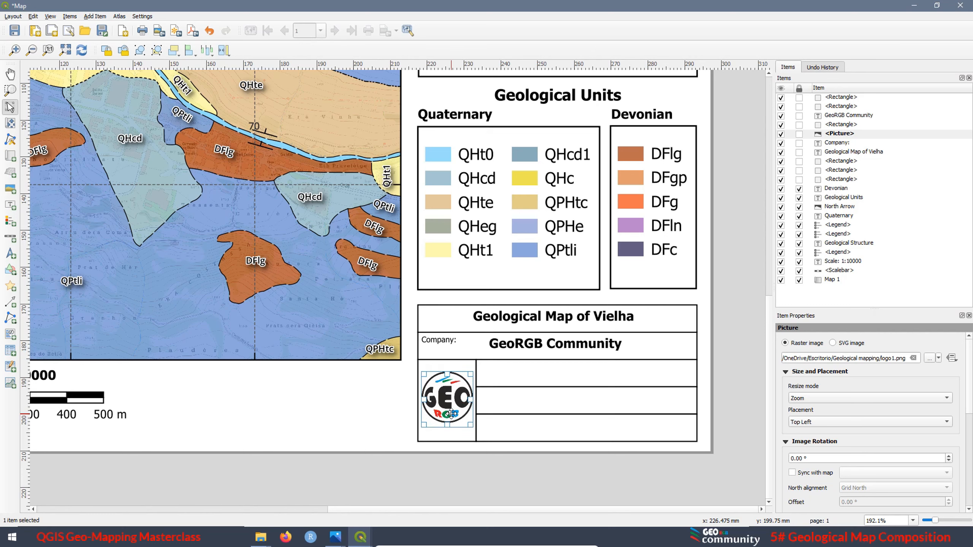
{"action": "key", "text": "Down"}
{"action": "left_click", "coordinate": [440, 472]}
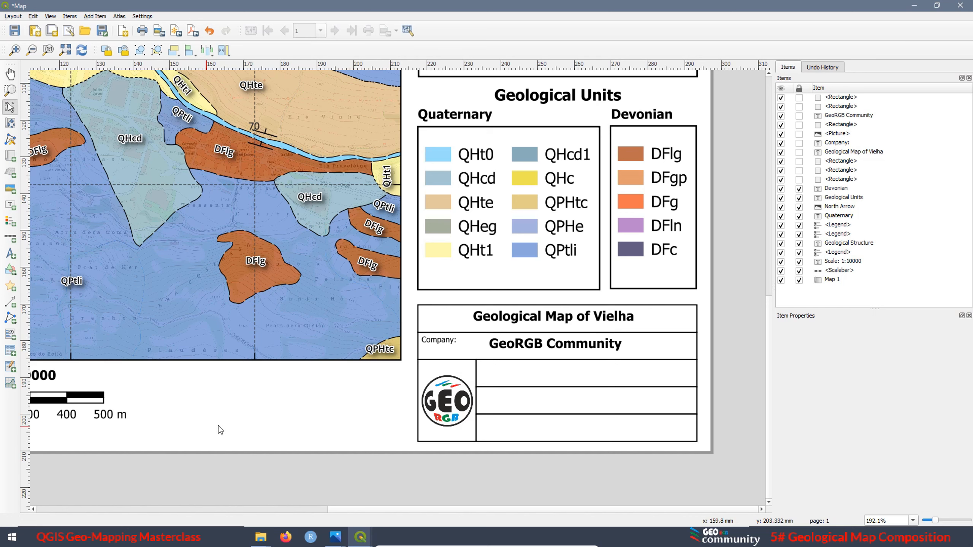
Duplicate the "Company:" label into the row beside the logo, change its text to "Coordinate Reference System:" and widen its box to fit
{"action": "left_click", "coordinate": [443, 338]}
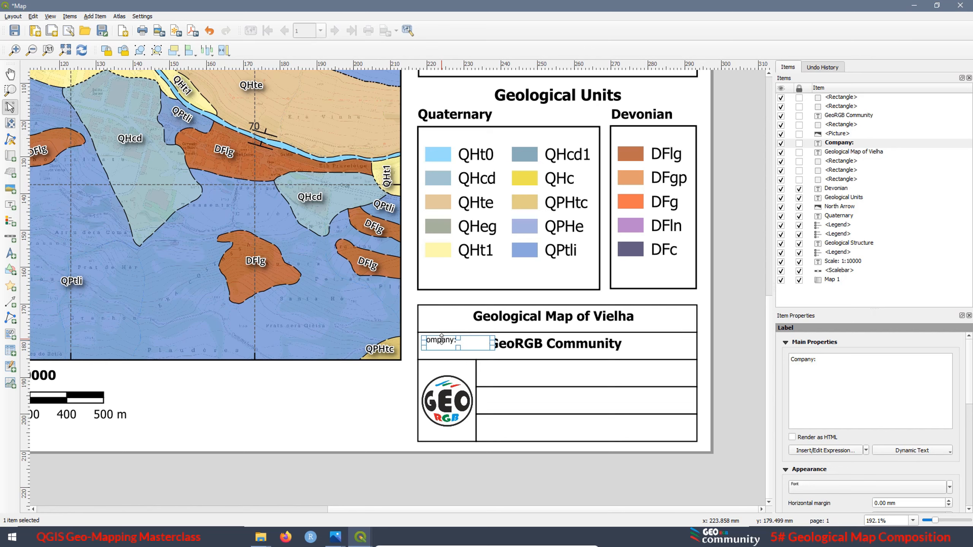
{"action": "key", "text": "ctrl+v"}
{"action": "left_click_drag", "start_coordinate": [464, 350], "coordinate": [496, 369]}
{"action": "left_click_drag", "start_coordinate": [817, 360], "coordinate": [789, 360]}
{"action": "type", "text": "Coordinate Reference System:"}
{"action": "left_click_drag", "start_coordinate": [548, 368], "coordinate": [588, 369]}
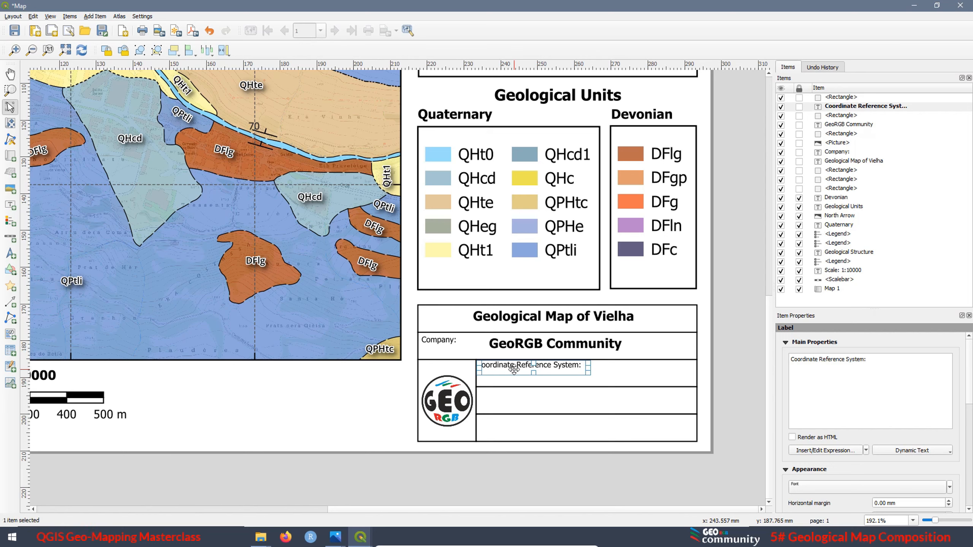
{"action": "left_click_drag", "start_coordinate": [514, 369], "coordinate": [510, 372]}
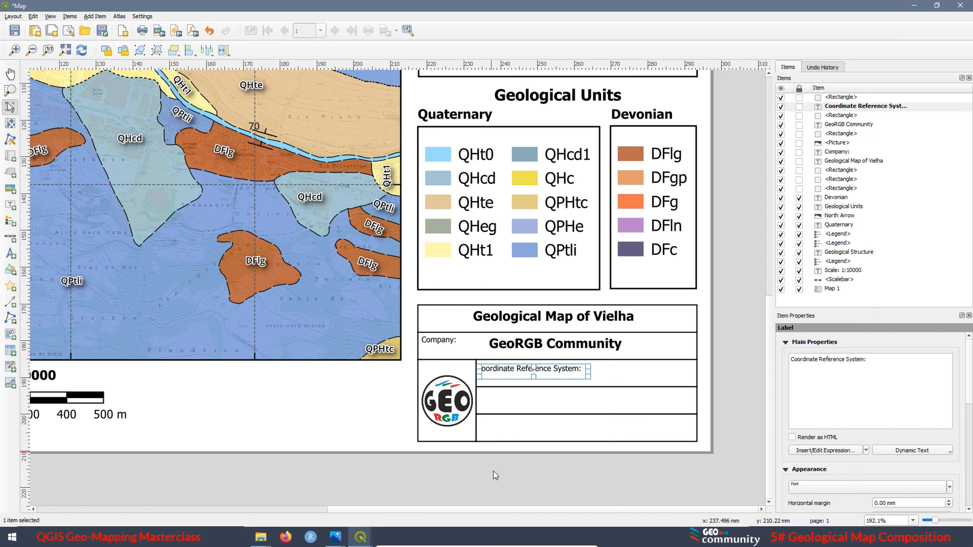
Duplicate the "Coordinate Reference System:" label into the row below and change its text to "Author:"
{"action": "key", "text": "ctrl+c"}
{"action": "key", "text": "ctrl+v"}
{"action": "left_click_drag", "start_coordinate": [515, 502], "coordinate": [495, 394]}
{"action": "left_click_drag", "start_coordinate": [864, 360], "coordinate": [779, 353]}
{"action": "type", "text": "Autho"}
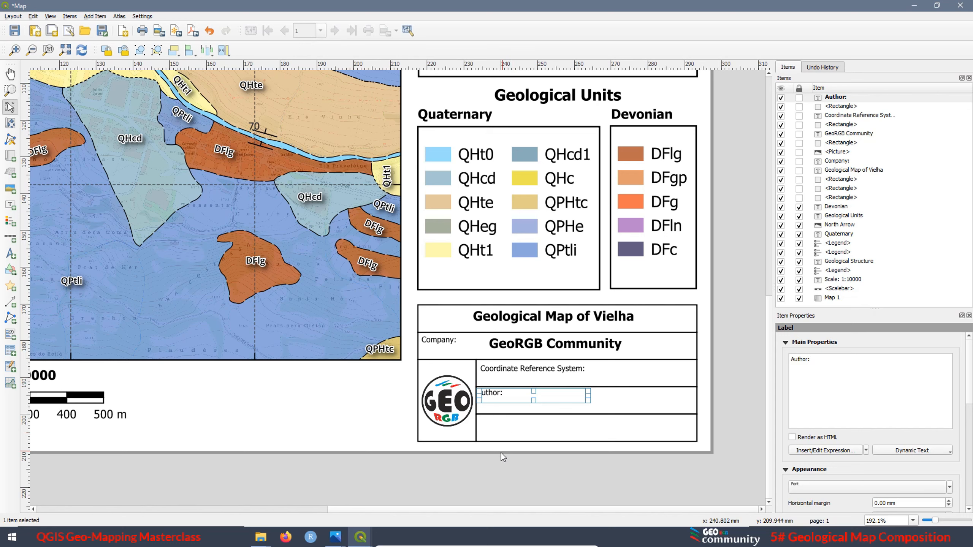
Align the "Author:" label with the start of the label above and narrow its box to the text
{"action": "left_click", "coordinate": [367, 414]}
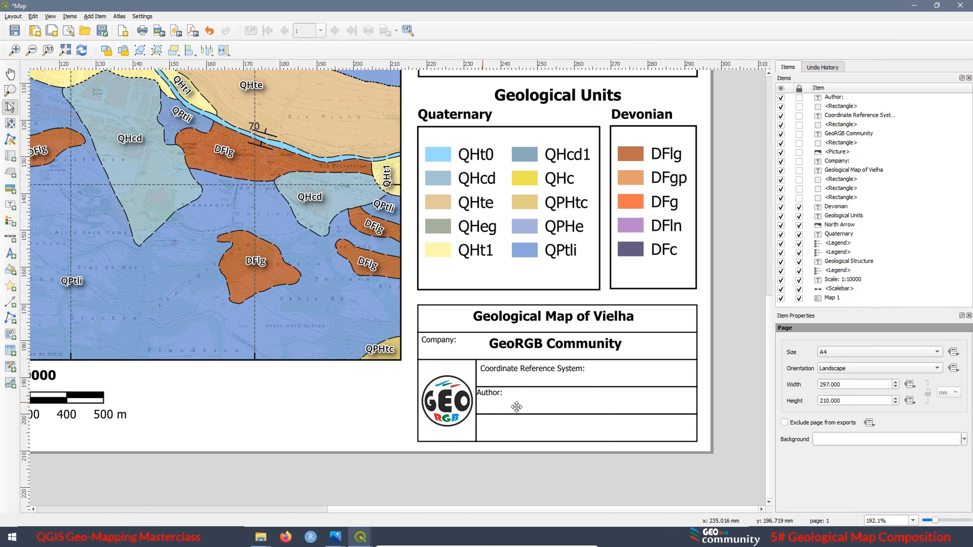
{"action": "left_click", "coordinate": [493, 397]}
{"action": "left_click_drag", "start_coordinate": [493, 396], "coordinate": [497, 397]}
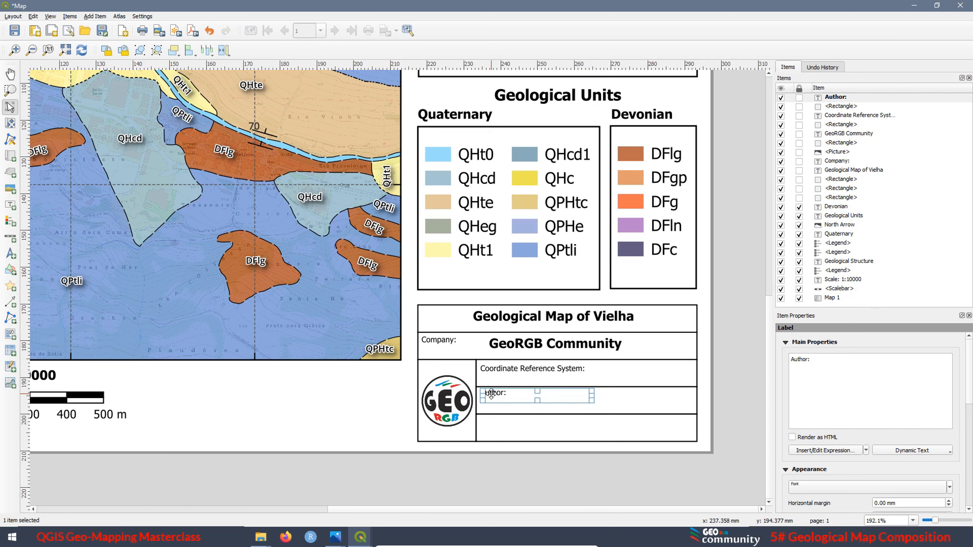
{"action": "left_click_drag", "start_coordinate": [592, 396], "coordinate": [513, 398]}
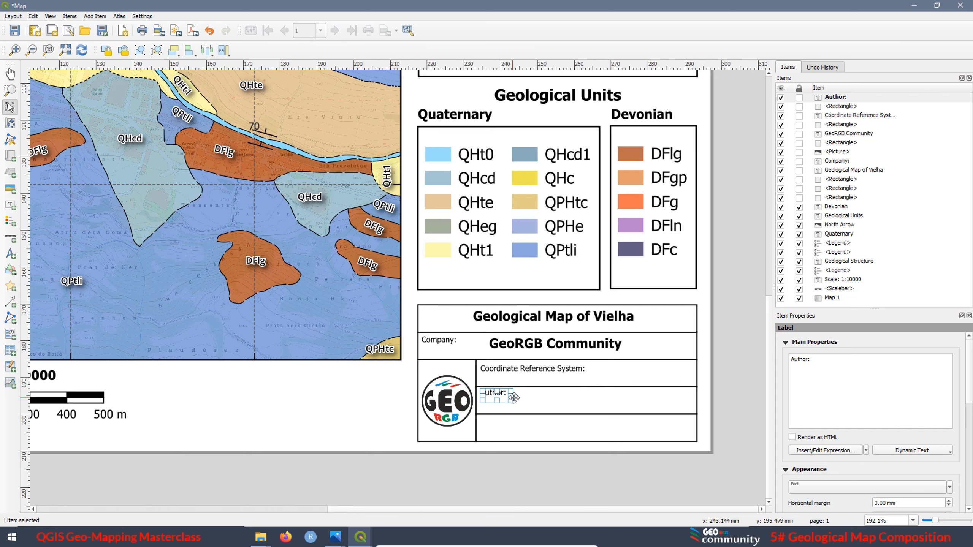
{"action": "left_click", "coordinate": [315, 411]}
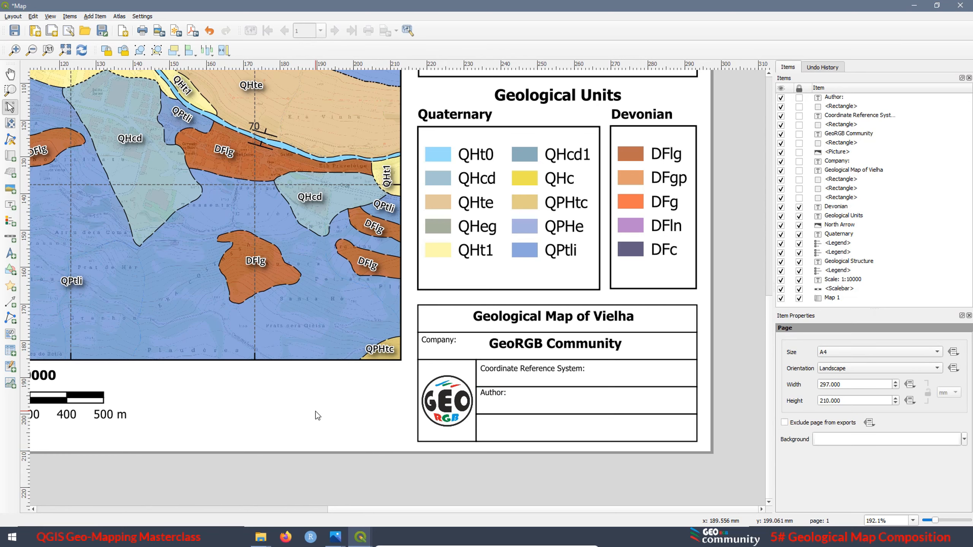
Duplicate the "Author:" label into the last row, align it under the original and change its text to "Source:"
{"action": "left_click", "coordinate": [488, 392]}
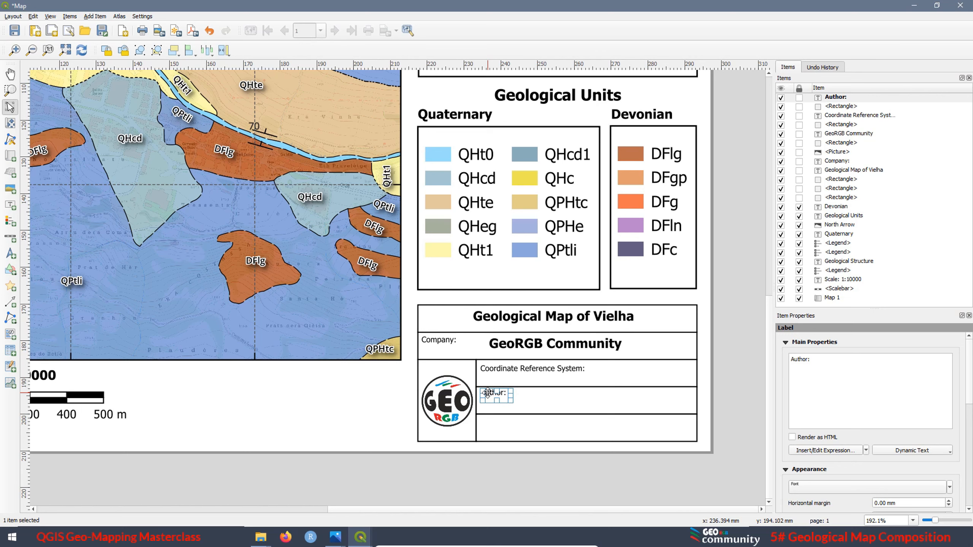
{"action": "key", "text": "ctrl+v"}
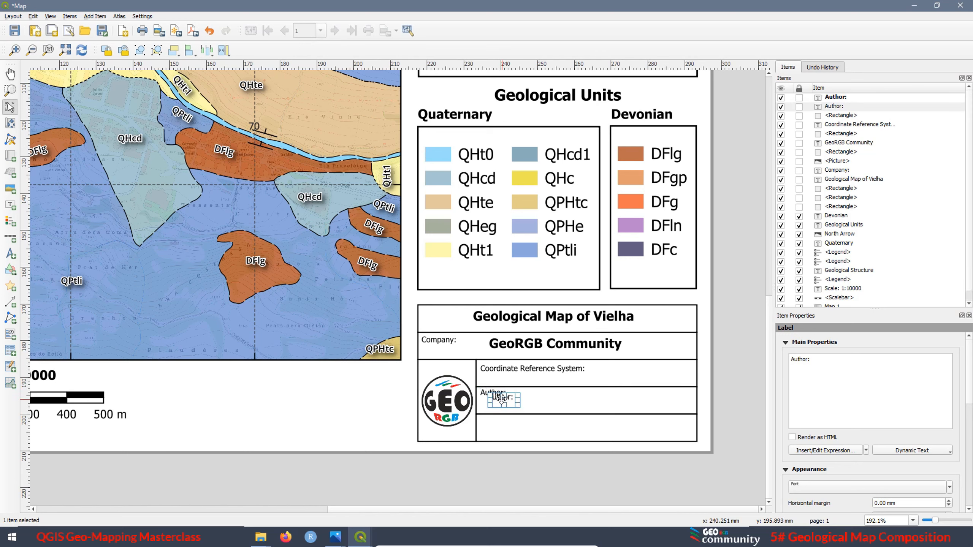
{"action": "left_click_drag", "start_coordinate": [501, 398], "coordinate": [492, 420]}
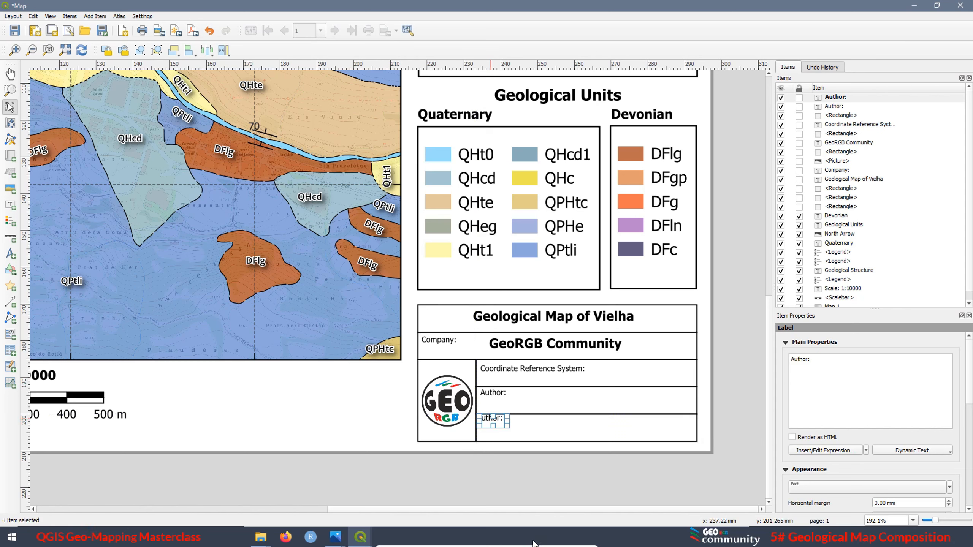
{"action": "key", "text": "Right"}
{"action": "key", "text": "Down"}
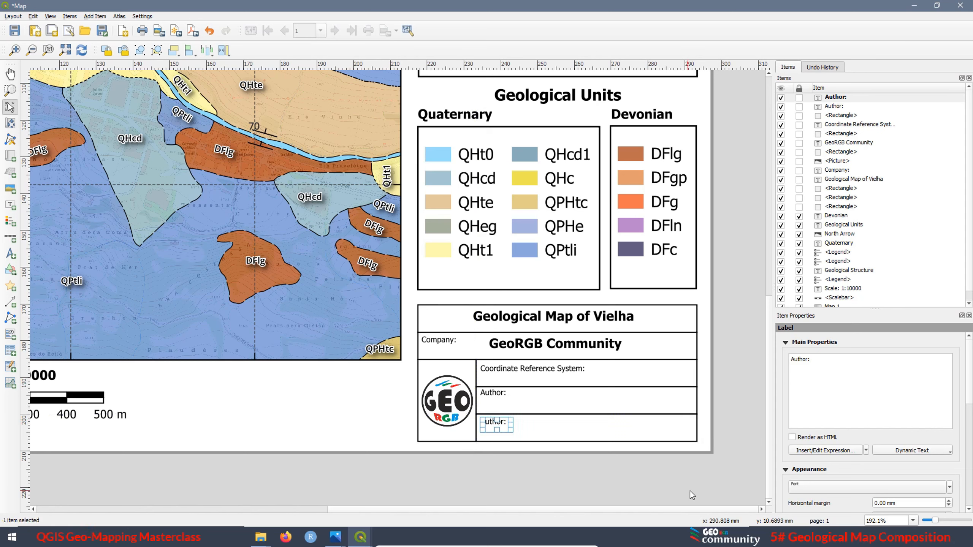
{"action": "left_click_drag", "start_coordinate": [807, 359], "coordinate": [783, 361]}
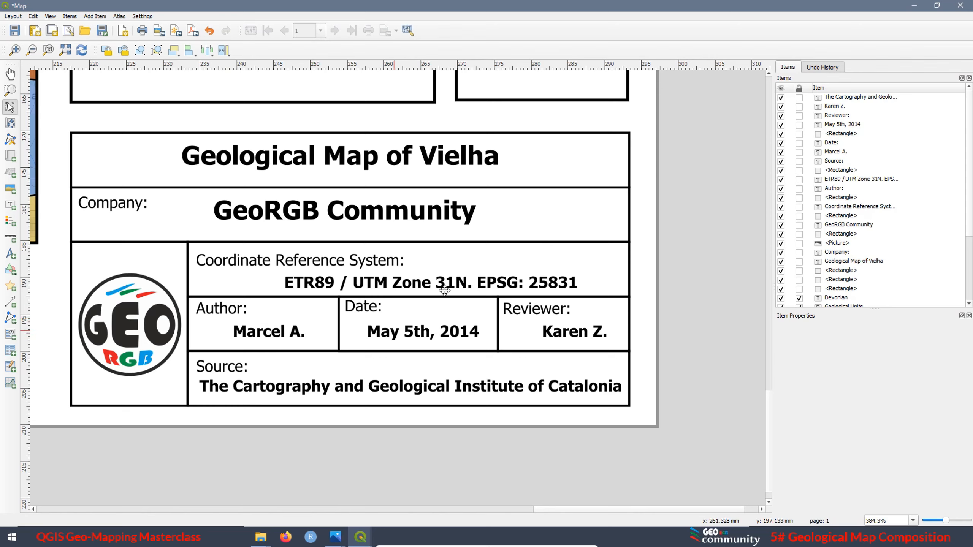
Correct the date label in the title block to "May 5th, 2024"
{"action": "left_click", "coordinate": [468, 331]}
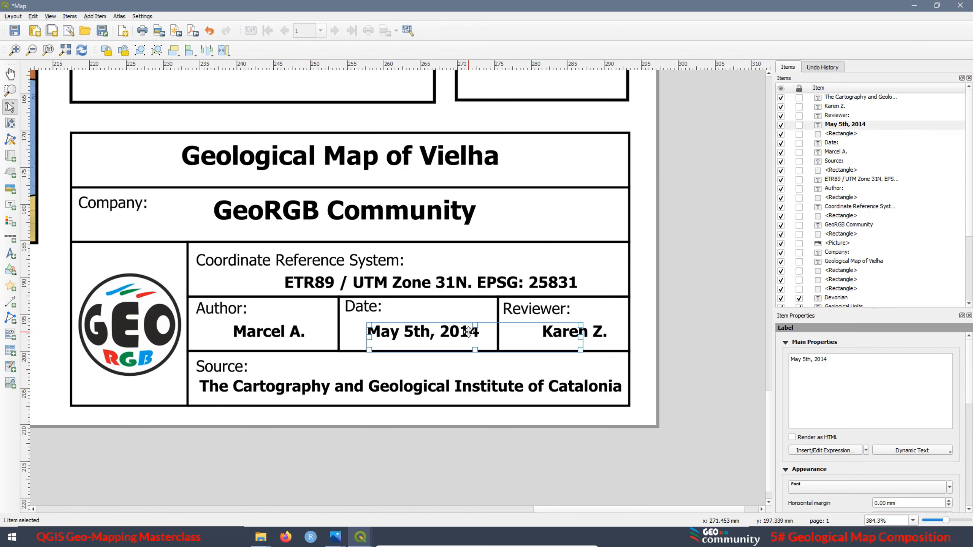
{"action": "left_click_drag", "start_coordinate": [824, 361], "coordinate": [822, 361]}
{"action": "type", "text": "2"}
{"action": "left_click", "coordinate": [592, 314]}
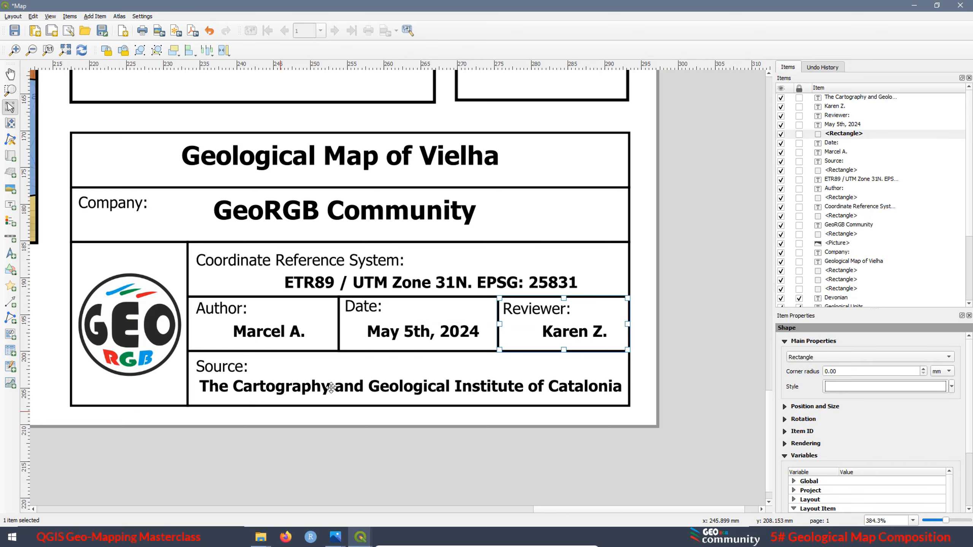
{"action": "left_click", "coordinate": [675, 400]}
Lock the unlocked layout items from the rectangle just above "Devonian" in the item list up to the rectangle just below "Author:"
{"action": "scroll", "coordinate": [662, 384], "scroll_direction": "down", "scroll_amount": 1}
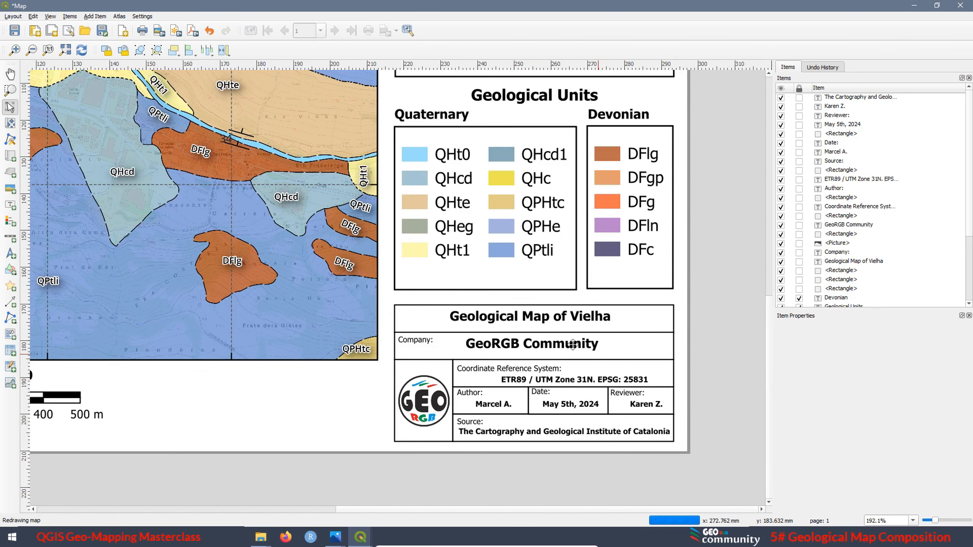
{"action": "left_click", "coordinate": [798, 289]}
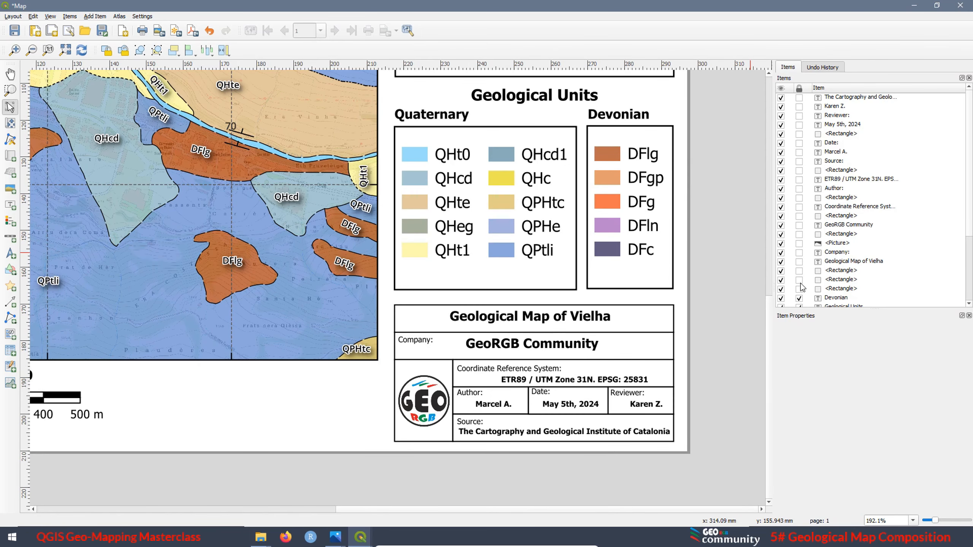
{"action": "left_click", "coordinate": [799, 279]}
{"action": "left_click", "coordinate": [799, 271]}
{"action": "left_click", "coordinate": [799, 261]}
{"action": "left_click", "coordinate": [799, 253]}
{"action": "left_click", "coordinate": [799, 243]}
{"action": "left_click", "coordinate": [799, 233]}
{"action": "left_click", "coordinate": [799, 224]}
{"action": "left_click", "coordinate": [799, 215]}
{"action": "left_click", "coordinate": [799, 207]}
{"action": "left_click", "coordinate": [799, 196]}
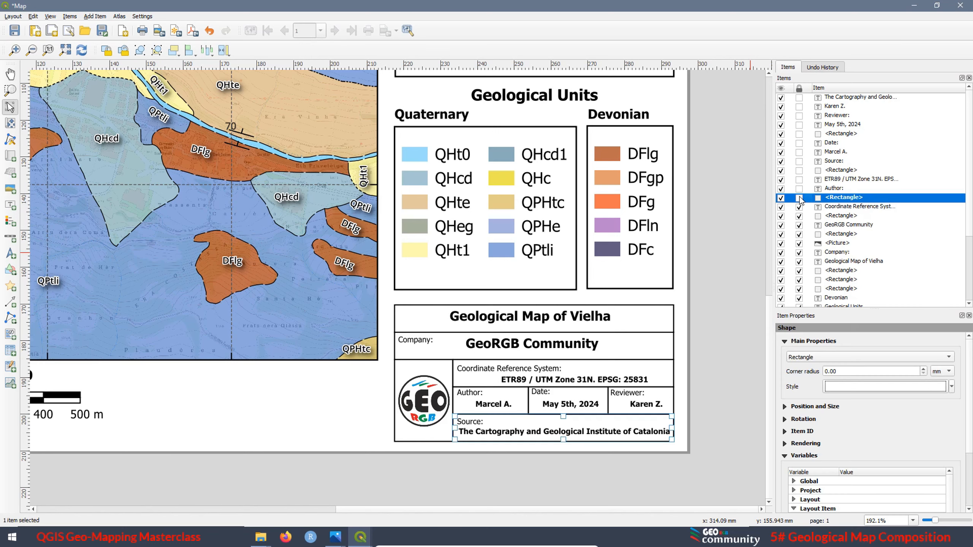
{"action": "left_click", "coordinate": [385, 477]}
Export the whole layout as the PNG image Map.png in the Geological mapping folder
{"action": "scroll", "coordinate": [574, 277], "scroll_direction": "down", "scroll_amount": 1}
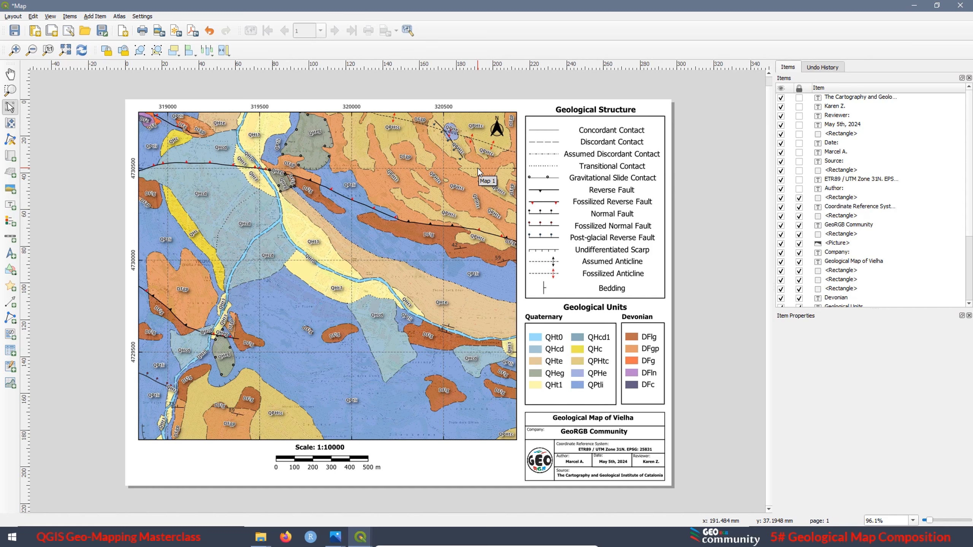
{"action": "left_click", "coordinate": [159, 32]}
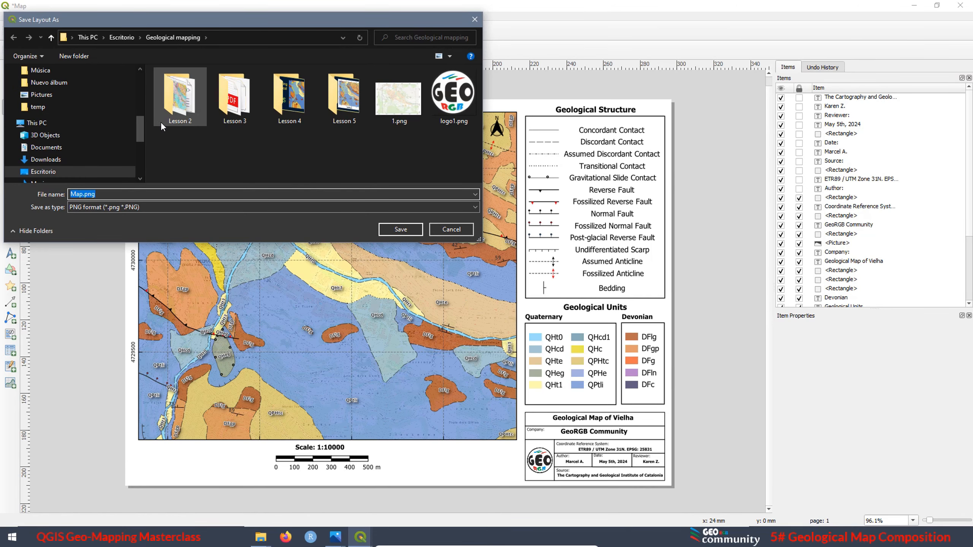
{"action": "left_click", "coordinate": [400, 229]}
{"action": "left_click", "coordinate": [495, 357]}
Open the exported Map.png from its folder in Photos and examine the map's southwestern part close up
{"action": "left_click", "coordinate": [306, 78]}
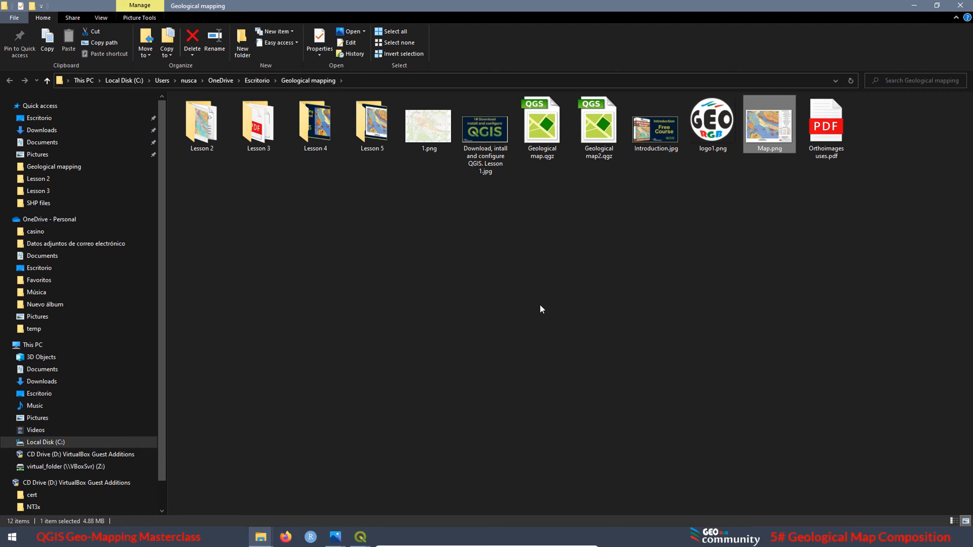
{"action": "double_click", "coordinate": [767, 138]}
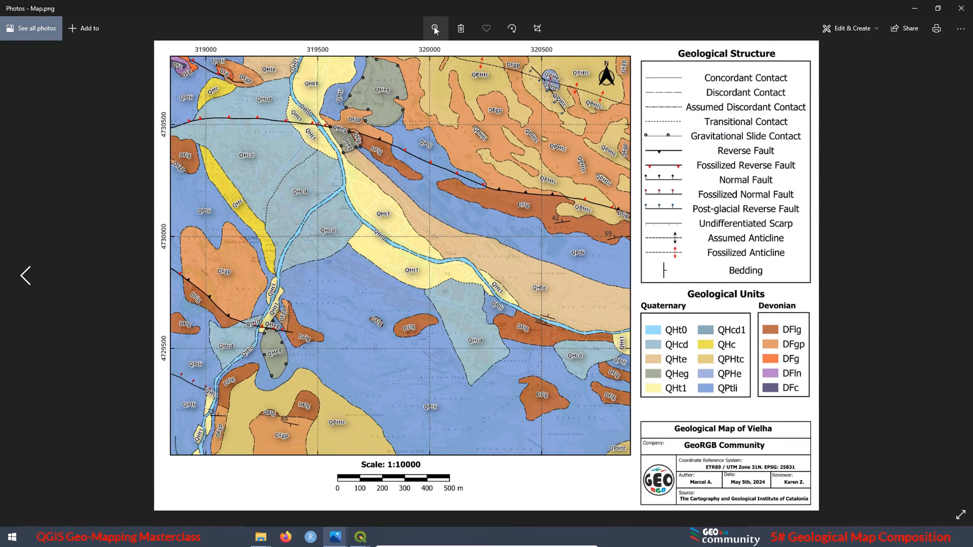
{"action": "left_click", "coordinate": [436, 28]}
{"action": "left_click", "coordinate": [423, 55]}
{"action": "left_click_drag", "start_coordinate": [237, 276], "coordinate": [421, 236]}
{"action": "left_click_drag", "start_coordinate": [230, 284], "coordinate": [642, 373]}
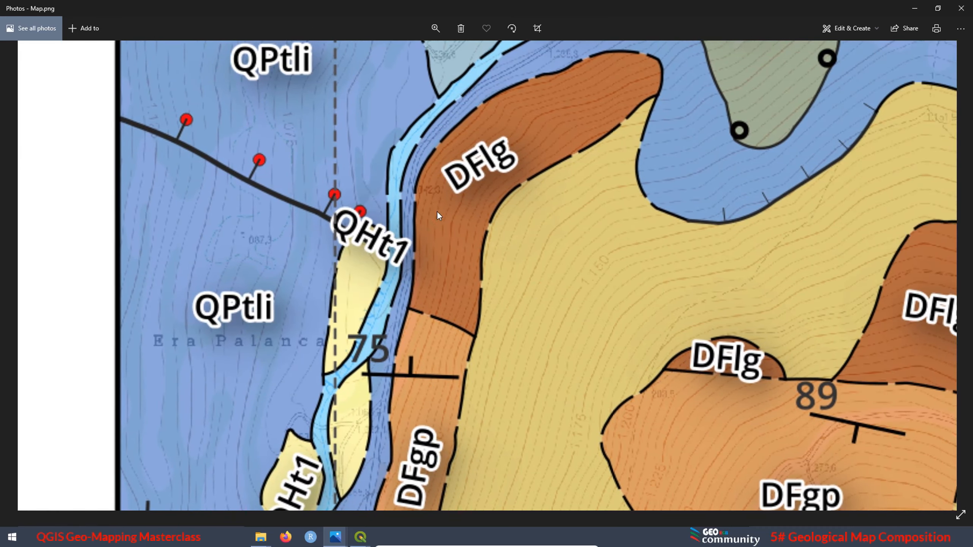
{"action": "left_click_drag", "start_coordinate": [437, 212], "coordinate": [430, 433]}
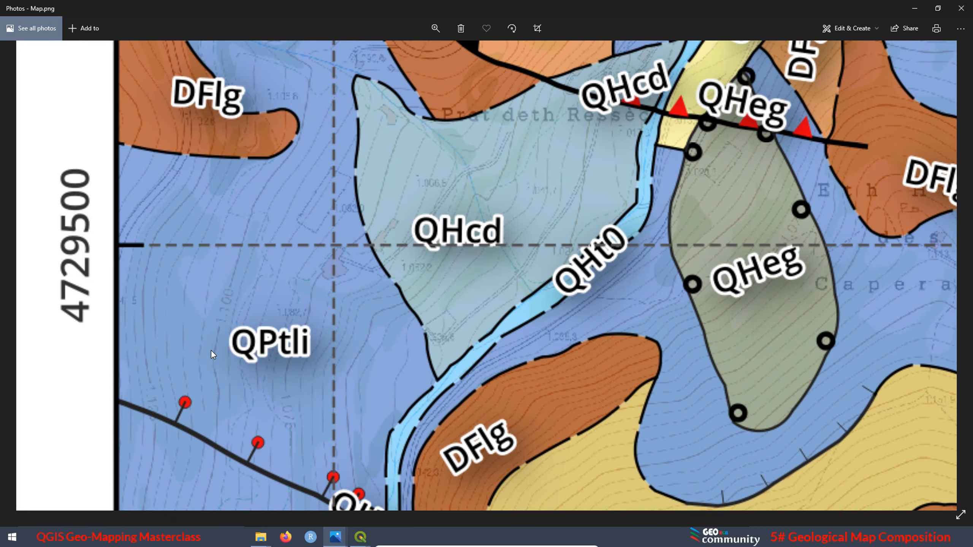
Switch to the QGIS layout to look at the SVG export option and return to Map.png in Photos
{"action": "left_click", "coordinate": [360, 537]}
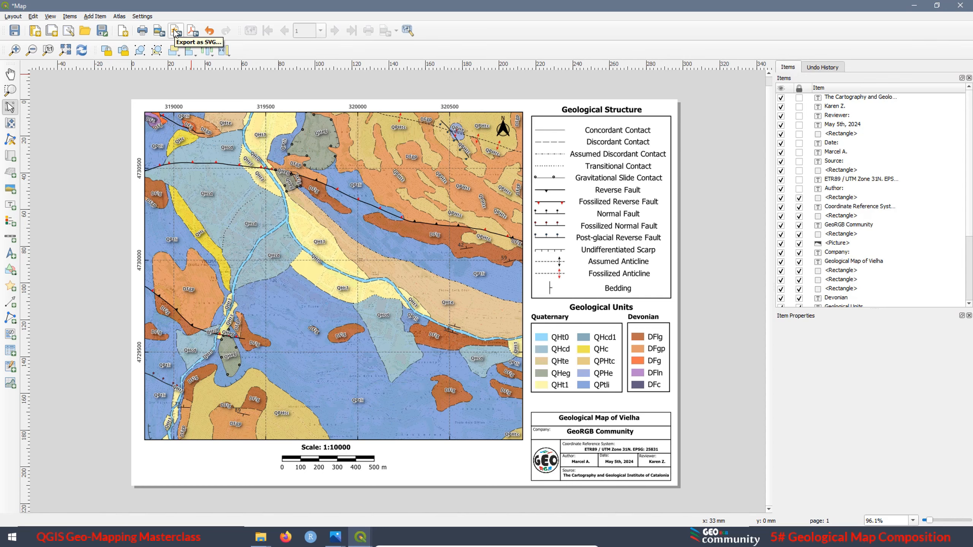
{"action": "left_click", "coordinate": [335, 537]}
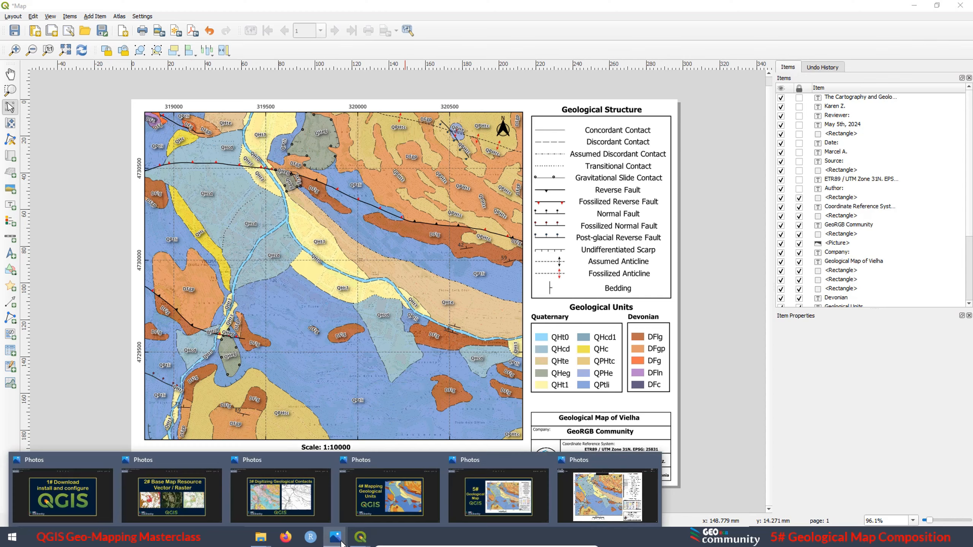
{"action": "left_click", "coordinate": [592, 478]}
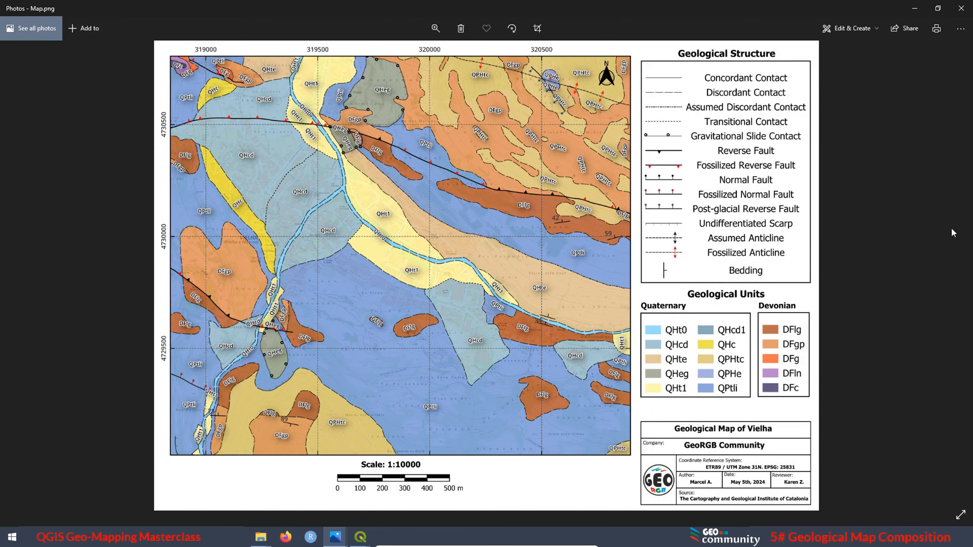